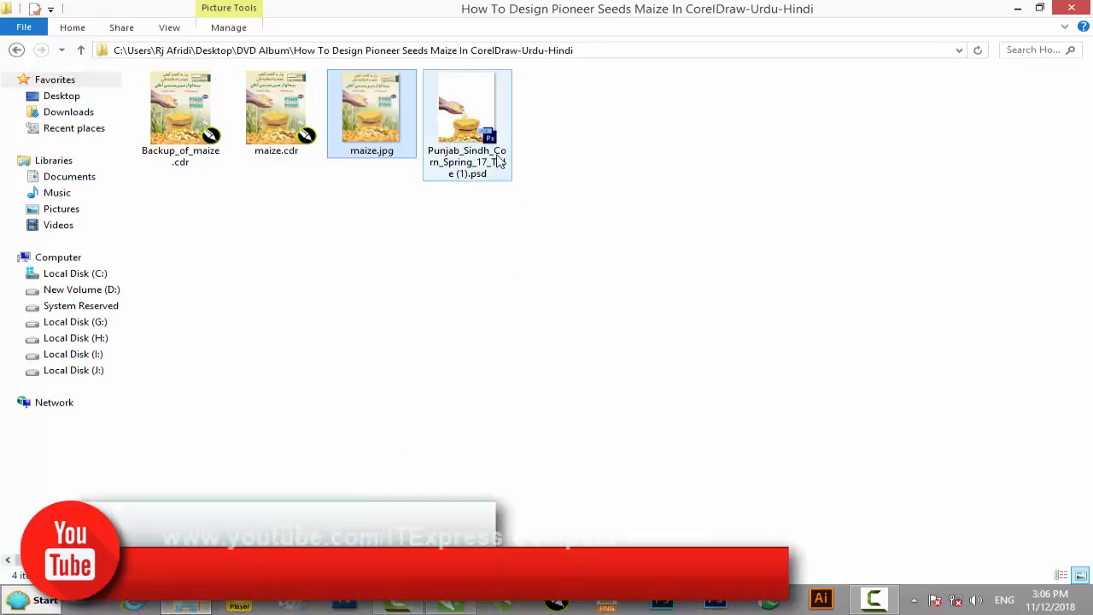
# Step: Open maize.jpg from the maize design project folder, examine the finished poster, and close the image
pyautogui.click(363, 214)
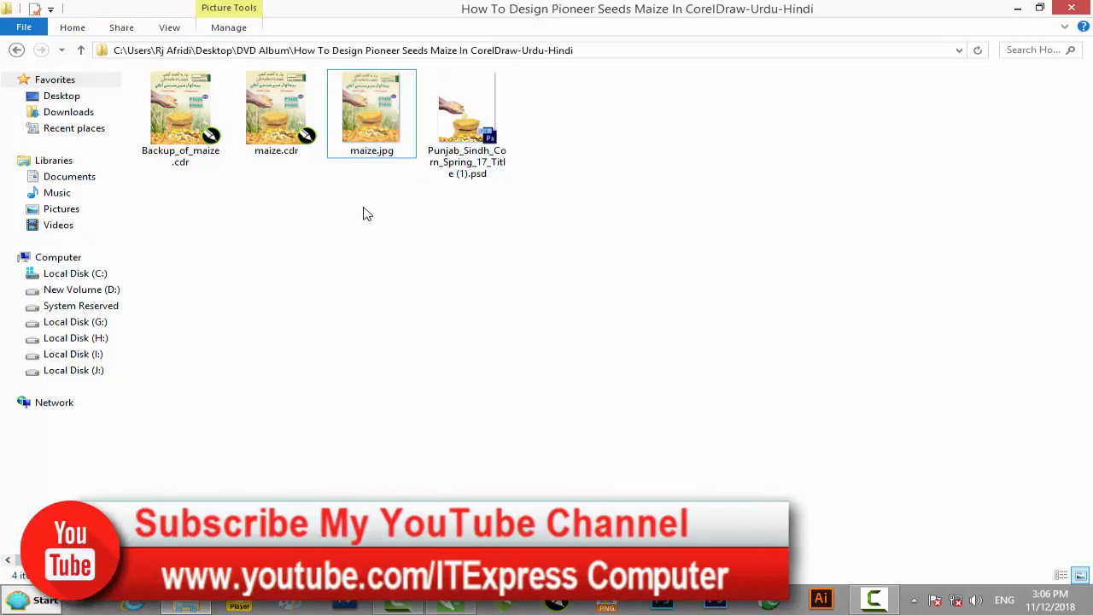
pyautogui.doubleClick(371, 109)
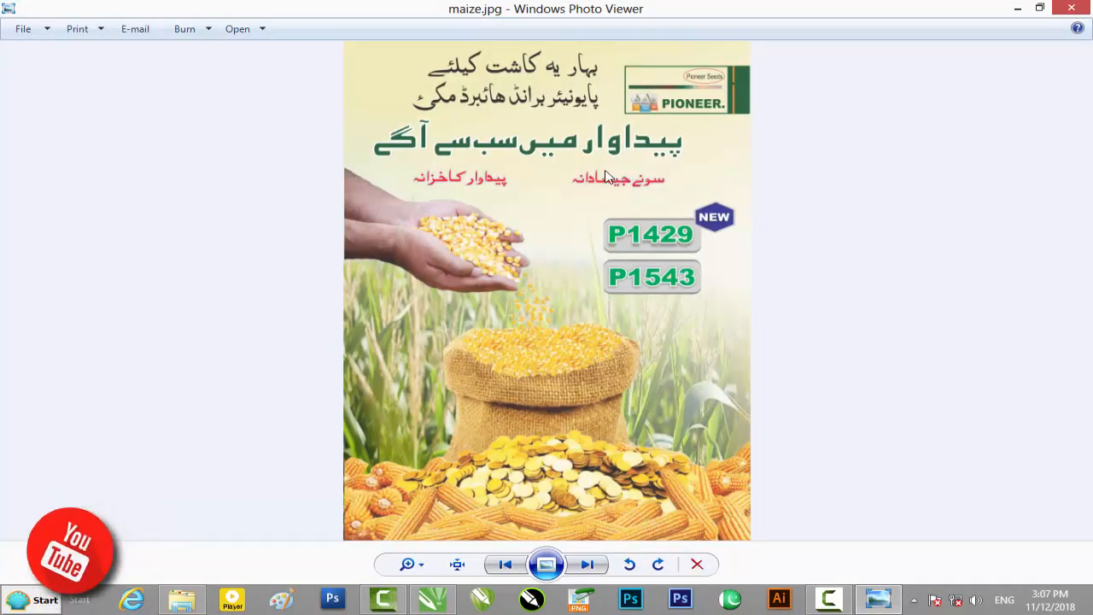
pyautogui.scroll(2, 597, 197)
pyautogui.scroll(-2, 592, 188)
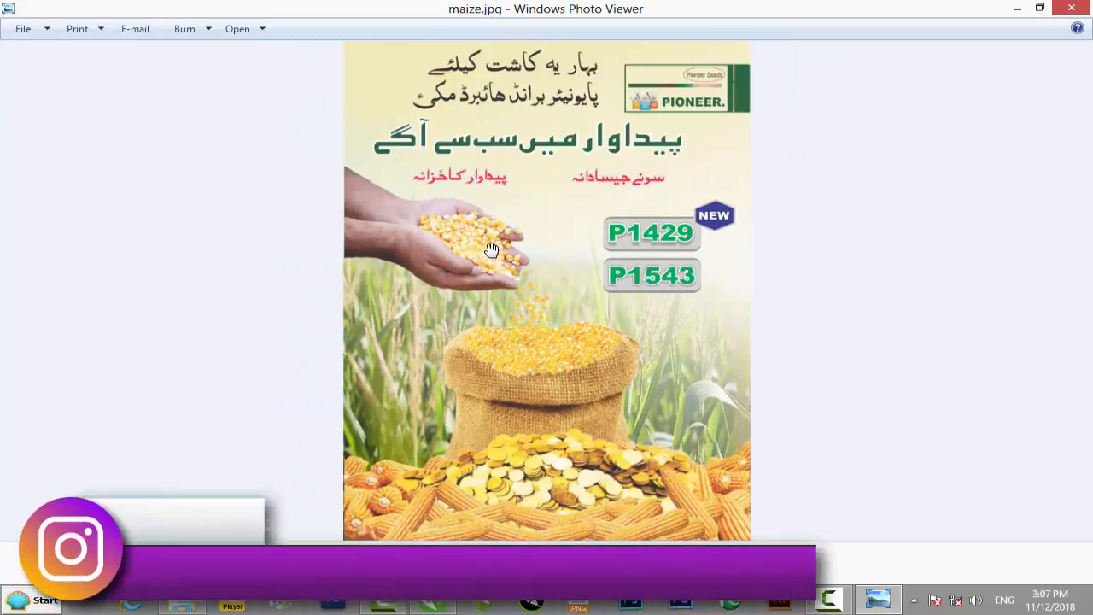
pyautogui.click(1070, 9)
# Step: Switch to CorelDRAW and draw a 7.003 by 9.603 inch rectangle exactly over the finished poster image
pyautogui.click(448, 602)
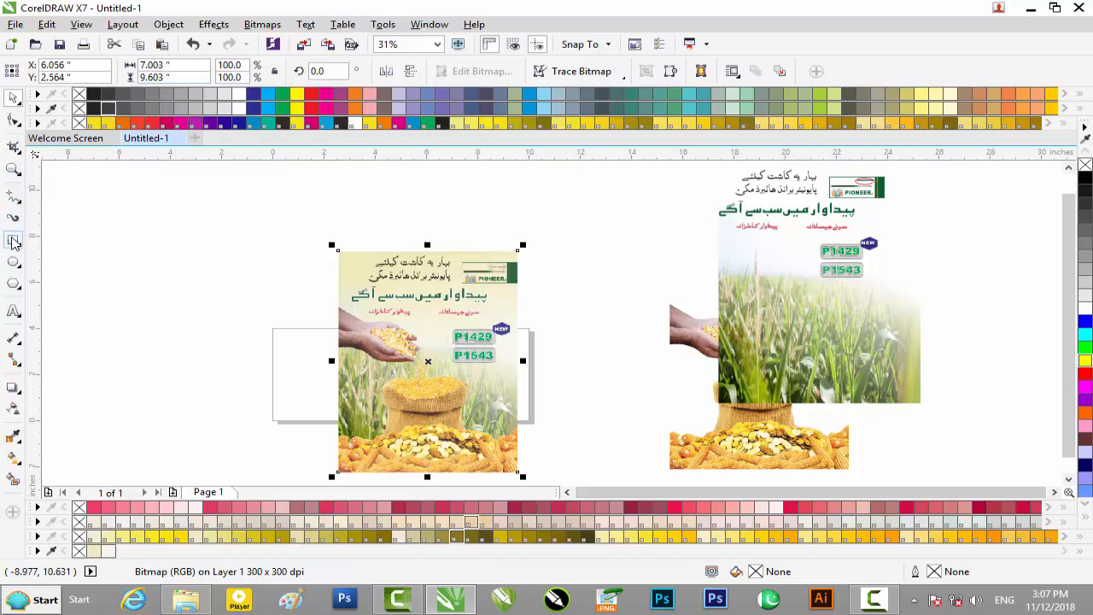
pyautogui.click(13, 242)
pyautogui.moveTo(338, 251); pyautogui.dragTo(518, 405)
pyautogui.moveTo(516, 471); pyautogui.dragTo(518, 437)
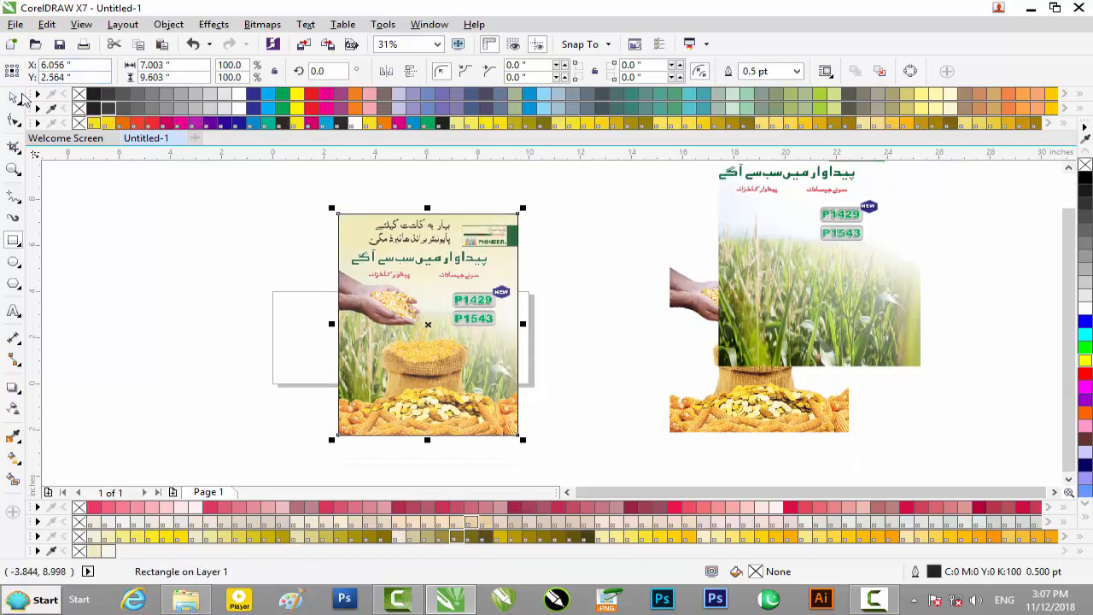
# Step: Arrange the finished poster image and the blank rectangle side by side, with the rectangle directly to the poster's right
pyautogui.moveTo(466, 316); pyautogui.dragTo(639, 317)
pyautogui.moveTo(466, 306); pyautogui.dragTo(381, 300)
pyautogui.moveTo(550, 294); pyautogui.dragTo(474, 289)
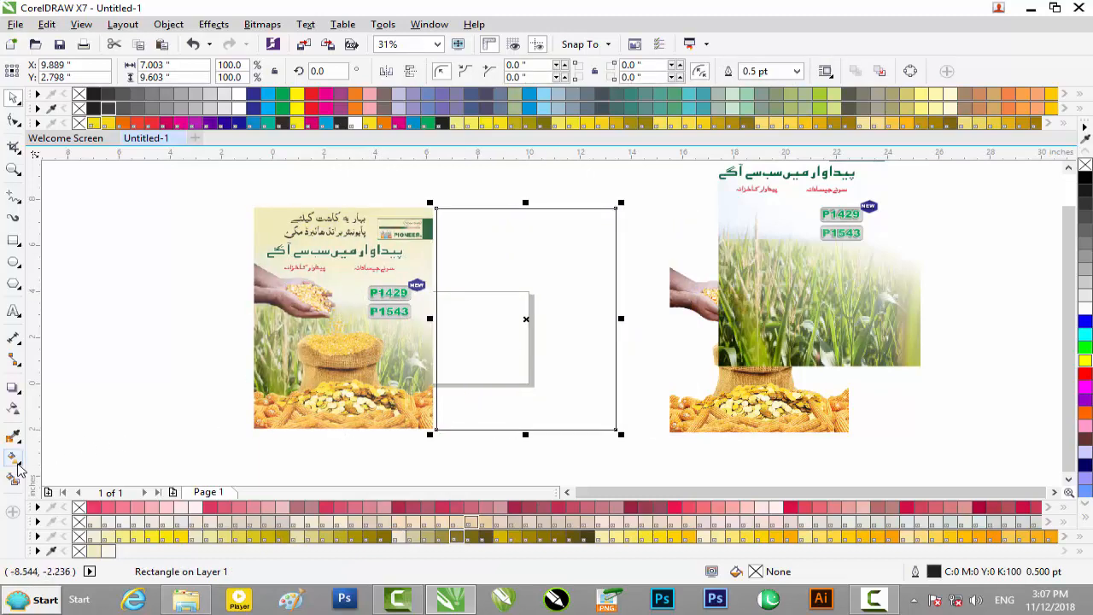
# Step: Fill the blank rectangle with a vertical linear fountain fill running from pale cream at its top edge to white at its bottom
pyautogui.click(15, 461)
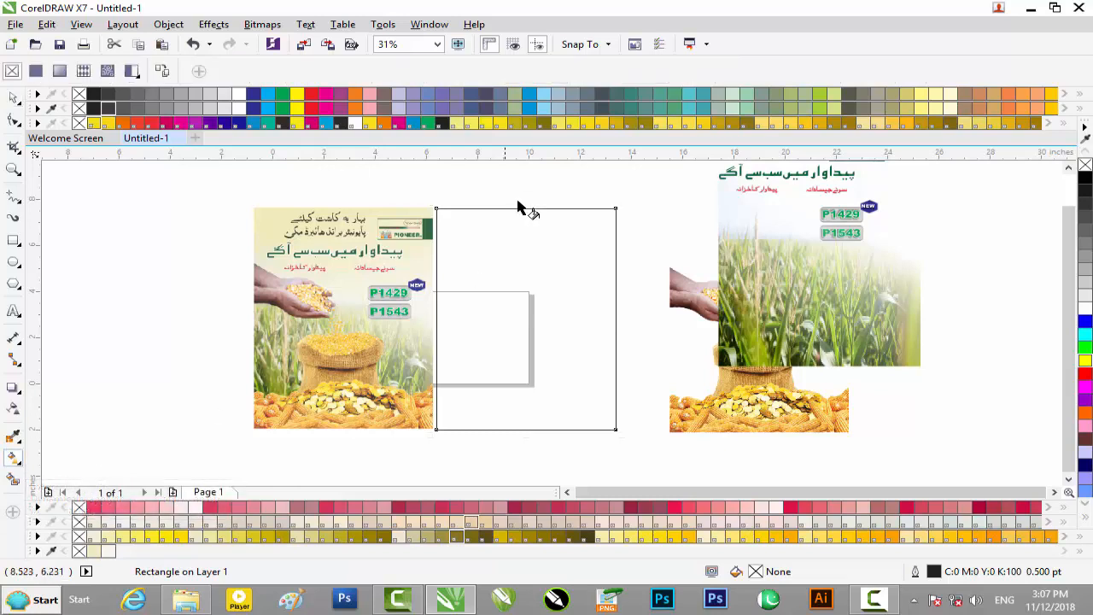
pyautogui.moveTo(515, 392); pyautogui.dragTo(529, 444)
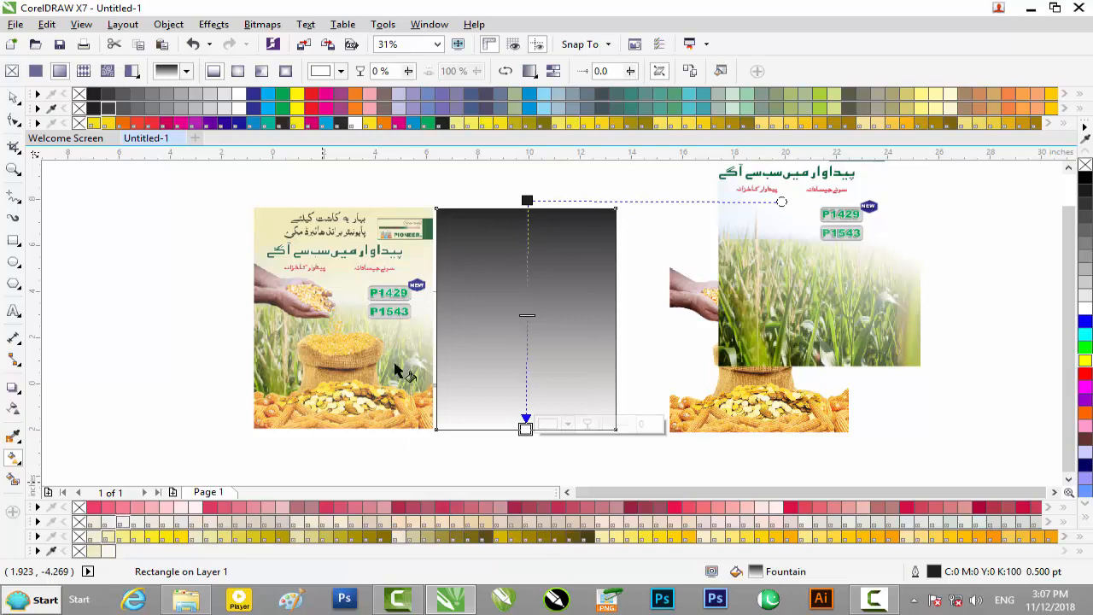
pyautogui.moveTo(527, 200); pyautogui.dragTo(526, 207)
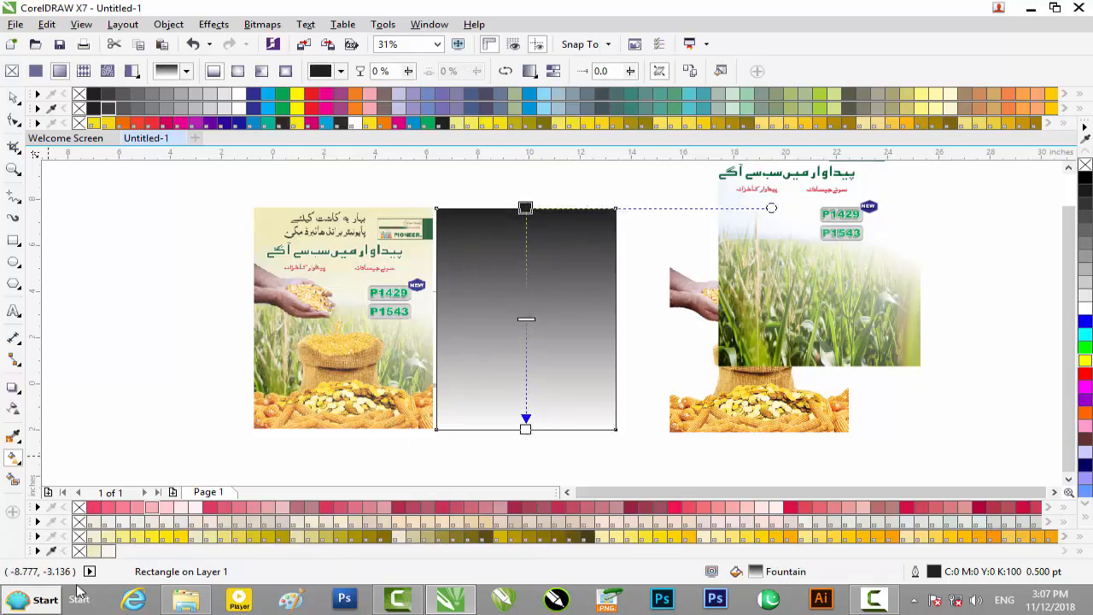
pyautogui.click(98, 552)
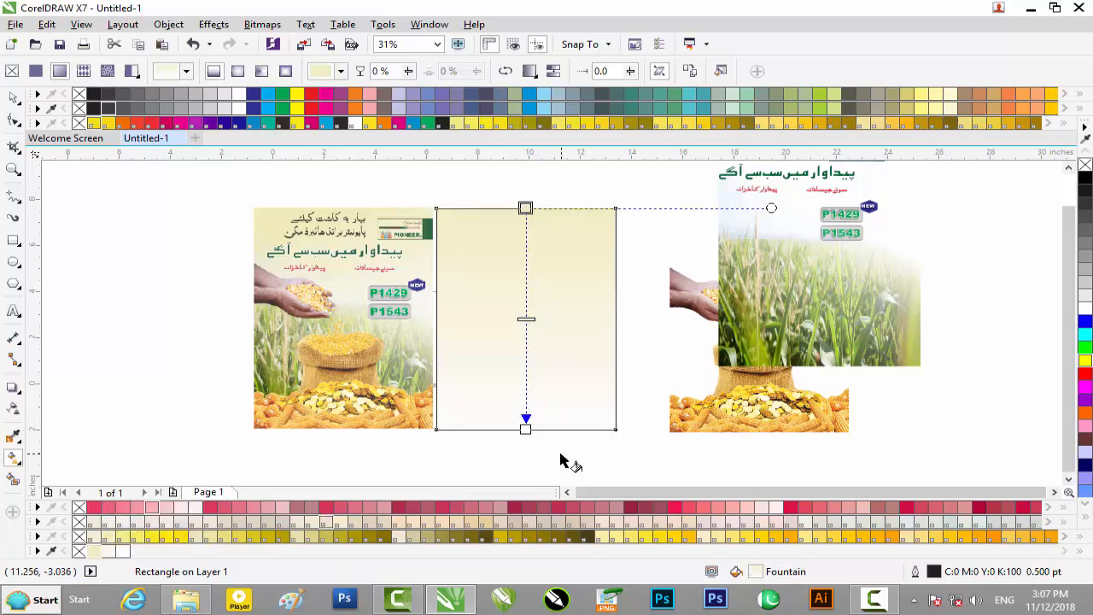
pyautogui.click(525, 429)
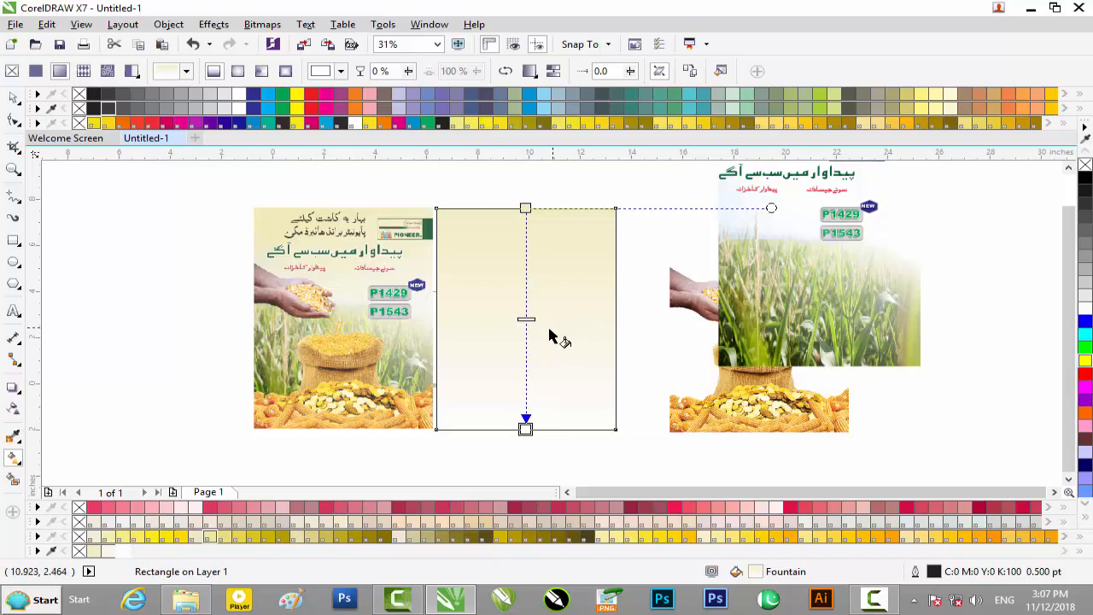
# Step: Shift the cream start point of the rectangle's gradient slightly below its top edge and finish editing the fill
pyautogui.scroll(4, 549, 337)
pyautogui.scroll(-4, 550, 336)
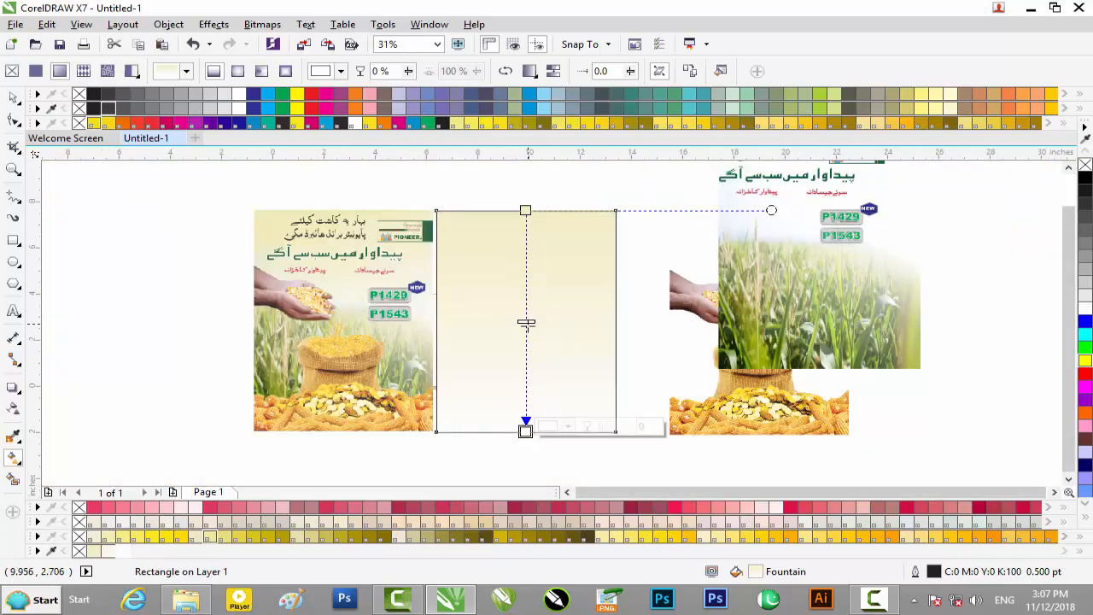
pyautogui.moveTo(527, 213); pyautogui.dragTo(525, 239)
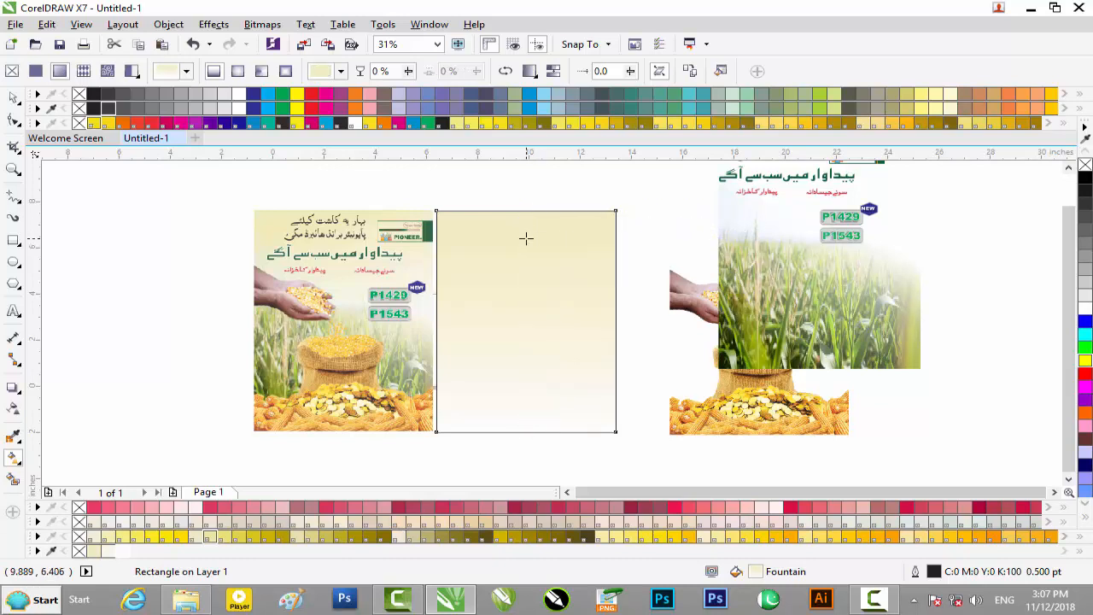
pyautogui.click(15, 99)
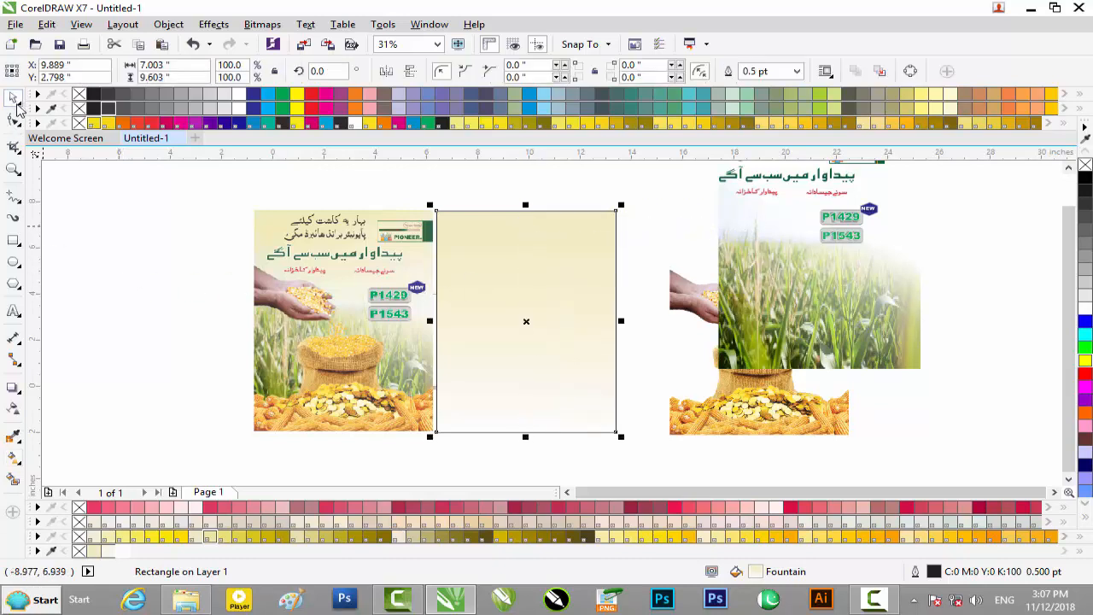
# Step: Move the faded cornfield picture from the spare elements to the left of the finished poster and display its gradient handles
pyautogui.click(237, 198)
pyautogui.click(793, 328)
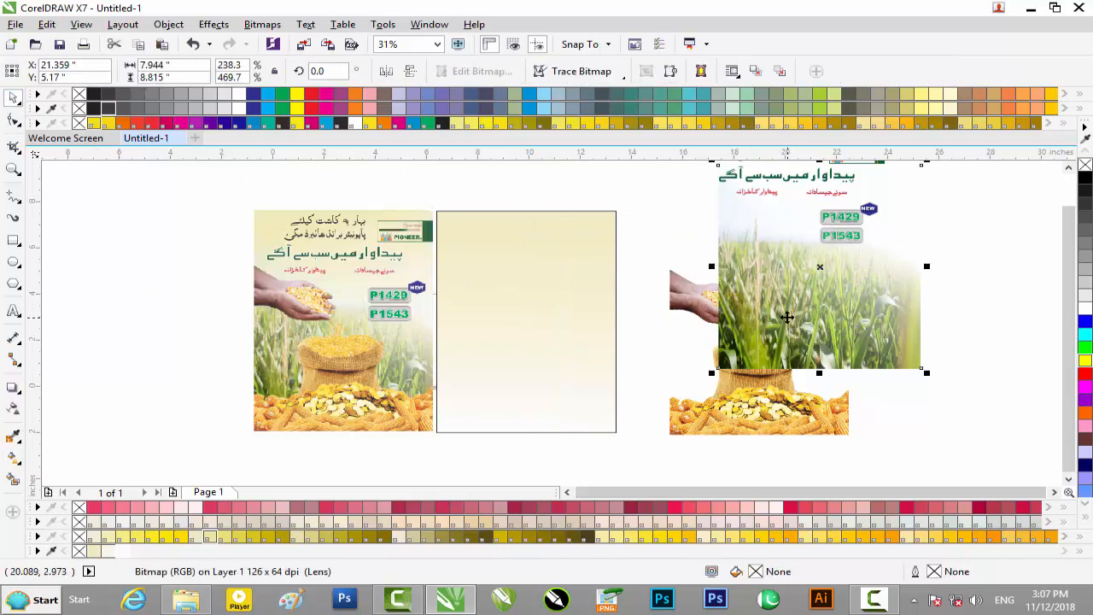
pyautogui.moveTo(789, 306); pyautogui.dragTo(158, 339)
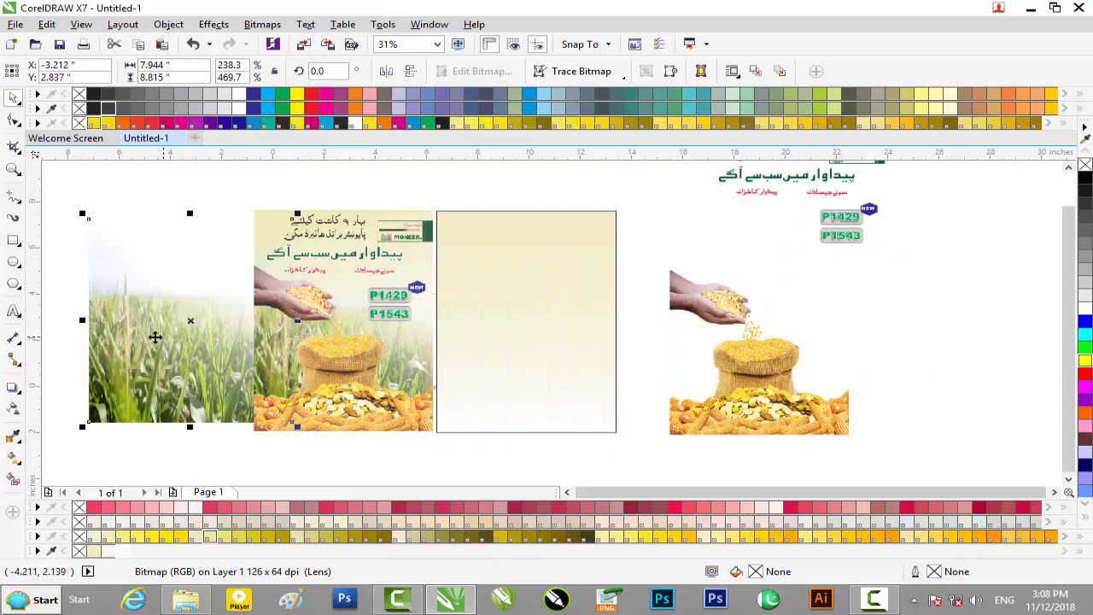
pyautogui.click(14, 455)
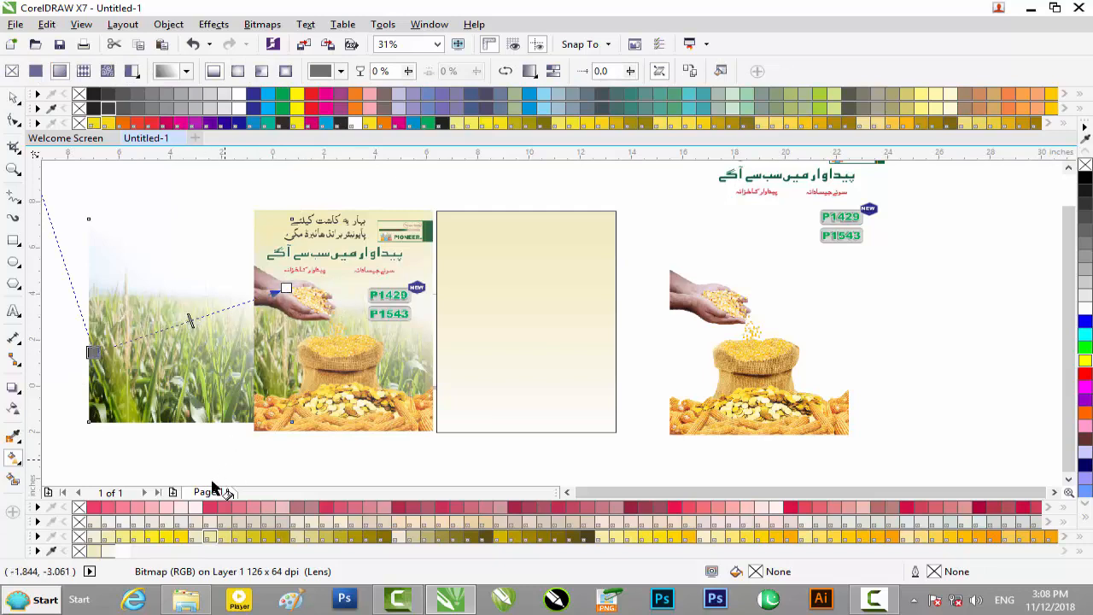
# Step: Open Windows Explorer and go to the Pioneer-seeds folder inside H:\Wallpaper
pyautogui.rightClick(38, 598)
pyautogui.click(109, 493)
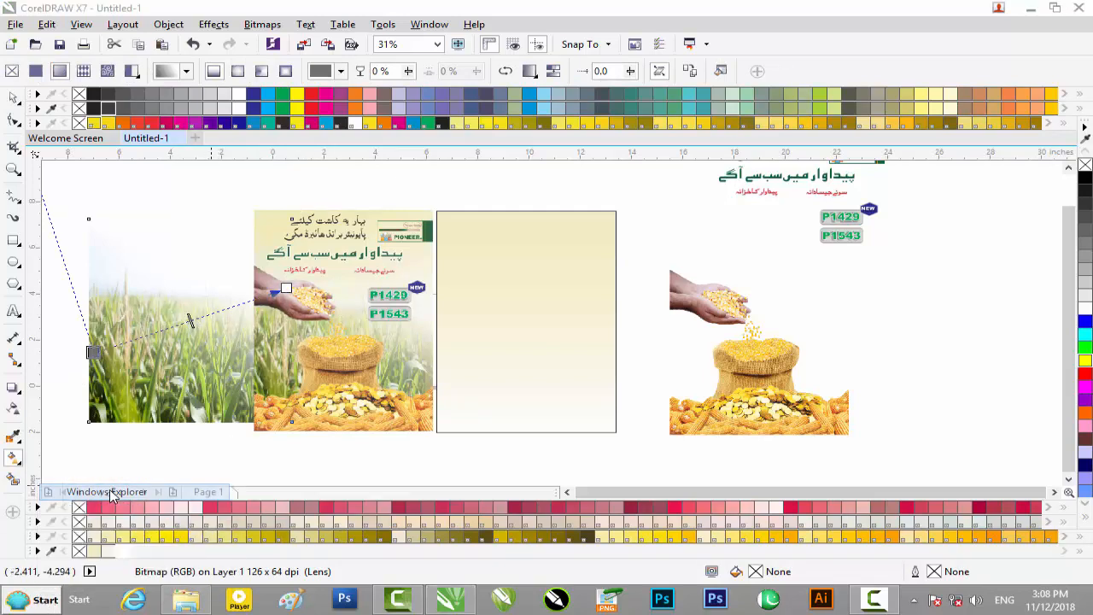
pyautogui.doubleClick(520, 12)
pyautogui.doubleClick(276, 166)
pyautogui.doubleClick(905, 350)
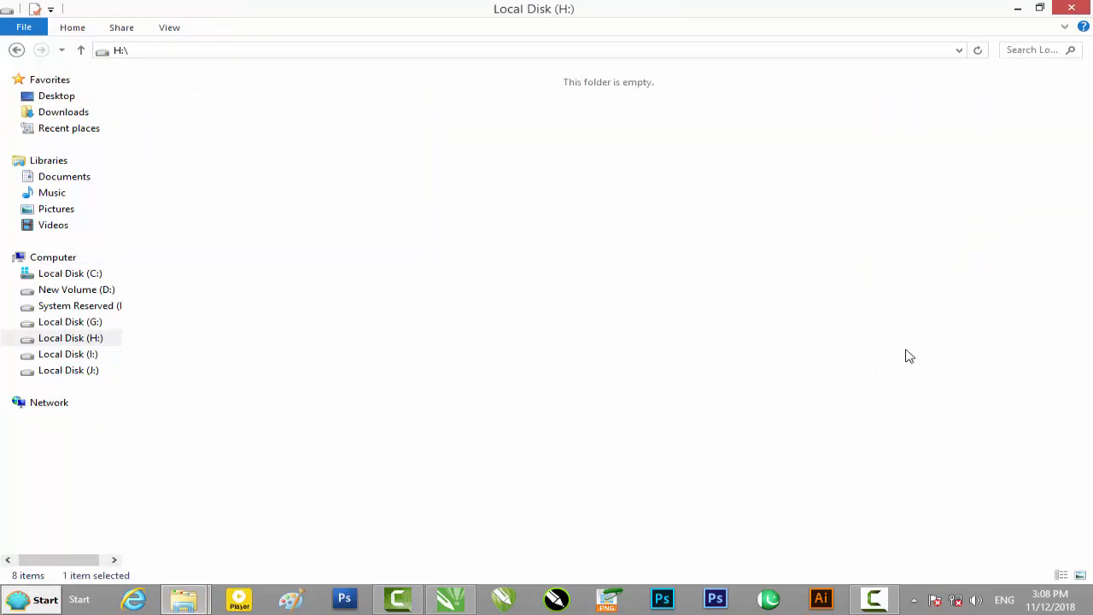
pyautogui.click(574, 415)
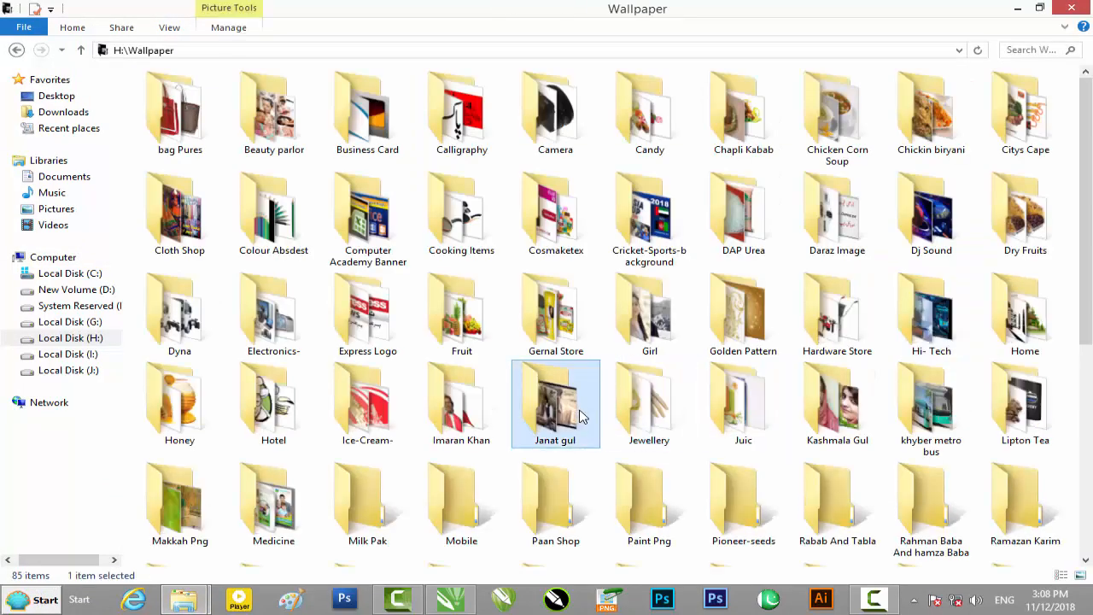
pyautogui.press('Down')
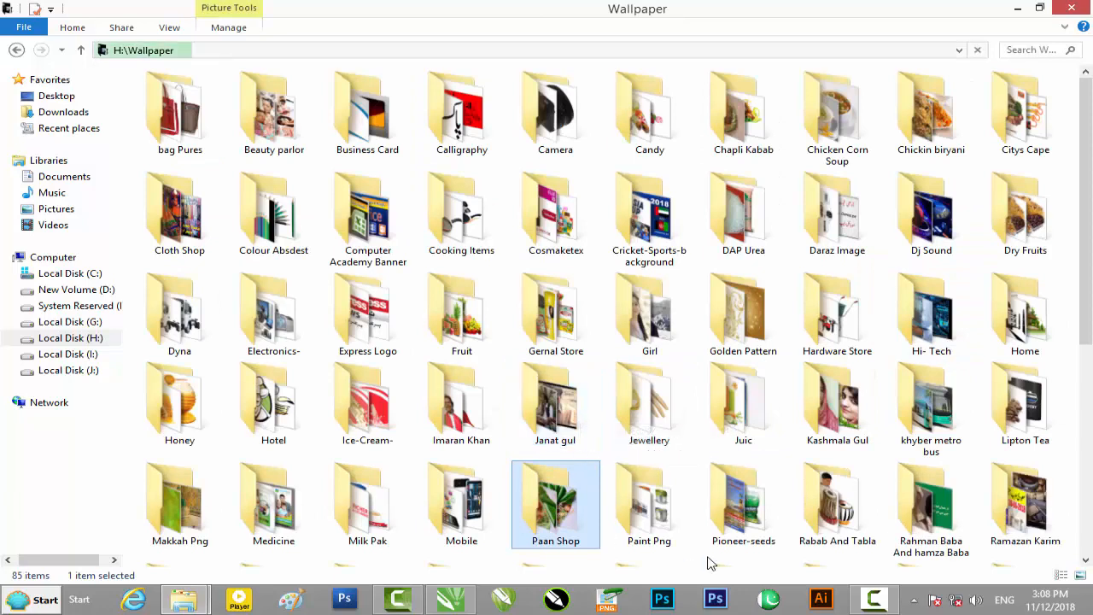
pyautogui.doubleClick(742, 534)
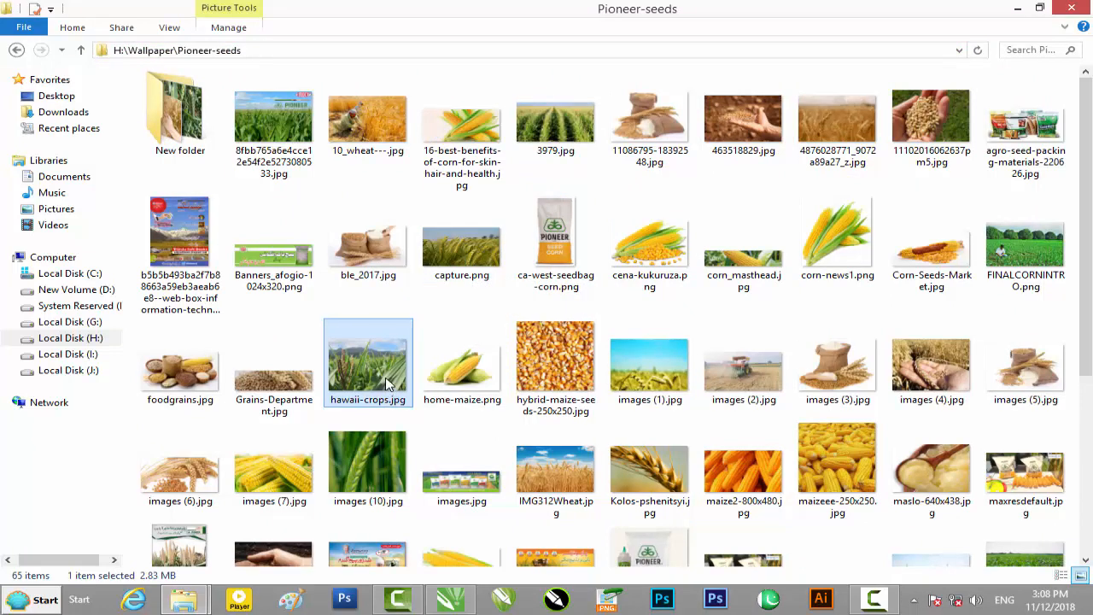
# Step: Look through the crop pictures in the Pioneer-seeds folder and its New folder subfolder
pyautogui.scroll(-3, 386, 384)
pyautogui.scroll(3, 386, 384)
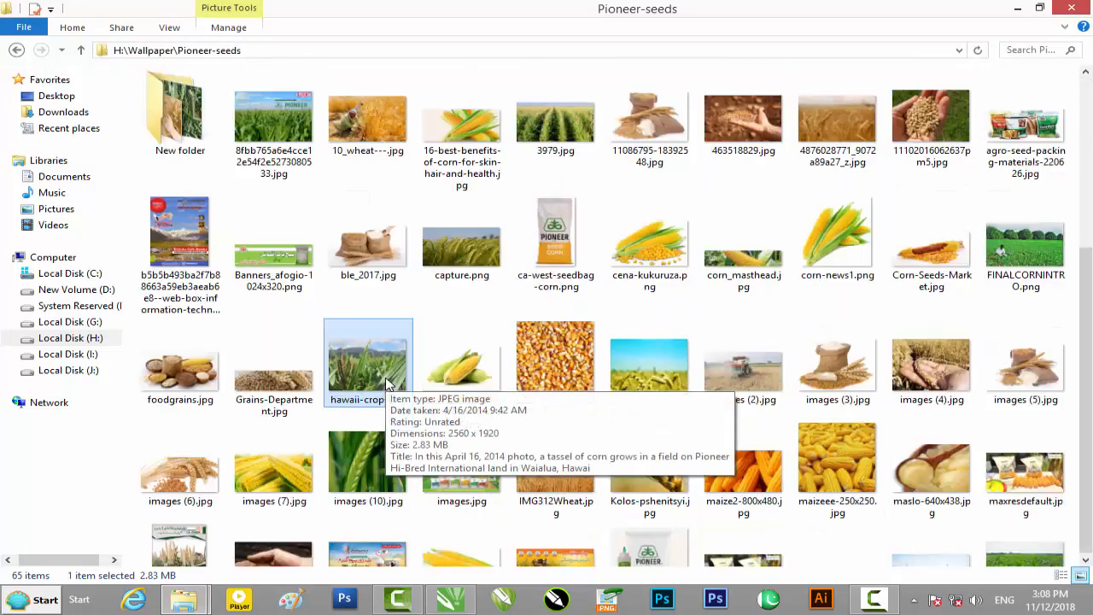
pyautogui.doubleClick(174, 116)
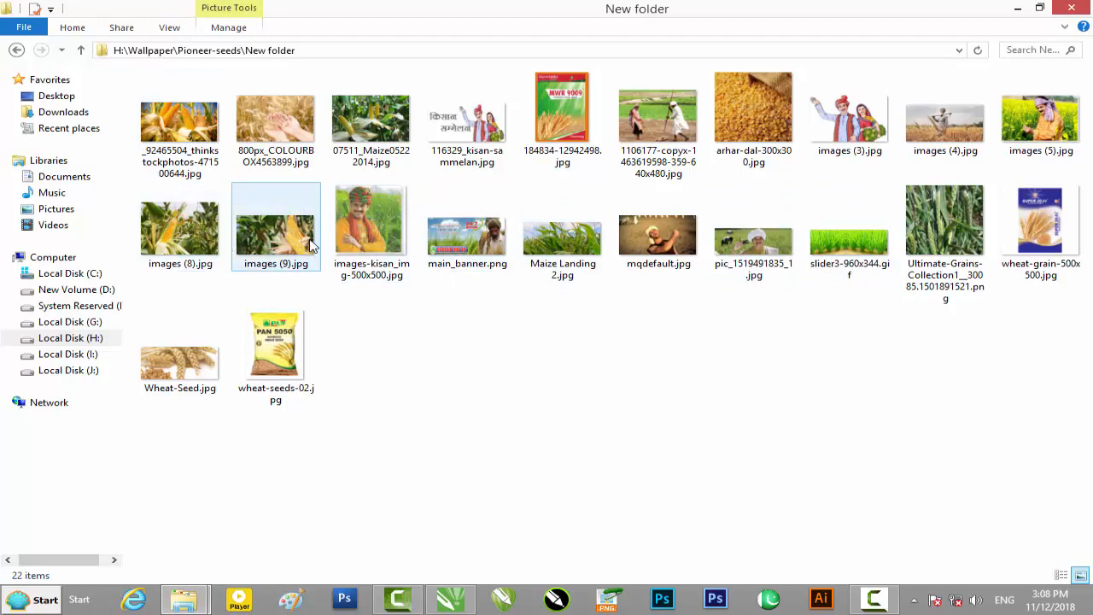
pyautogui.click(16, 50)
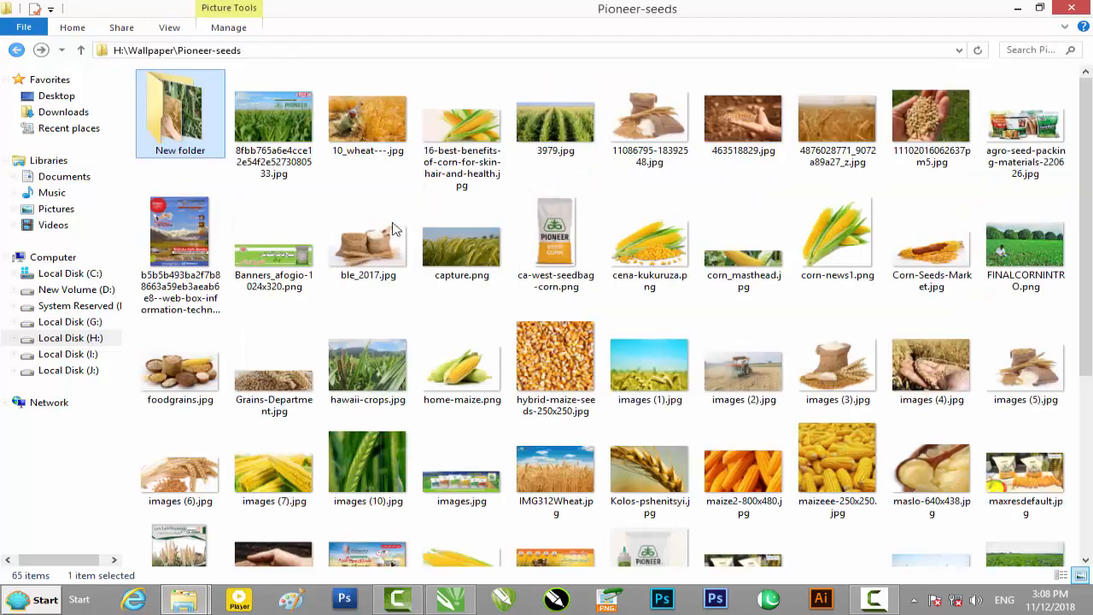
# Step: Preview the Pioneer-branded field picture, hawaii-crops.jpg and pioneer-wailua-03.jpg as candidates for the poster's field background
pyautogui.click(451, 249)
pyautogui.doubleClick(263, 147)
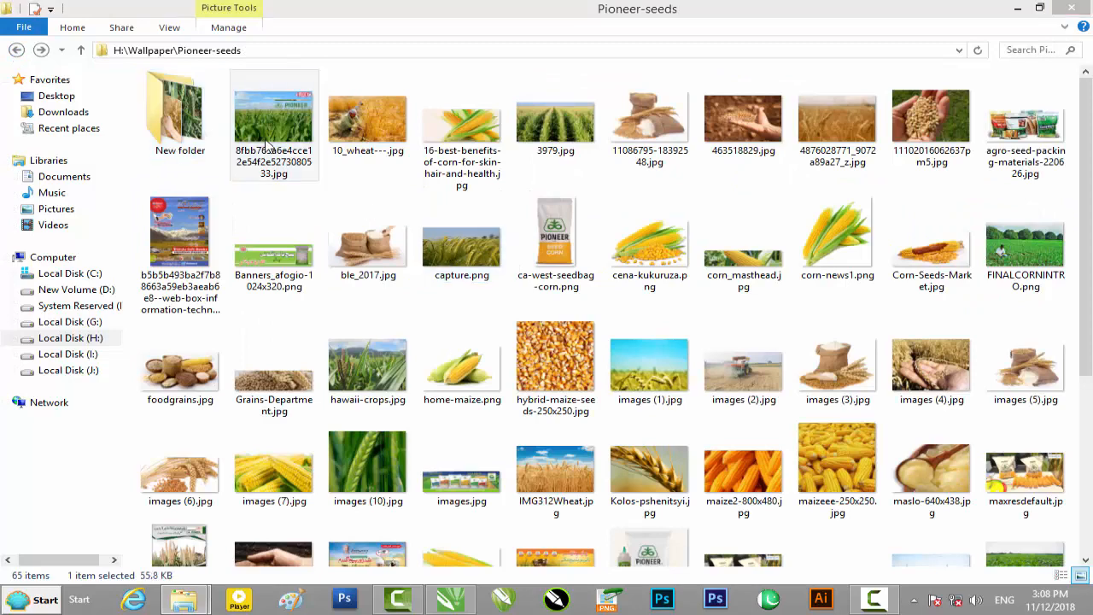
pyautogui.click(1072, 9)
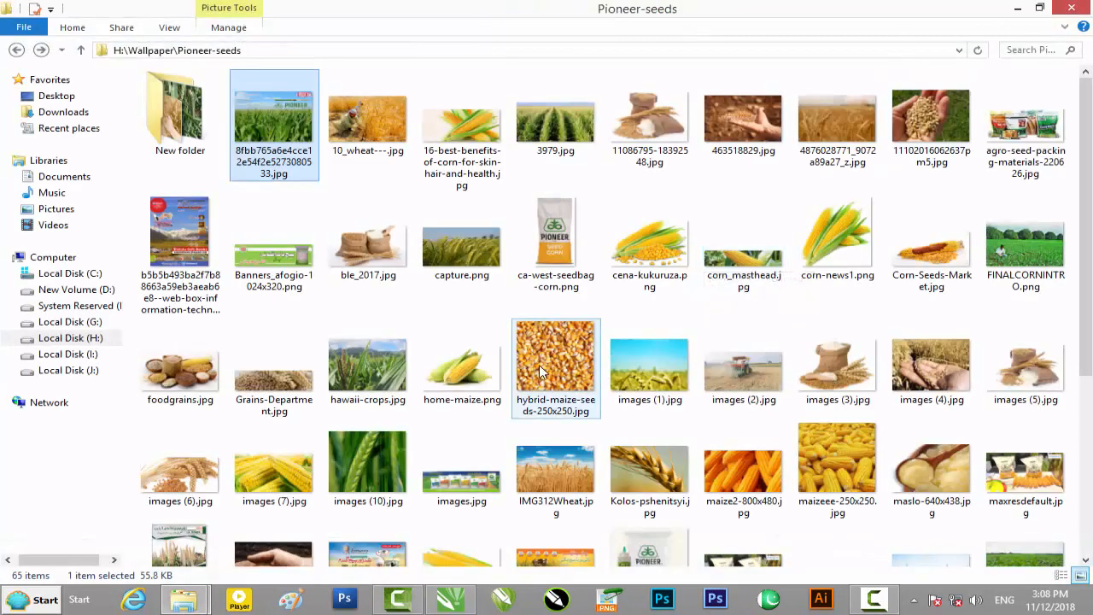
pyautogui.doubleClick(368, 367)
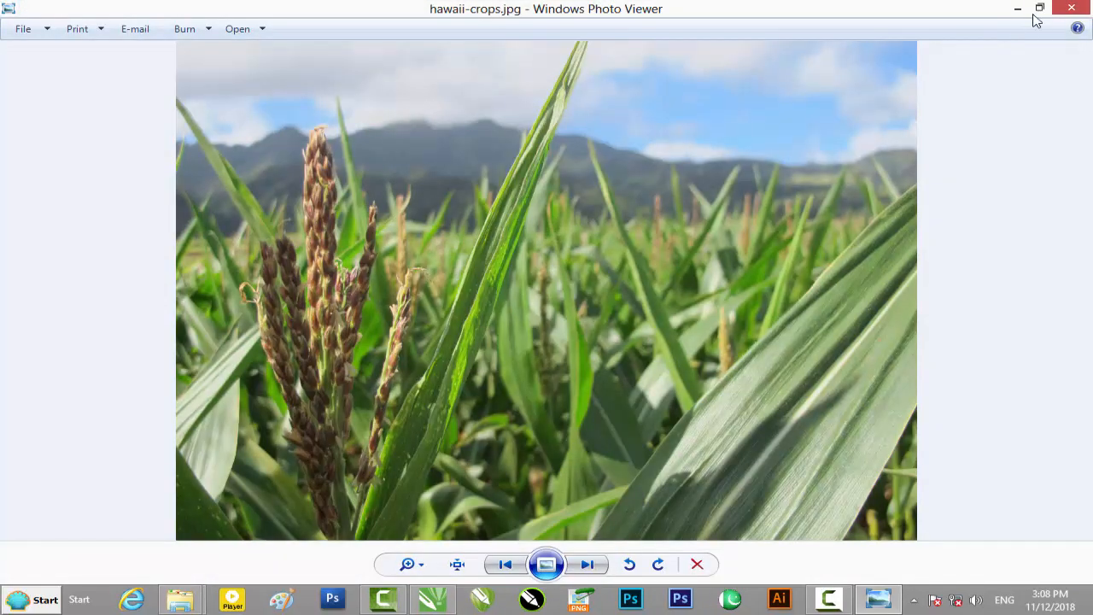
pyautogui.click(1064, 8)
pyautogui.scroll(-3, 636, 281)
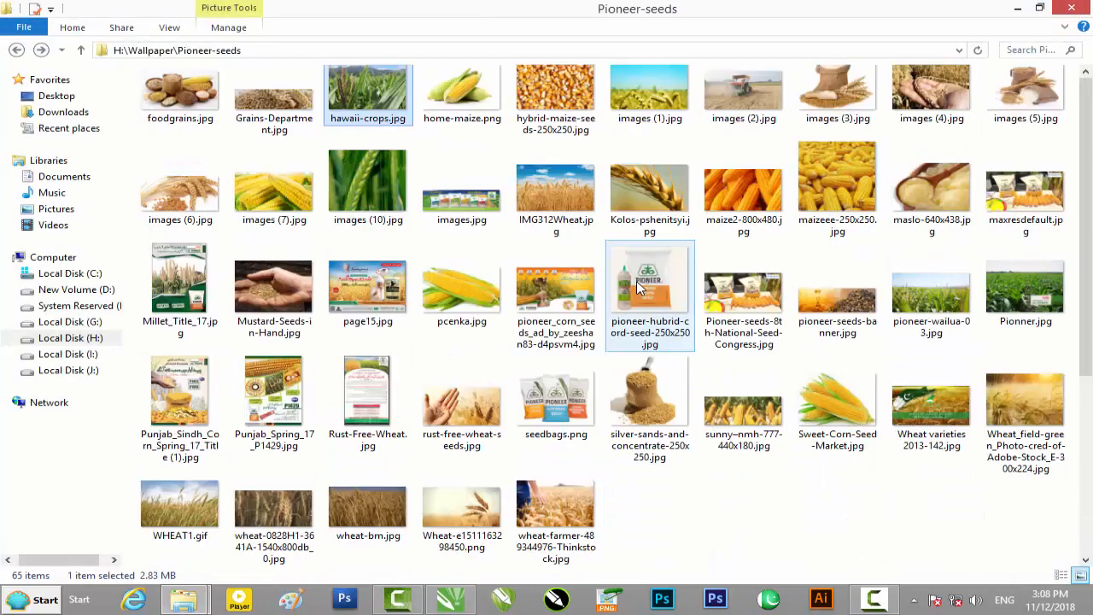
pyautogui.doubleClick(931, 294)
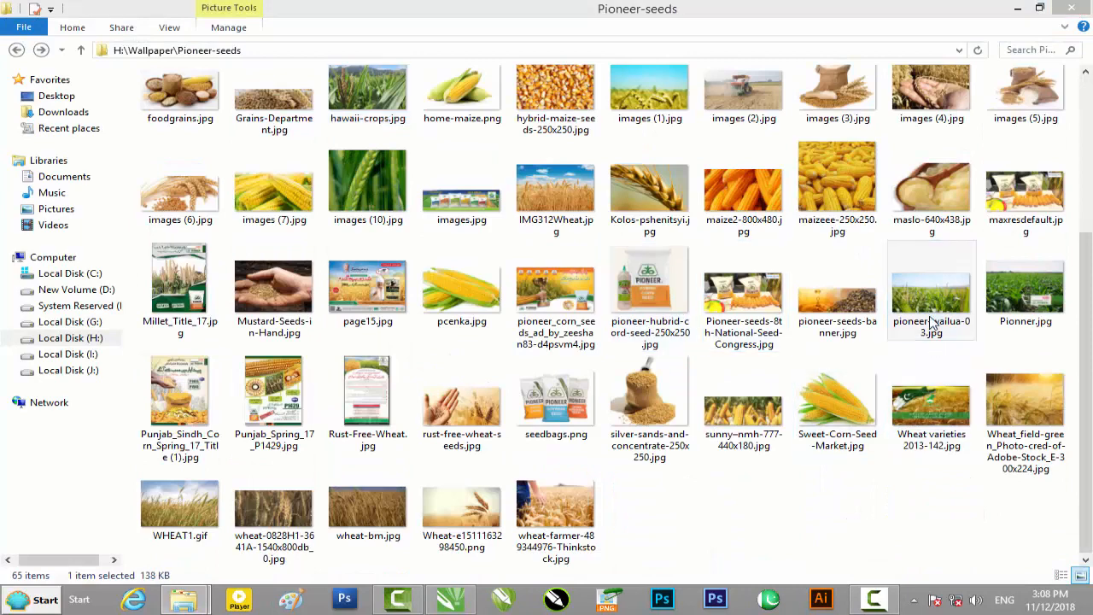
pyautogui.click(1082, 10)
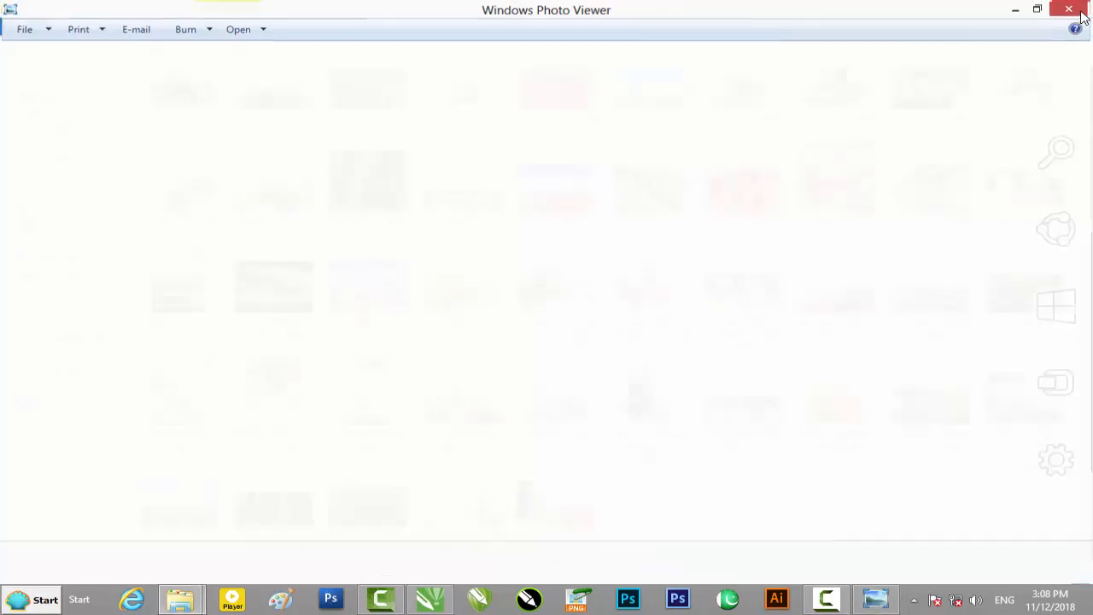
# Step: Place pioneer-wailua-03.jpg on the cream rectangle and stretch it to about 6.567 by 8.633 inches
pyautogui.moveTo(923, 287); pyautogui.dragTo(482, 249)
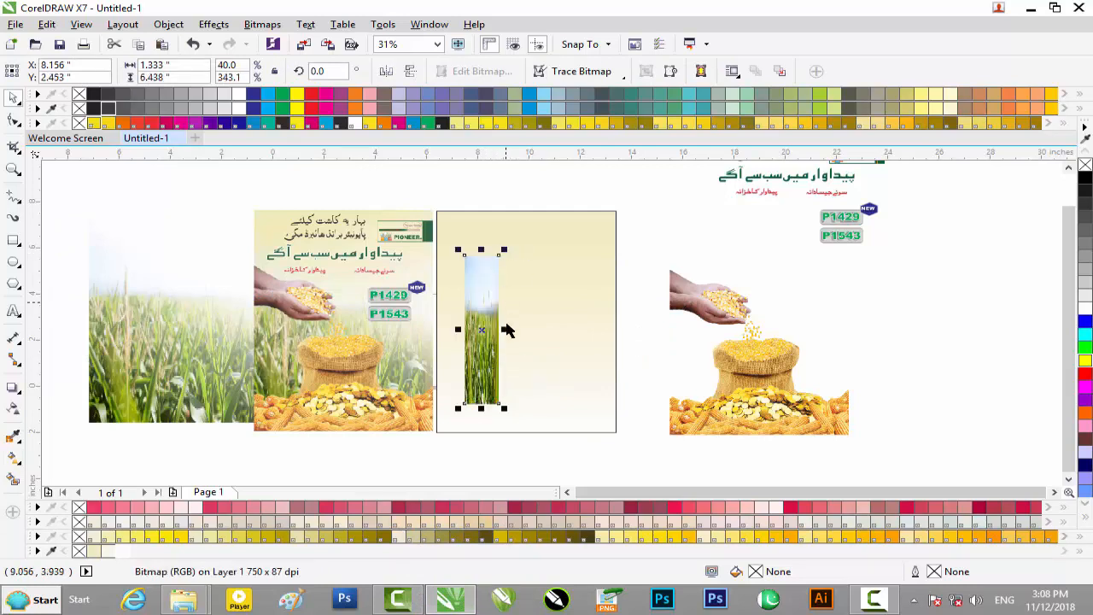
pyautogui.moveTo(504, 329); pyautogui.dragTo(612, 330)
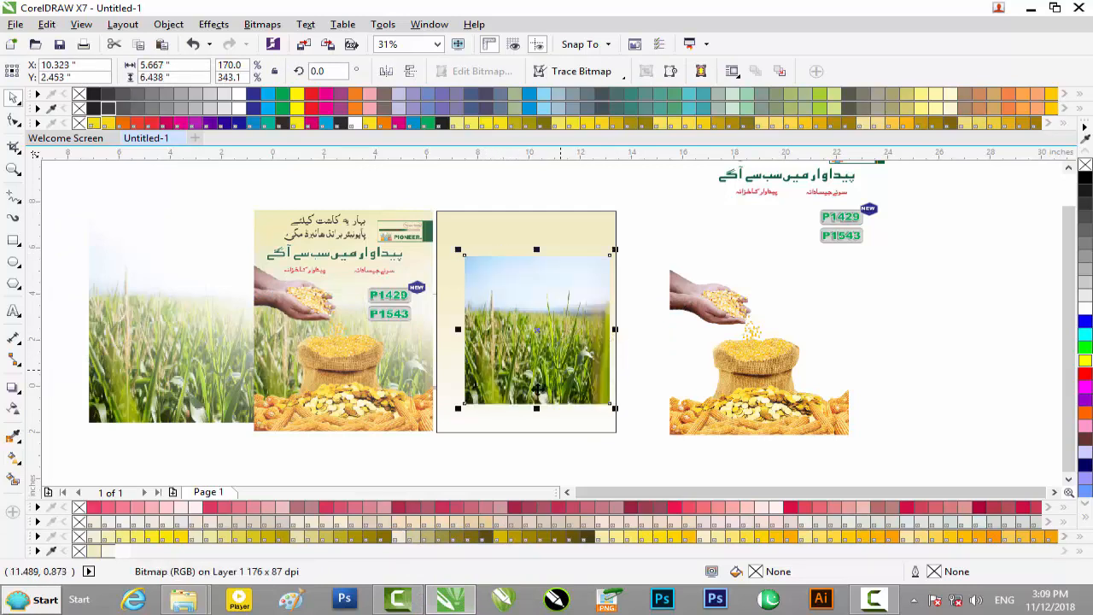
pyautogui.moveTo(536, 407); pyautogui.dragTo(536, 458)
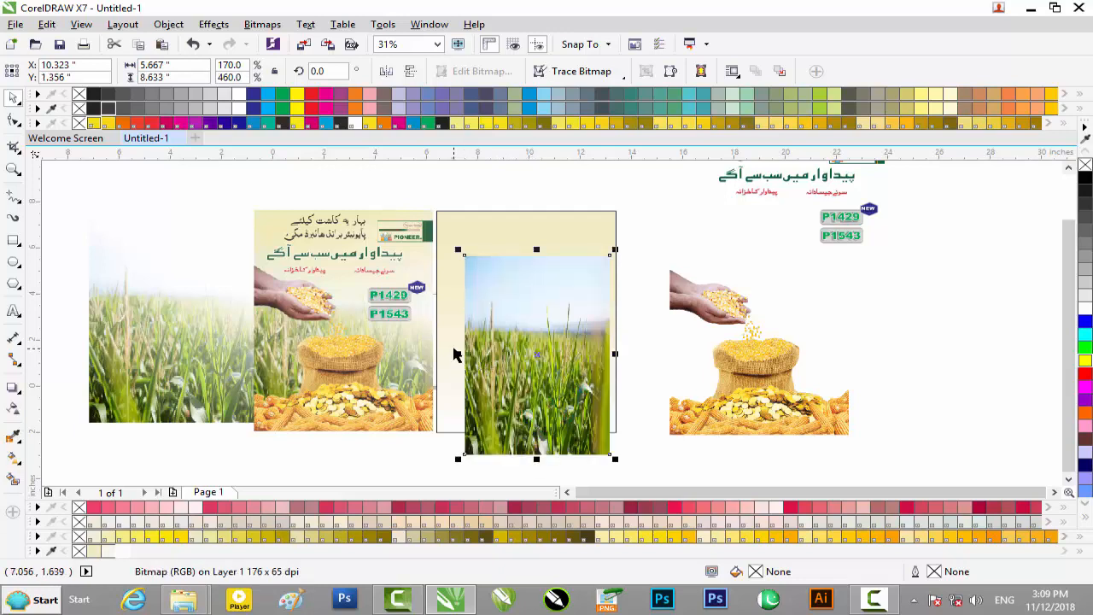
pyautogui.moveTo(458, 353); pyautogui.dragTo(435, 352)
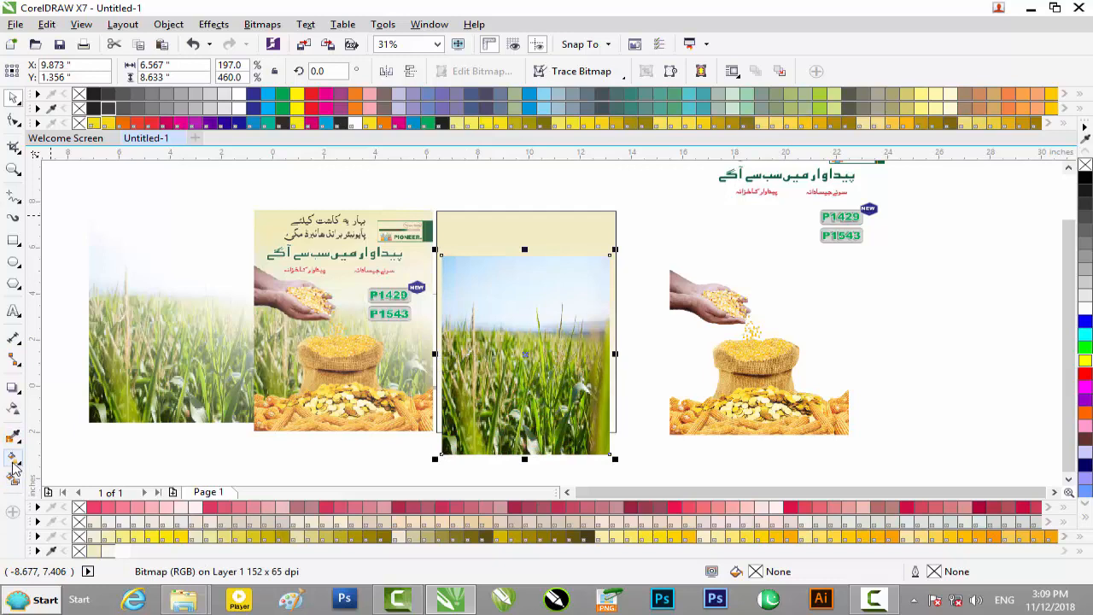
# Step: Try to draw a fountain fill across the cornfield photo, moving the photo up on the cream rectangle between attempts
pyautogui.click(13, 459)
pyautogui.moveTo(540, 367); pyautogui.dragTo(636, 286)
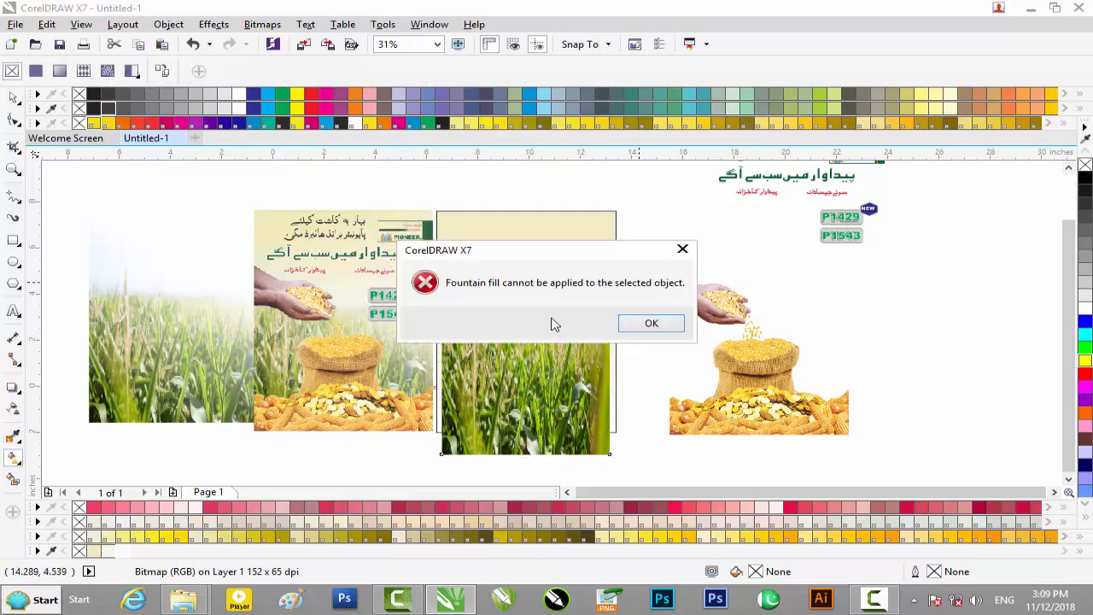
pyautogui.click(653, 333)
pyautogui.click(13, 99)
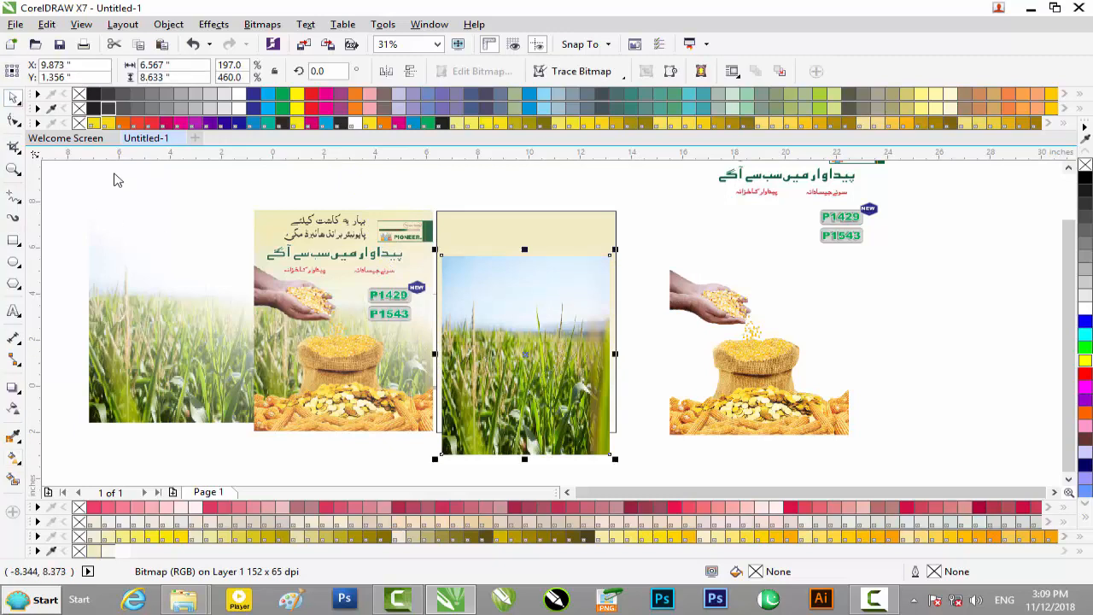
pyautogui.moveTo(551, 369); pyautogui.dragTo(547, 332)
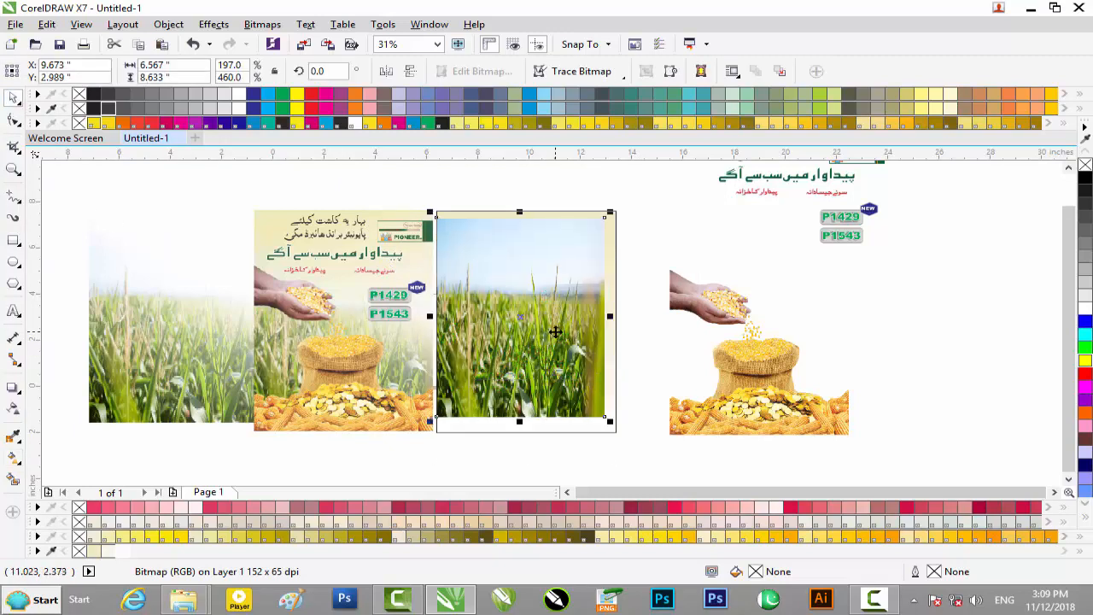
pyautogui.click(13, 459)
pyautogui.moveTo(441, 364); pyautogui.dragTo(644, 258)
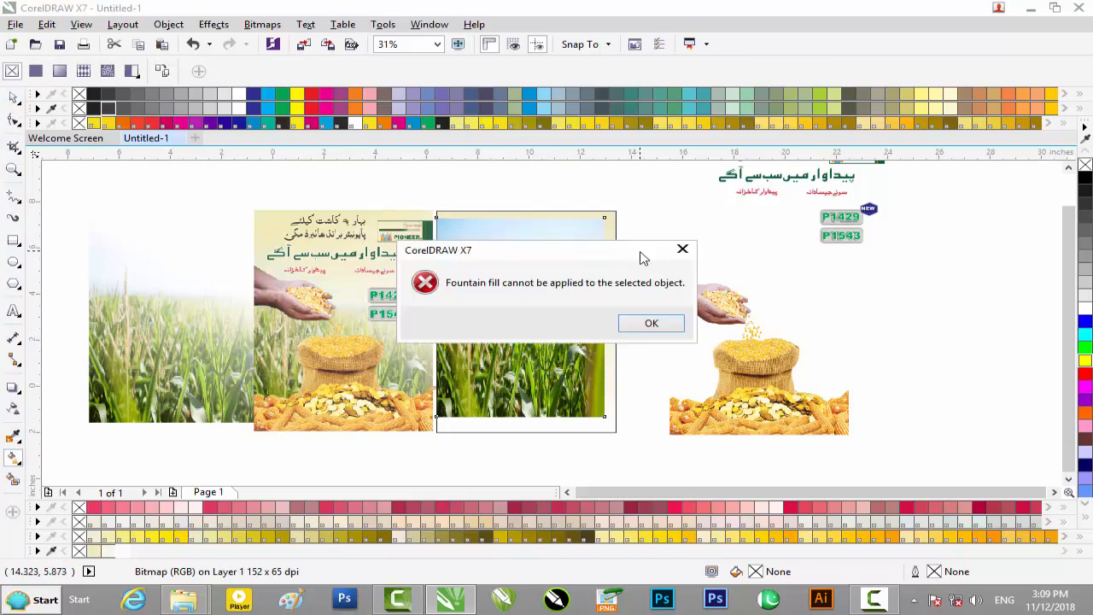
pyautogui.click(652, 324)
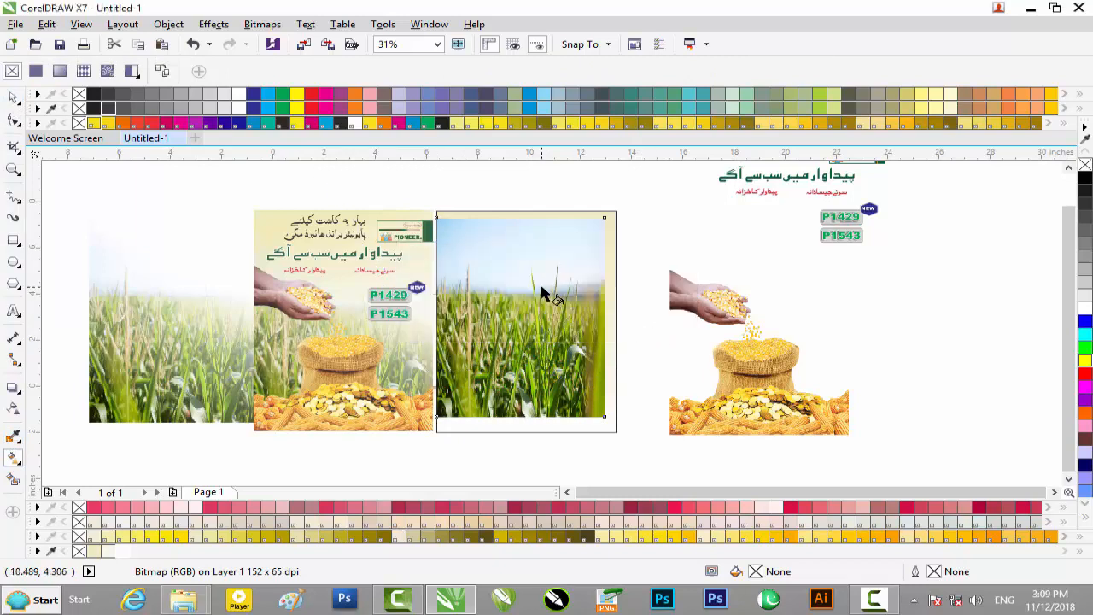
# Step: Turn off snapping to objects and try the fountain fill on the cornfield photo again
pyautogui.click(609, 45)
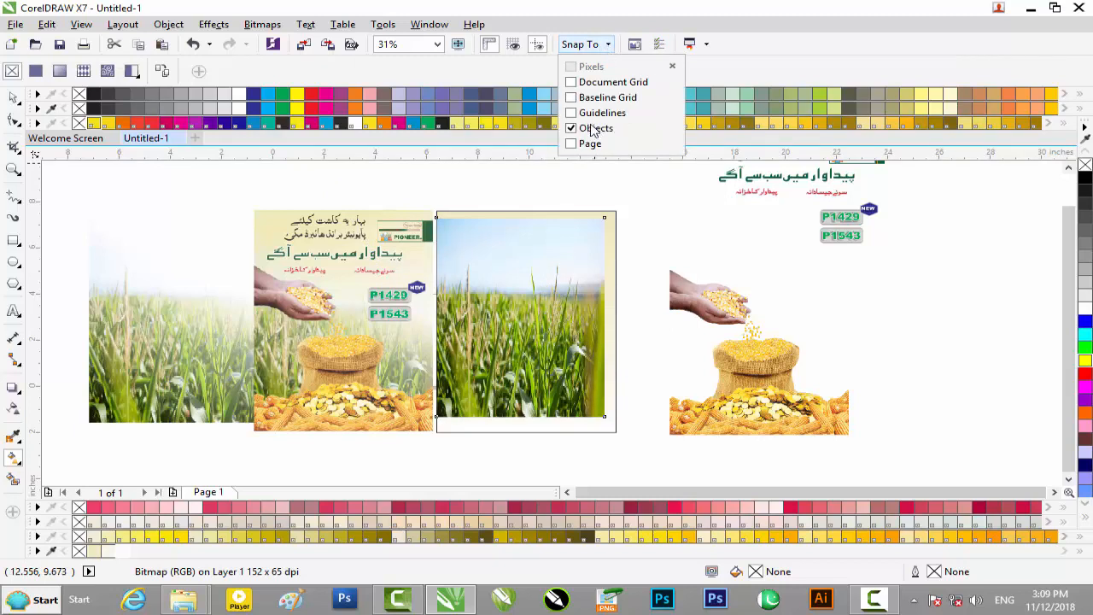
pyautogui.click(489, 365)
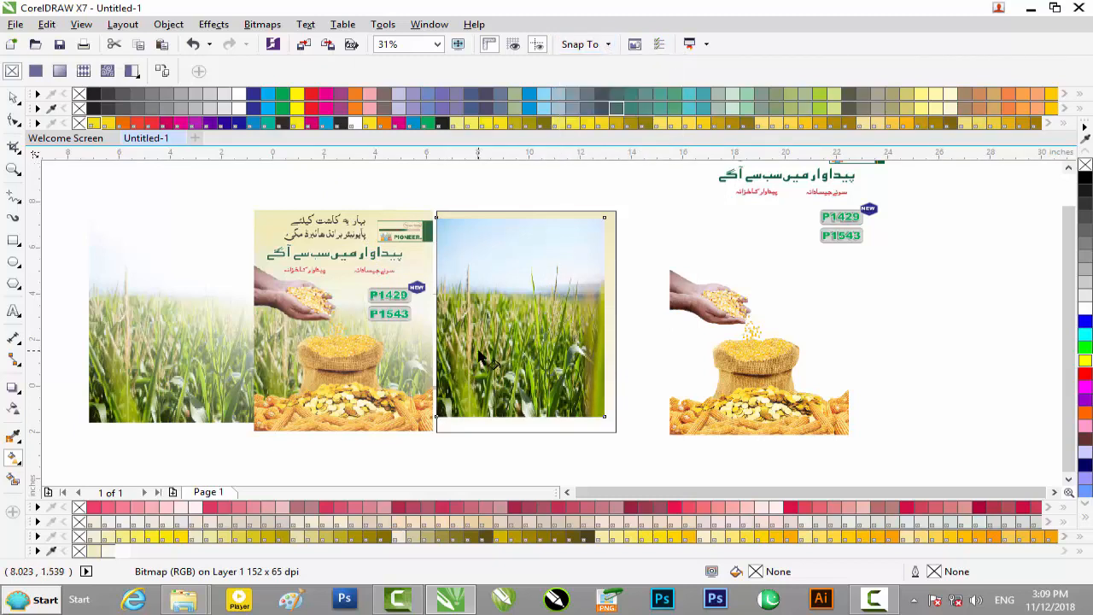
pyautogui.moveTo(606, 276); pyautogui.dragTo(634, 261)
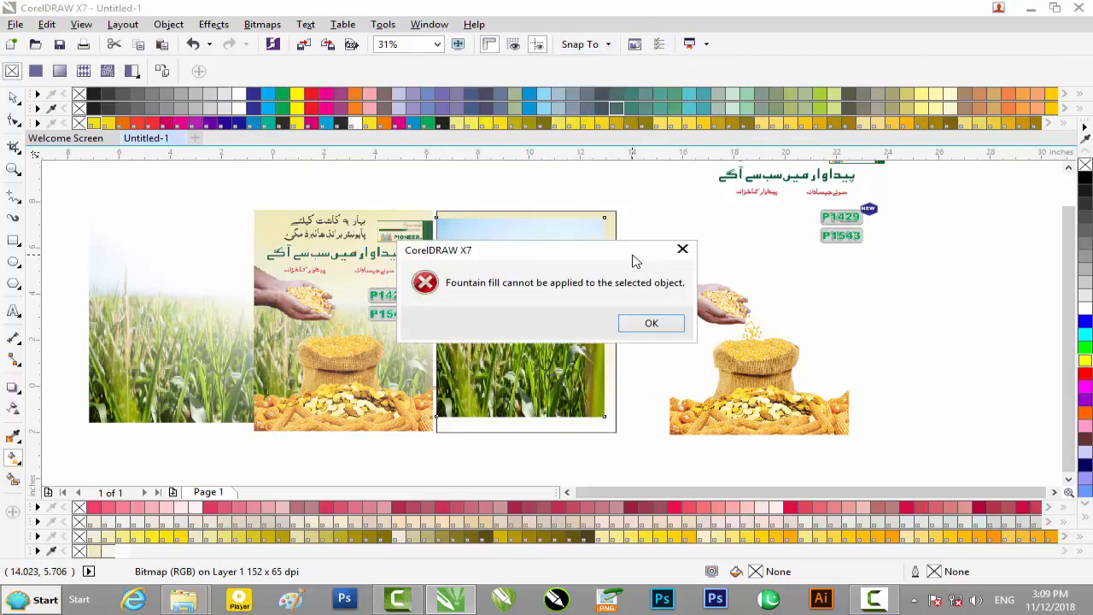
pyautogui.click(651, 326)
pyautogui.moveTo(630, 330); pyautogui.dragTo(583, 329)
pyautogui.click(649, 324)
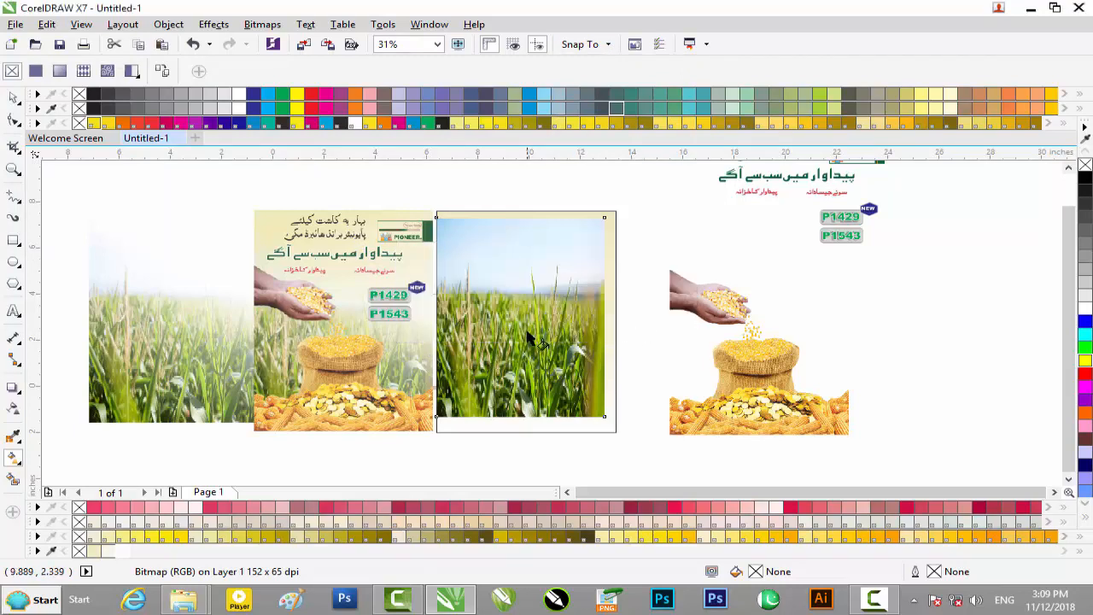
# Step: Convert the cornfield photo to a 600 dpi CMYK bitmap with transparent background and shift it slightly up and right
pyautogui.click(17, 100)
pyautogui.click(263, 25)
pyautogui.click(295, 39)
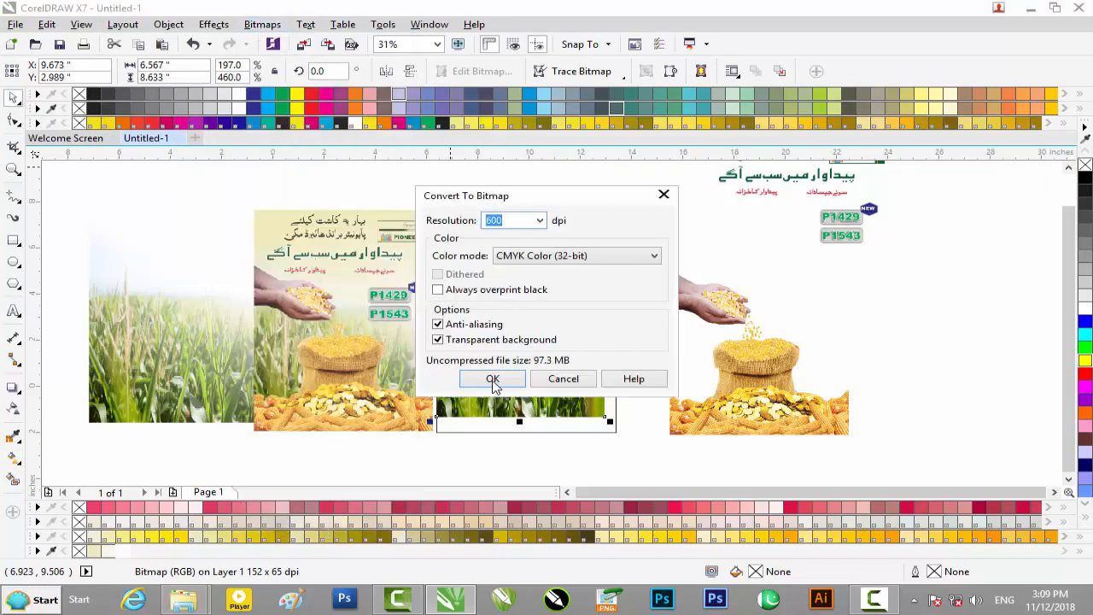
pyautogui.click(493, 379)
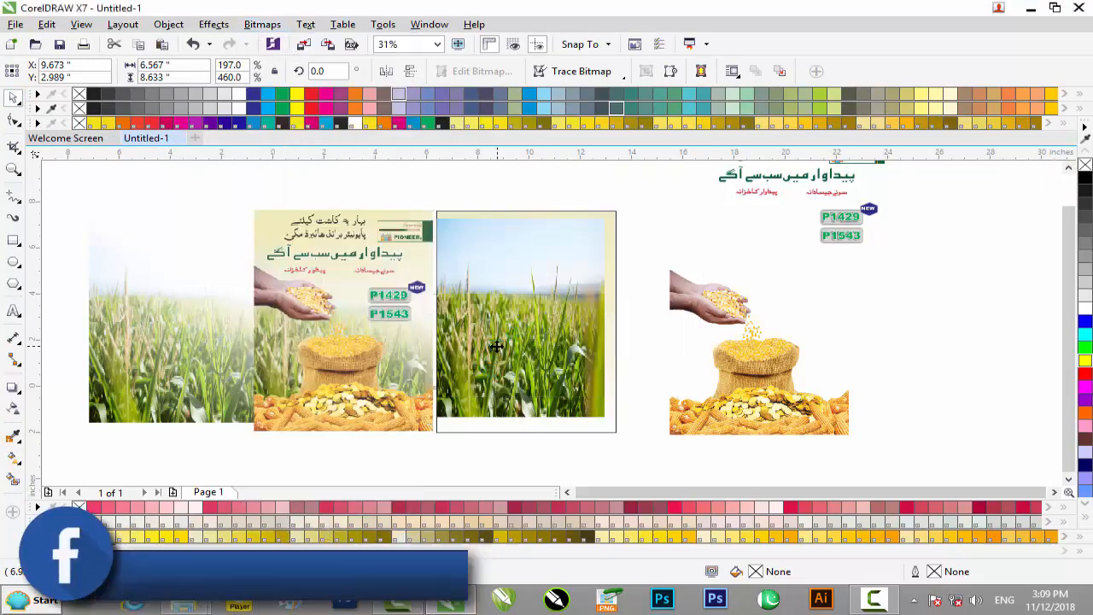
pyautogui.moveTo(501, 347)
pyautogui.mouseDown()
pyautogui.moveTo(581, 384)
pyautogui.moveTo(508, 337)
pyautogui.mouseUp()
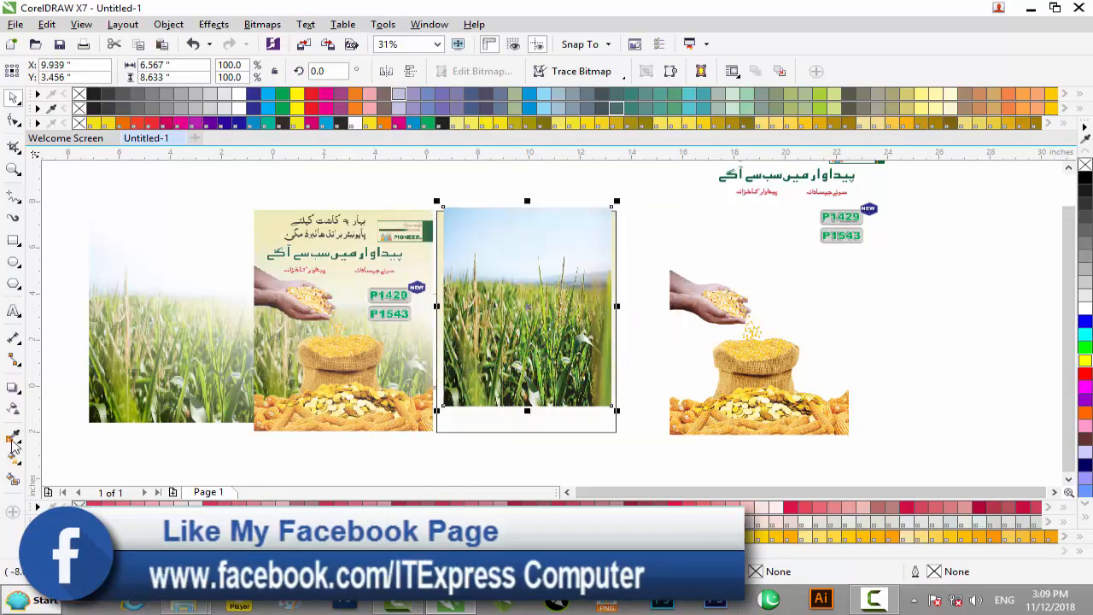
# Step: Try to draw a fountain fill across the converted cornfield bitmap
pyautogui.click(14, 458)
pyautogui.click(14, 461)
pyautogui.moveTo(440, 336); pyautogui.dragTo(662, 235)
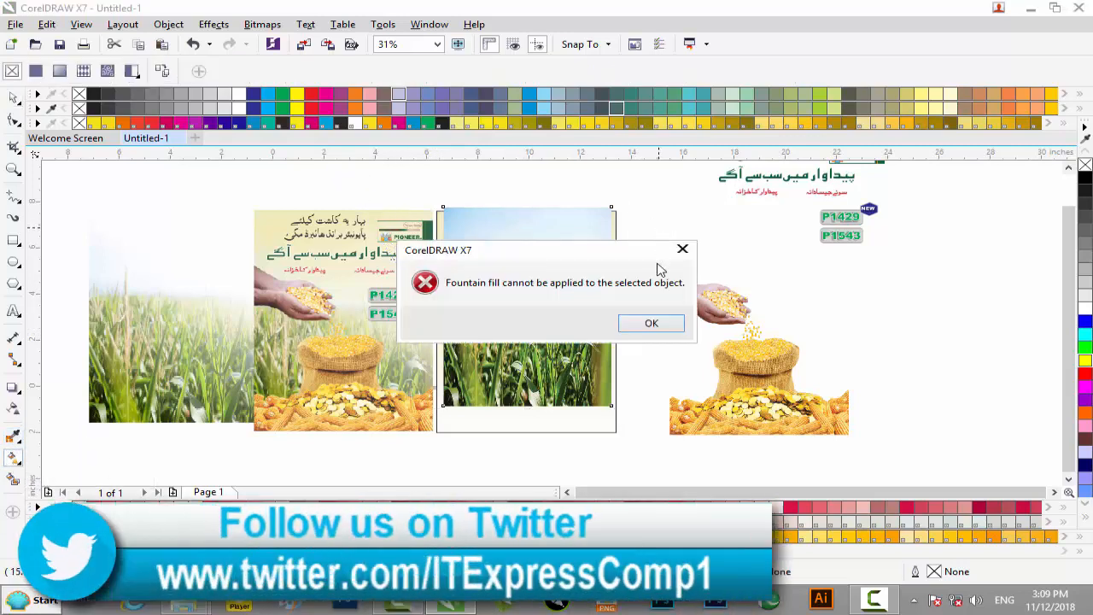
pyautogui.click(654, 326)
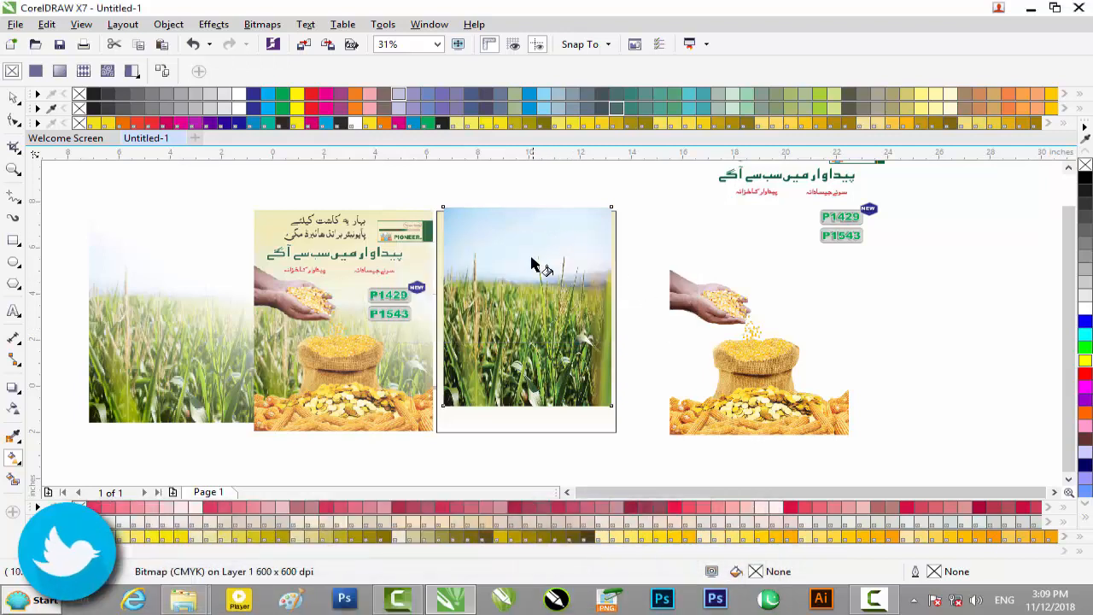
pyautogui.click(537, 316)
pyautogui.click(650, 323)
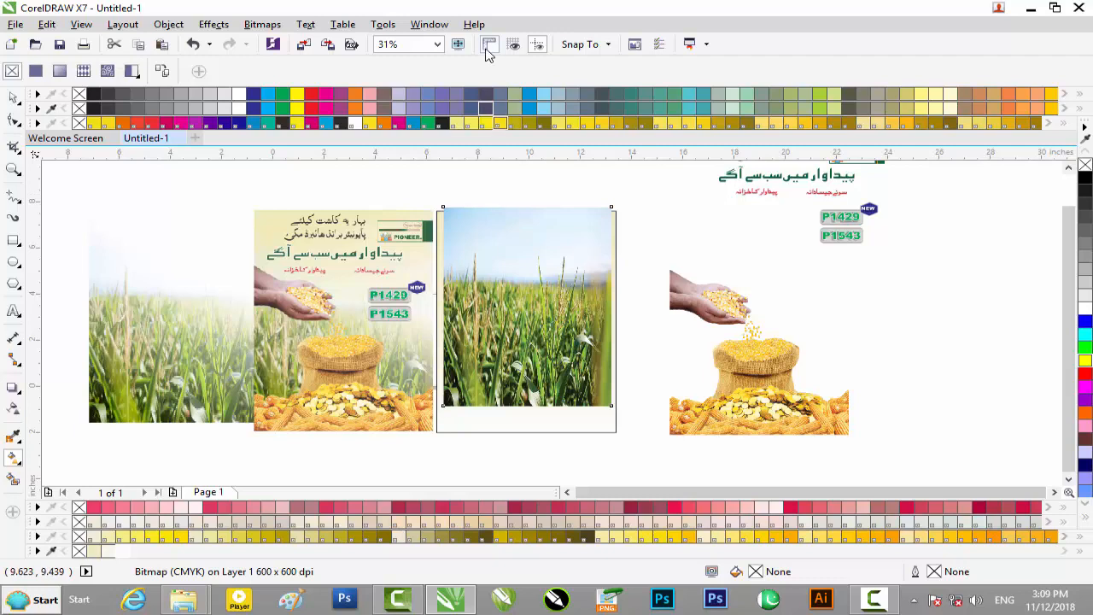
# Step: Turn snapping to objects back on and retry the fountain fill downward from the cornfield bitmap's upper edge
pyautogui.click(608, 45)
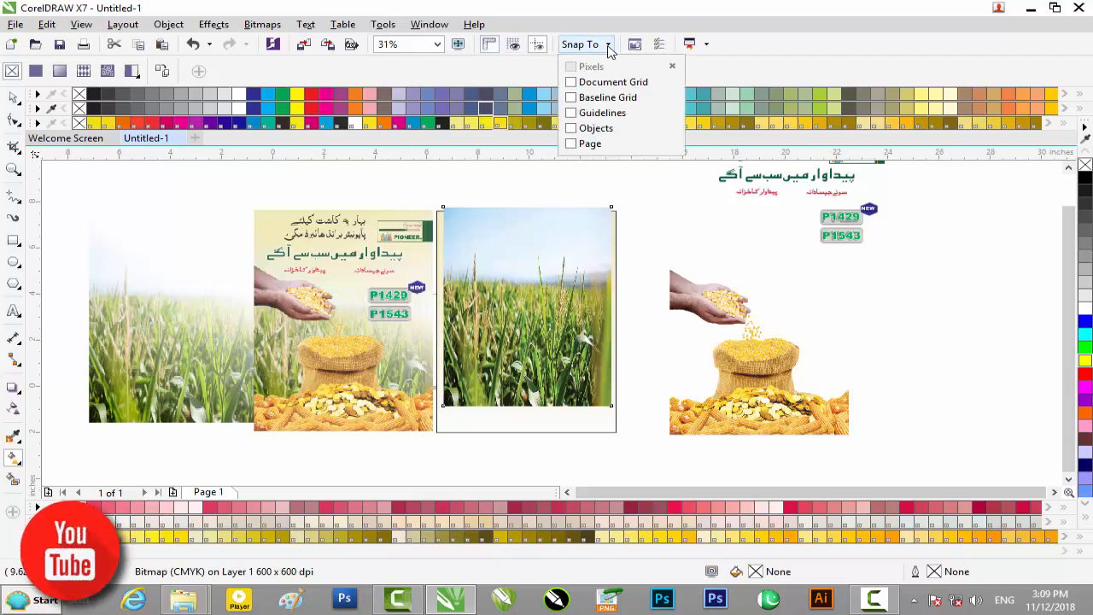
pyautogui.click(604, 129)
pyautogui.click(531, 189)
pyautogui.moveTo(512, 212); pyautogui.dragTo(520, 310)
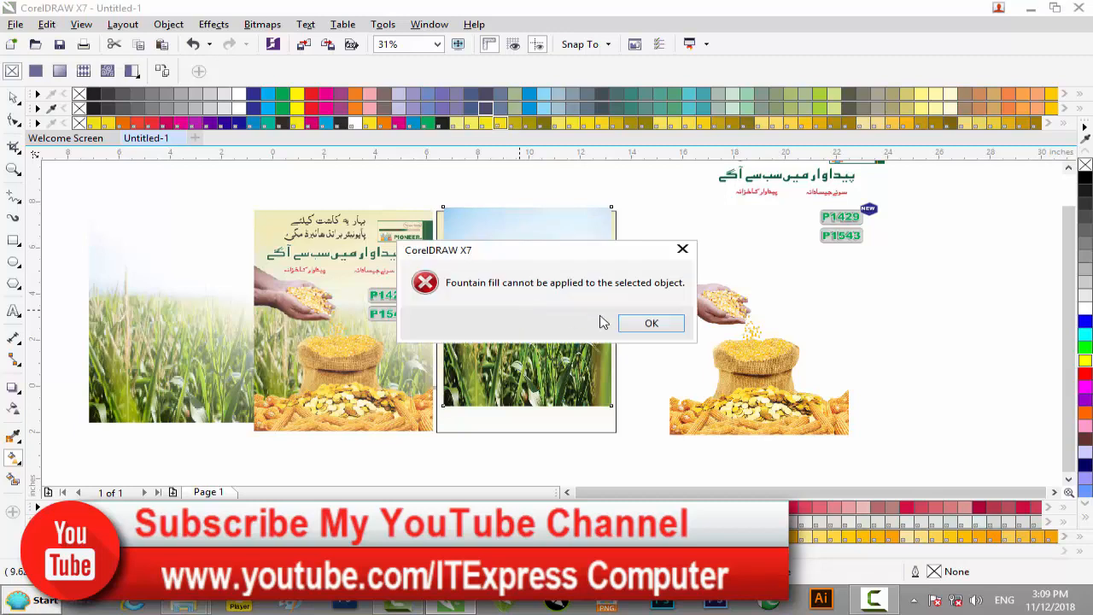
pyautogui.click(649, 322)
# Step: Delete the converted cornfield bitmap and move the already faded cornfield picture onto the cream rectangle
pyautogui.click(17, 100)
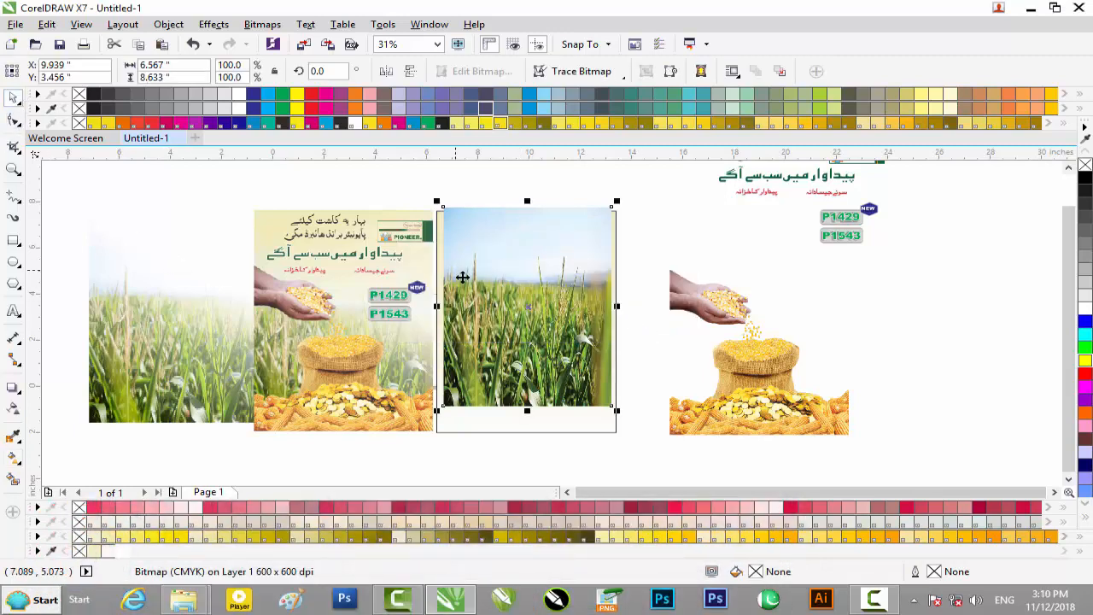
pyautogui.press('Delete')
pyautogui.click(193, 354)
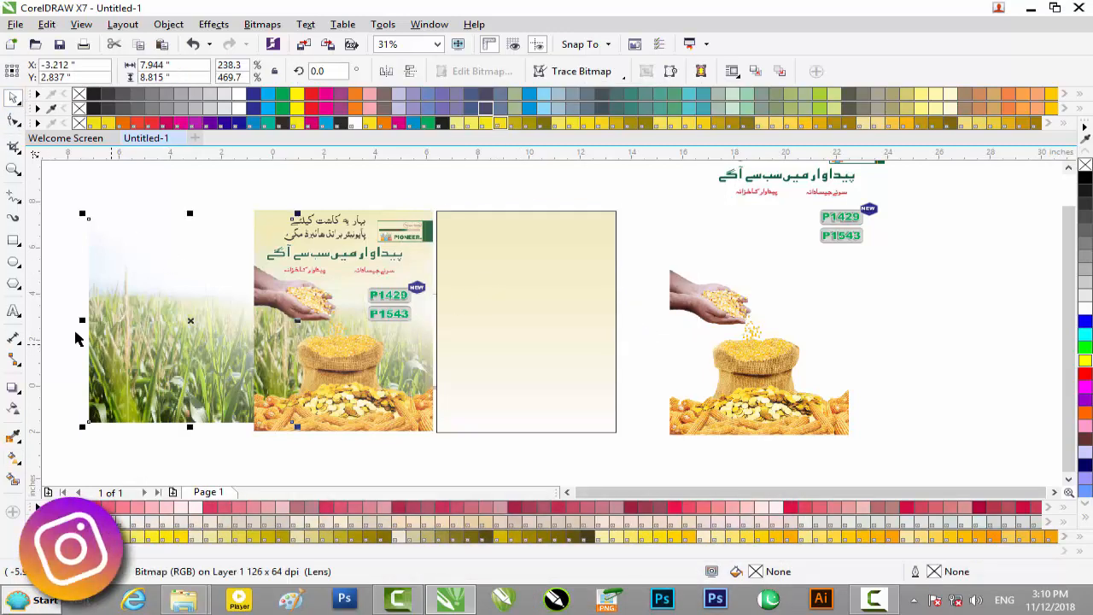
pyautogui.scroll(-1, 152, 315)
pyautogui.scroll(1, 150, 315)
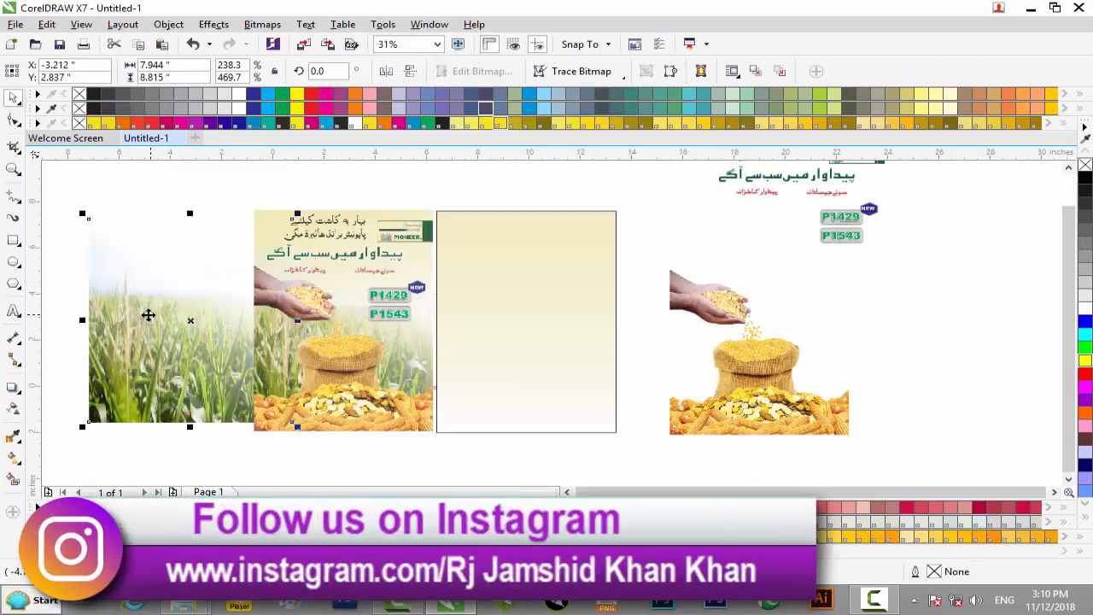
pyautogui.click(169, 318)
pyautogui.moveTo(519, 342); pyautogui.dragTo(520, 346)
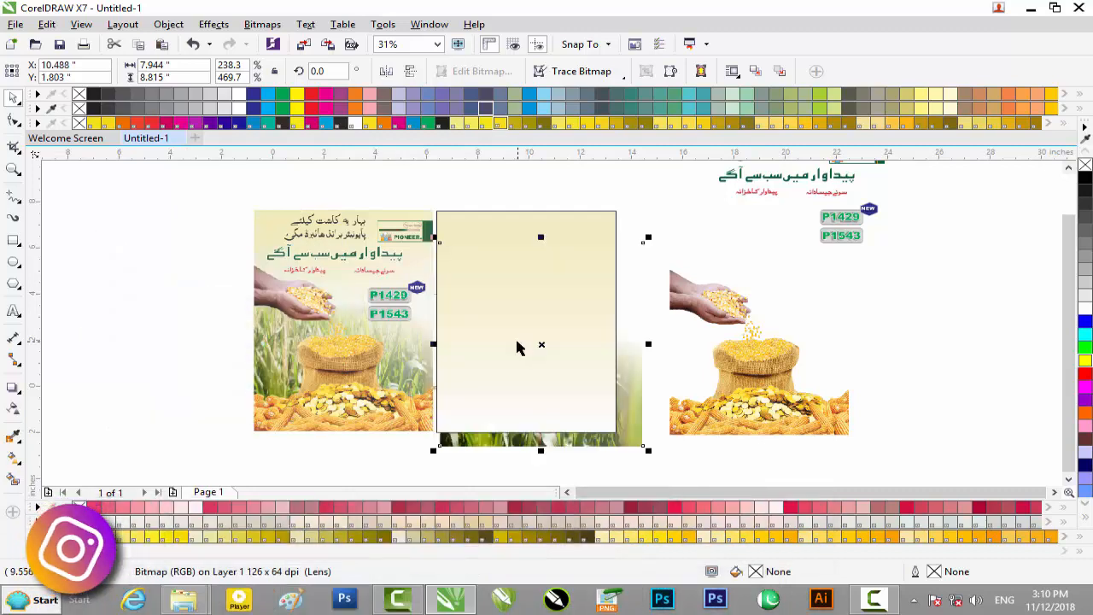
# Step: PowerClip the faded cornfield picture inside the cream gradient rectangle
pyautogui.rightClick(621, 438)
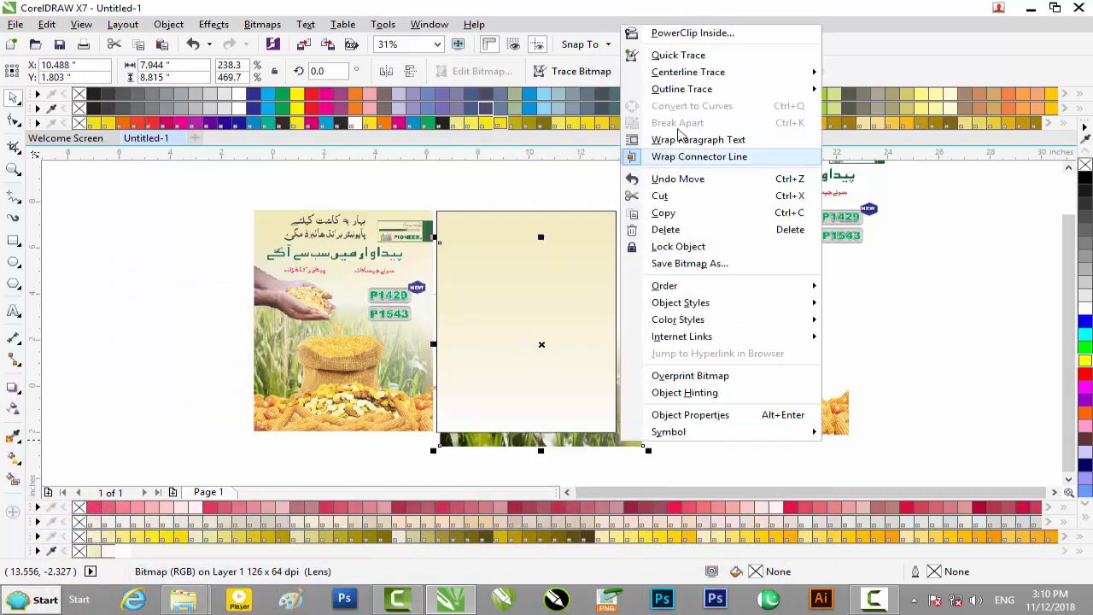
pyautogui.click(702, 37)
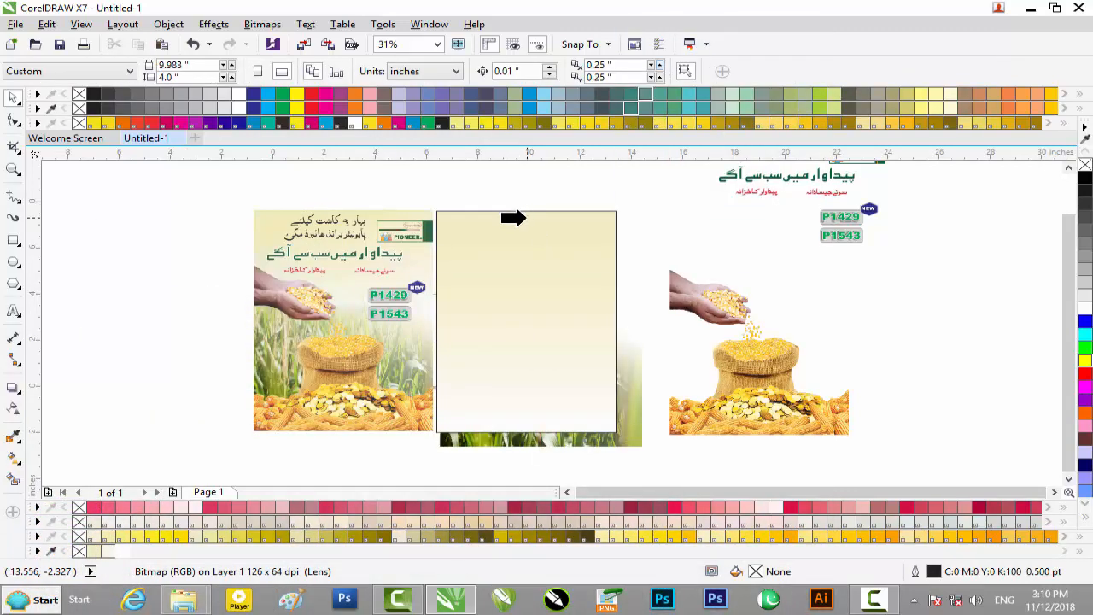
pyautogui.click(522, 219)
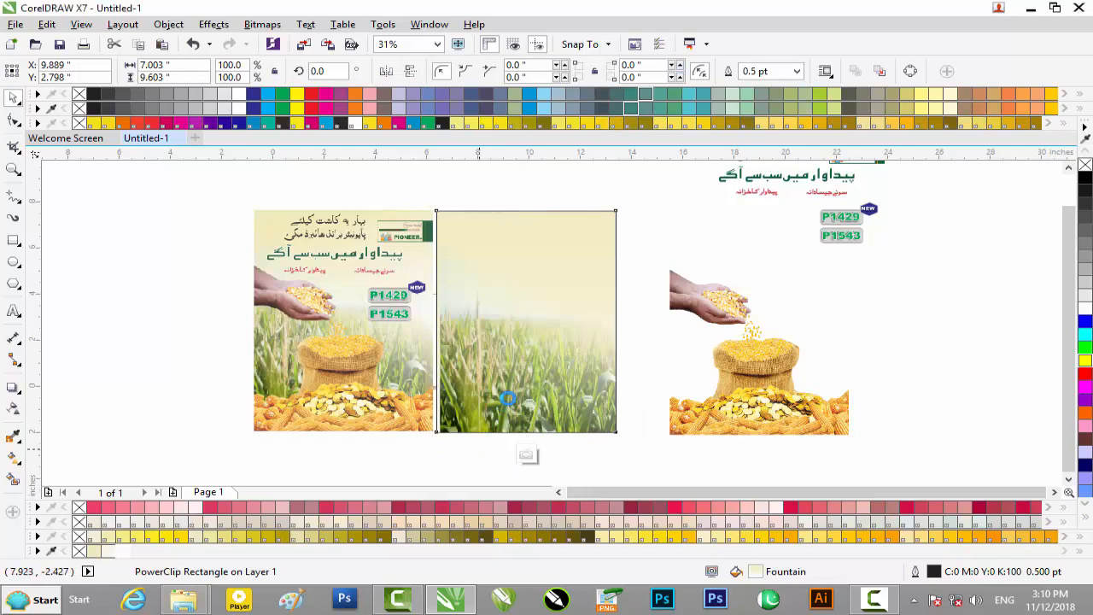
# Step: Edit the PowerClip contents, shift the cornfield picture up and left to X 10.271, Y 2.237 inches, and finish editing
pyautogui.keyDown('ctrl'); pyautogui.click(508, 399); pyautogui.keyUp('ctrl')
pyautogui.click(516, 392)
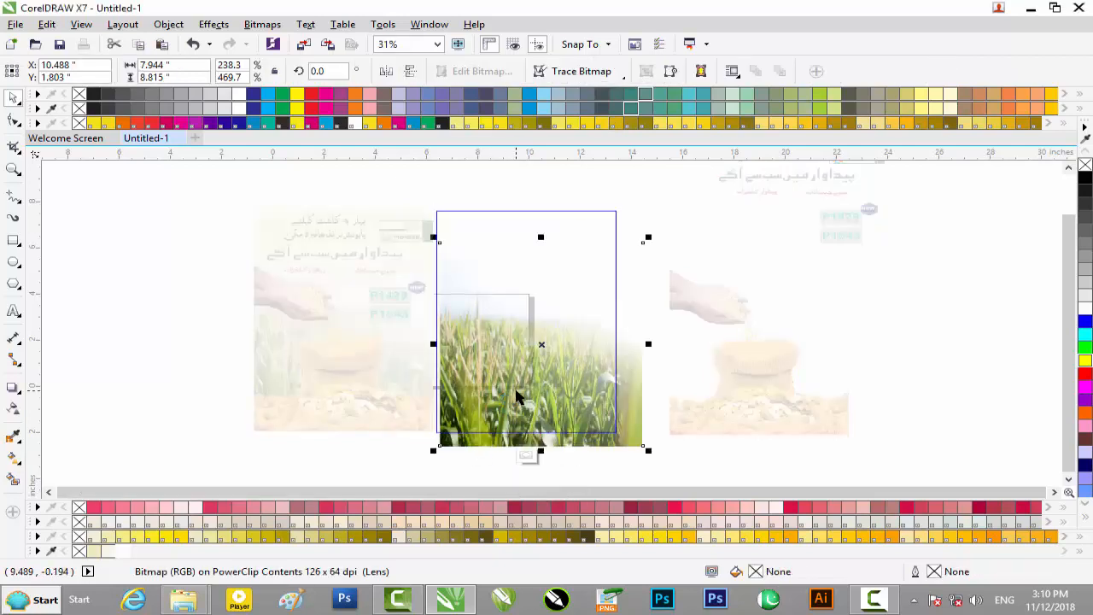
pyautogui.press('Up')
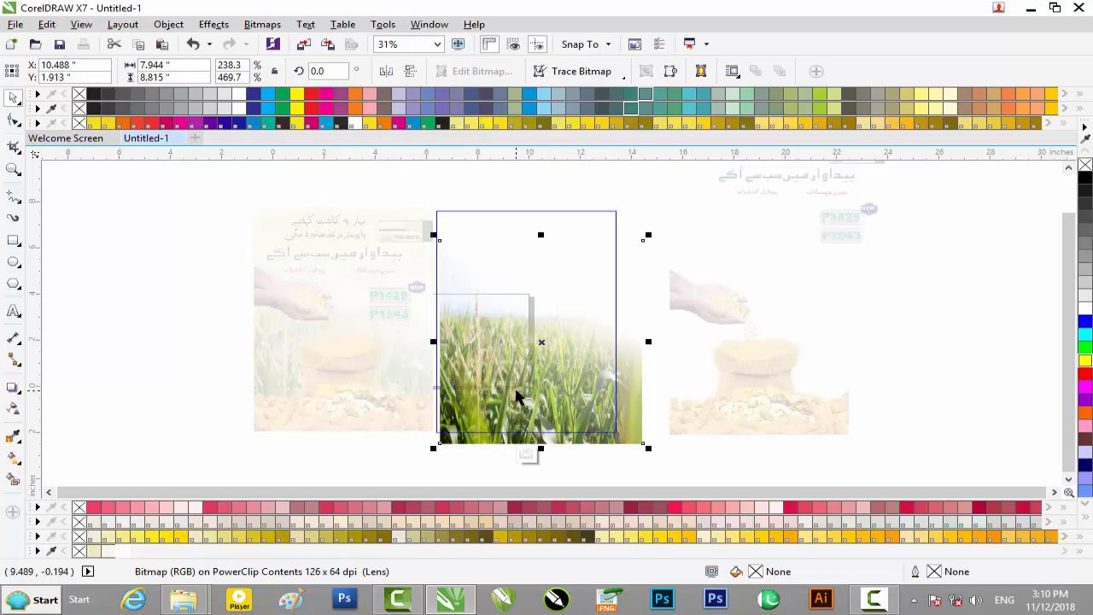
pyautogui.press('Up')
pyautogui.press('Up')
pyautogui.press('Up')
pyautogui.moveTo(501, 398); pyautogui.dragTo(501, 393)
pyautogui.press('Left')
pyautogui.press('Left')
pyautogui.press('Left')
pyautogui.press('Left')
pyautogui.press('Left')
pyautogui.press('Left')
pyautogui.press('Left')
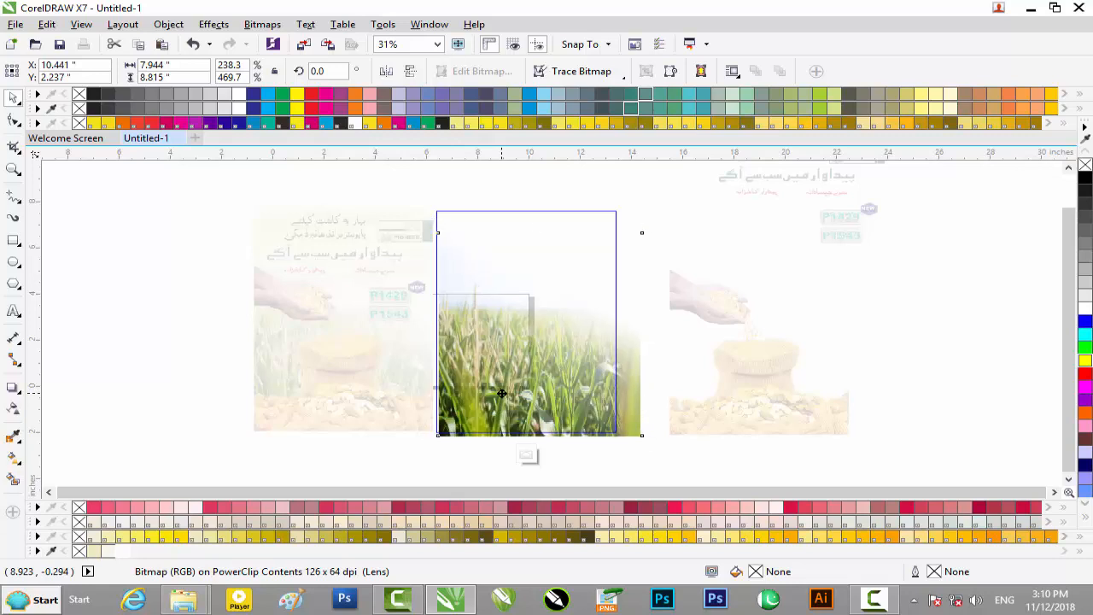
pyautogui.press('Left')
pyautogui.press('Left')
pyautogui.press('Left')
pyautogui.press('Left')
pyautogui.press('Left')
pyautogui.press('Left')
pyautogui.press('Left')
pyautogui.press('Left')
pyautogui.press('Left')
pyautogui.press('Left')
pyautogui.press('Left')
pyautogui.press('Left')
pyautogui.press('Left')
pyautogui.press('Left')
pyautogui.press('Left')
pyautogui.press('Left')
pyautogui.press('Left')
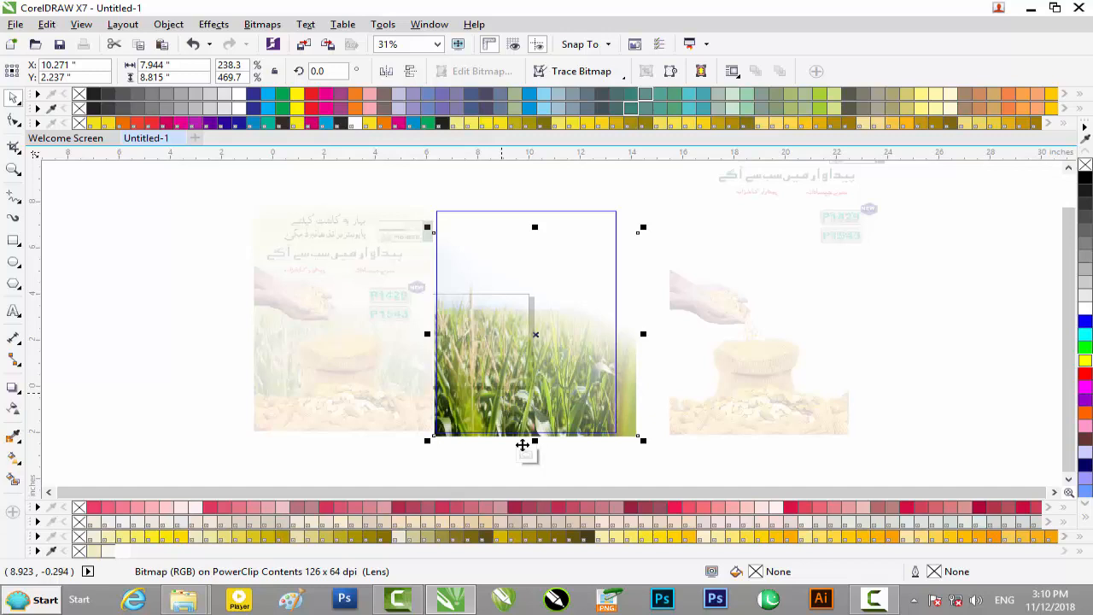
pyautogui.click(526, 455)
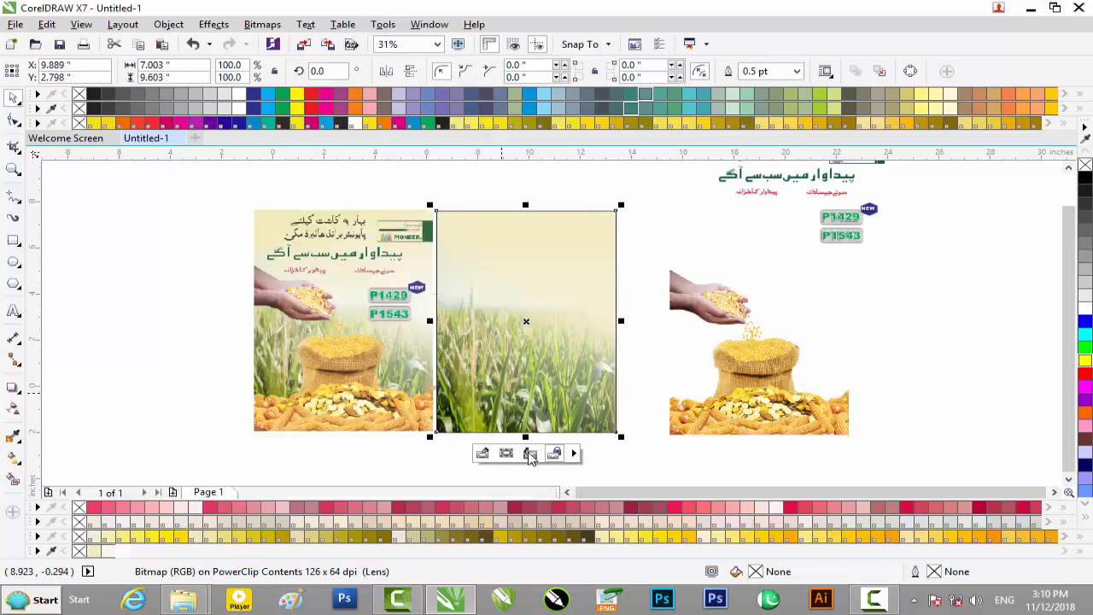
pyautogui.click(393, 476)
# Step: PowerClip the picture of hands, grain sack and maize cobs inside the cornfield rectangle
pyautogui.click(735, 424)
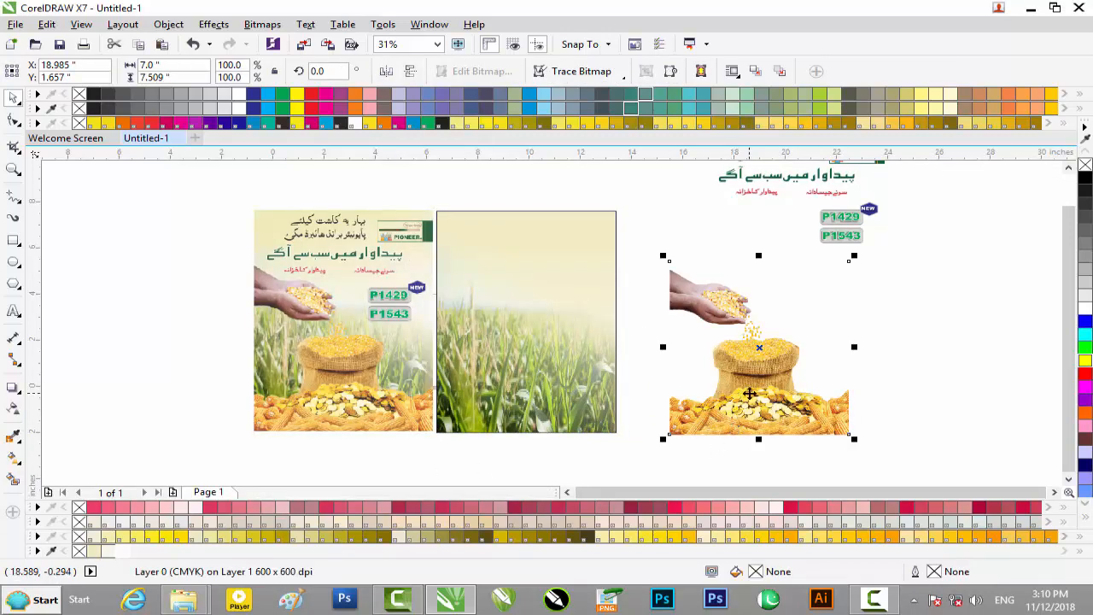
pyautogui.rightClick(750, 393)
pyautogui.click(794, 176)
pyautogui.click(513, 361)
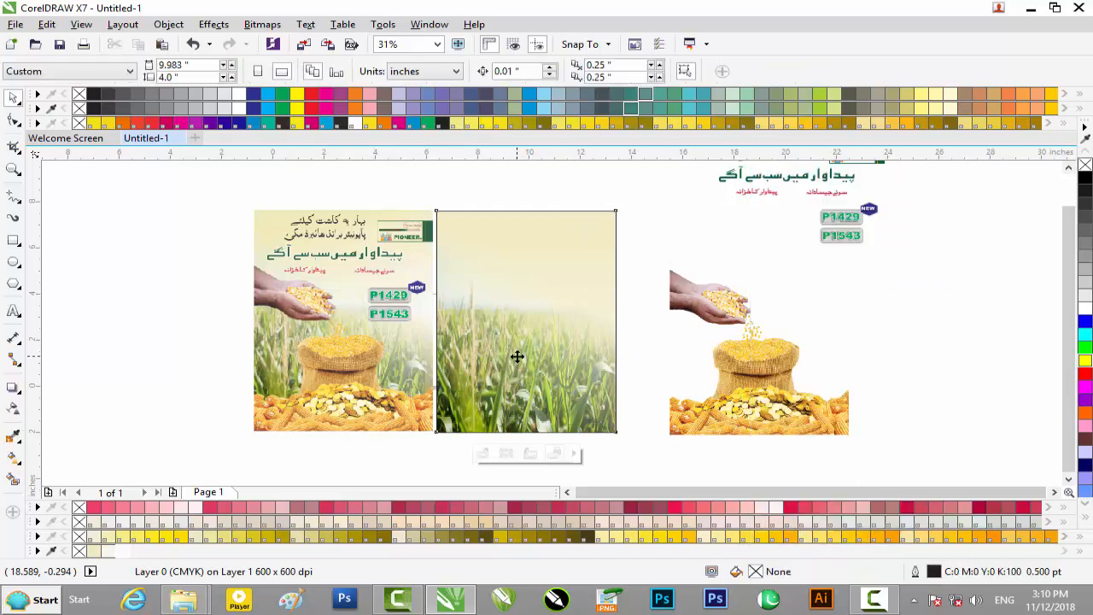
# Step: Edit the PowerClip contents and shift the hands and grain sack picture down to Y 2.148 inches
pyautogui.click(484, 453)
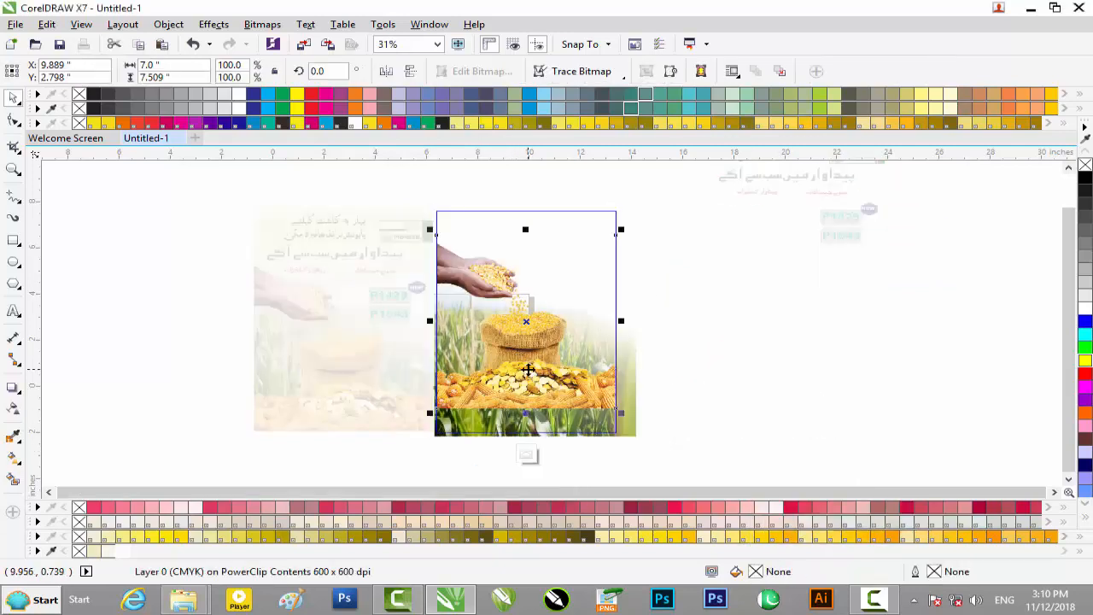
pyautogui.press('Down')
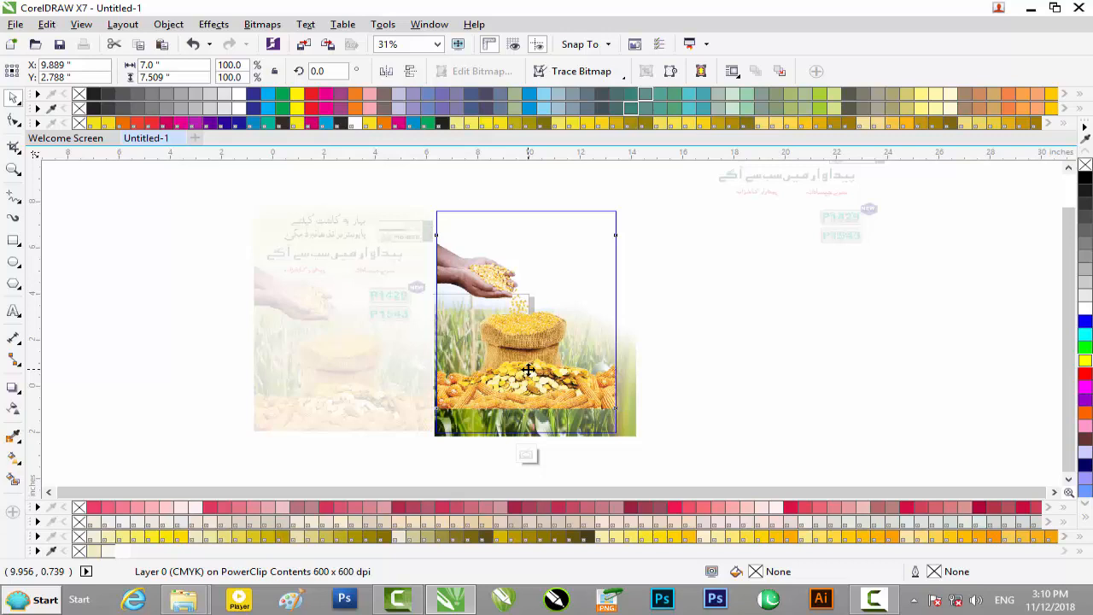
pyautogui.press('Down')
pyautogui.press('Down')
pyautogui.press('Down')
pyautogui.press('Down')
pyautogui.press('Down')
pyautogui.press('Down')
pyautogui.press('Down')
pyautogui.press('Down')
pyautogui.press('Down')
pyautogui.press('Down')
pyautogui.press('Down')
pyautogui.press('Down')
pyautogui.press('Down')
pyautogui.press('Down')
pyautogui.press('Down')
pyautogui.press('Down')
pyautogui.press('Down')
pyautogui.press('Down')
pyautogui.press('Down')
pyautogui.press('Down')
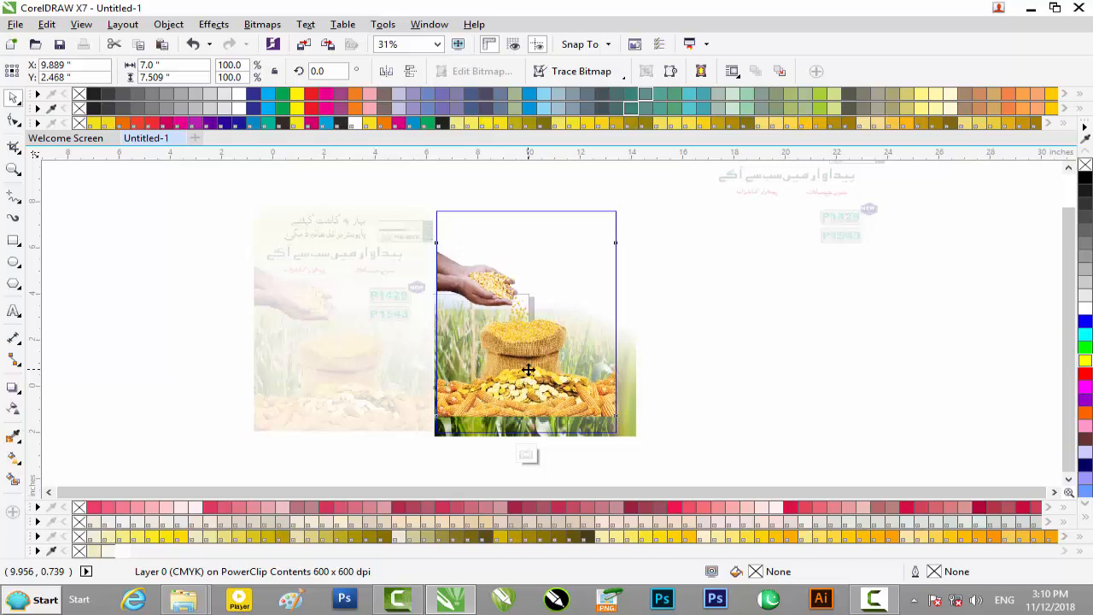
pyautogui.press('Down')
pyautogui.press('Down')
pyautogui.press('Down')
pyautogui.press('Down')
pyautogui.press('Down')
pyautogui.press('Down')
pyautogui.press('Down')
pyautogui.press('Down')
pyautogui.press('Down')
pyautogui.press('Down')
pyautogui.press('Down')
pyautogui.press('Down')
pyautogui.press('Down')
pyautogui.press('Down')
pyautogui.press('Down')
pyautogui.press('Down')
pyautogui.press('Down')
pyautogui.press('Down')
pyautogui.press('Down')
pyautogui.press('Down')
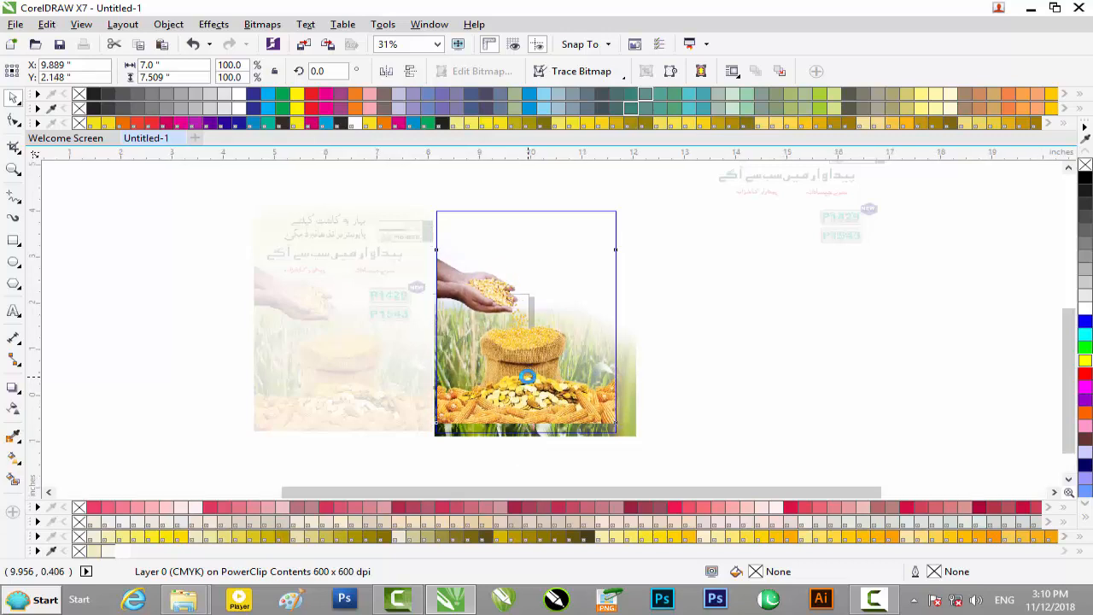
# Step: Align the grain sack picture with the frame's lower edge at X 9.863, Y 1.714 inches and finish editing the PowerClip
pyautogui.scroll(2, 528, 376)
pyautogui.scroll(-1, 528, 377)
pyautogui.moveTo(528, 362); pyautogui.dragTo(527, 384)
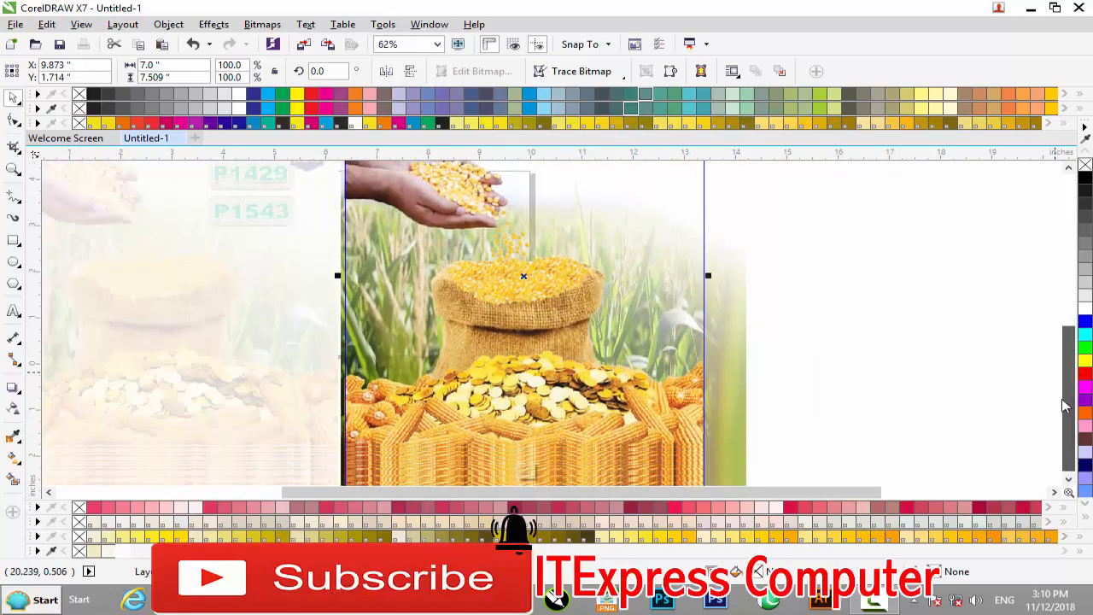
pyautogui.moveTo(1063, 401); pyautogui.dragTo(1064, 403)
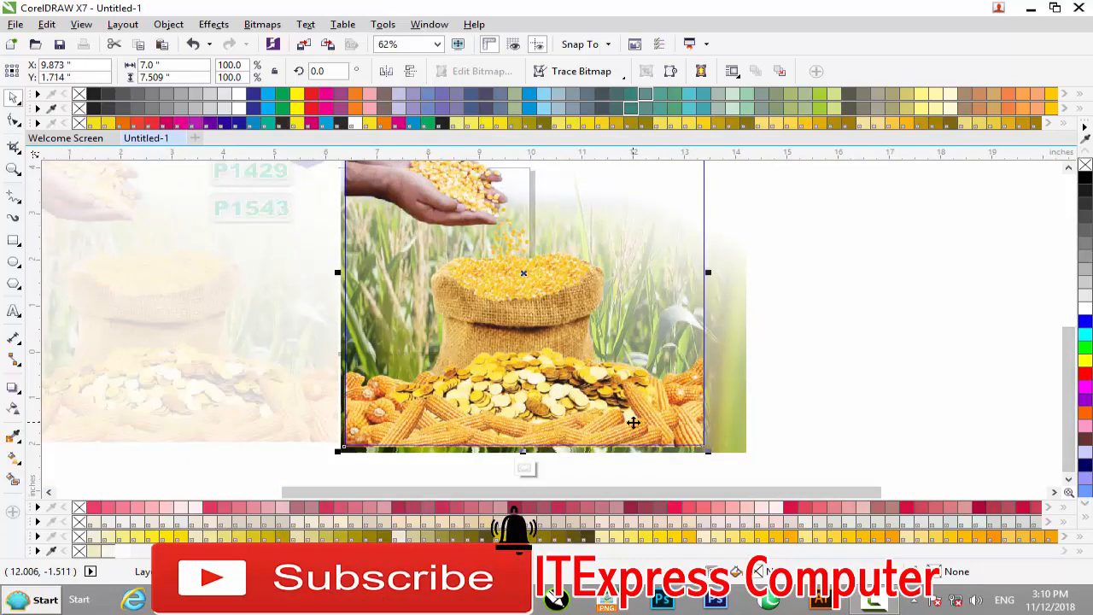
pyautogui.moveTo(630, 419); pyautogui.dragTo(629, 420)
pyautogui.scroll(-1, 520, 304)
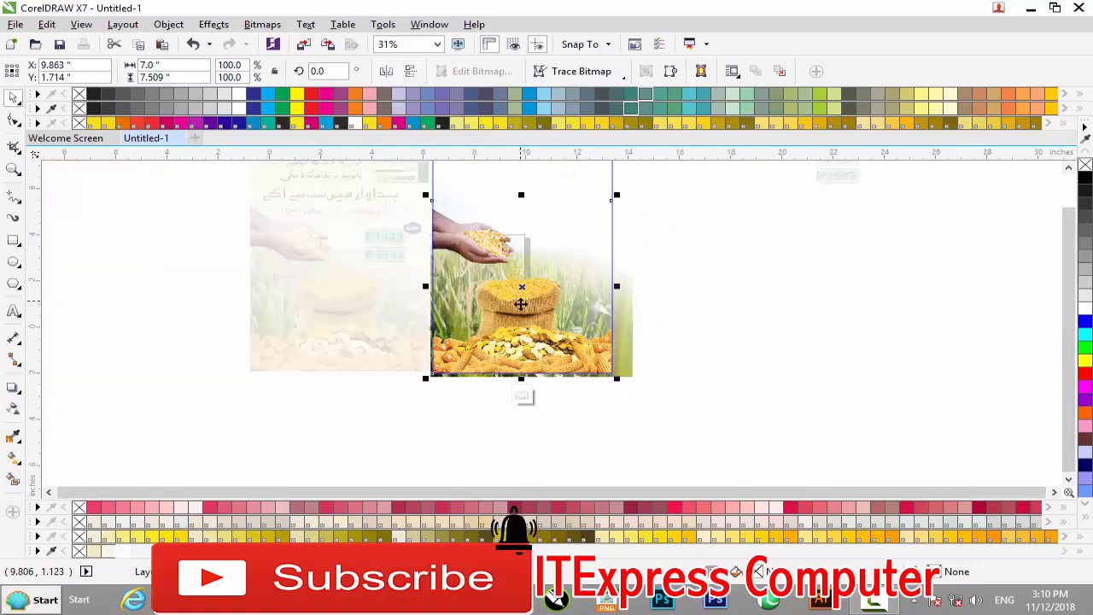
pyautogui.click(523, 398)
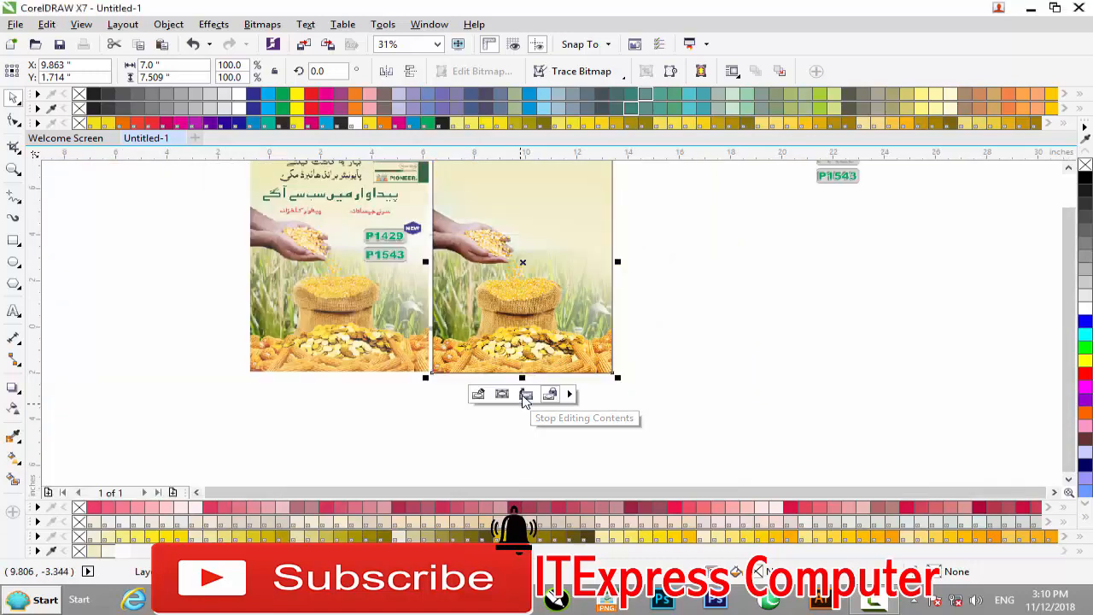
pyautogui.click(775, 341)
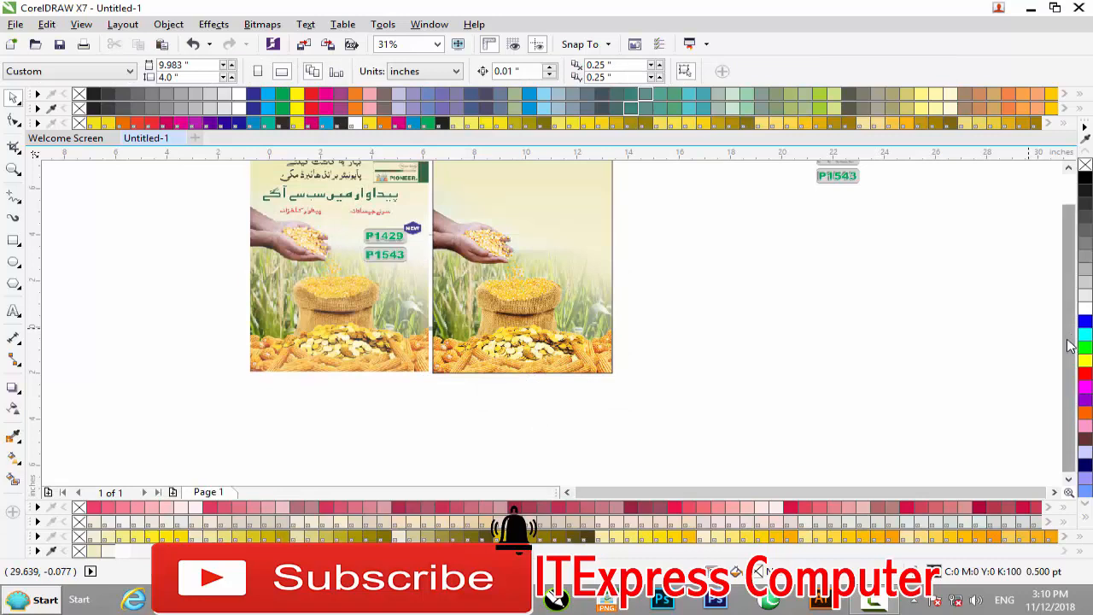
# Step: Move the two-line black Urdu heading onto the new poster's upper left area, at X 8.373, Y 6.851 inches
pyautogui.scroll(2, 1070, 346)
pyautogui.moveTo(692, 184); pyautogui.dragTo(841, 237)
pyautogui.moveTo(773, 209); pyautogui.dragTo(479, 295)
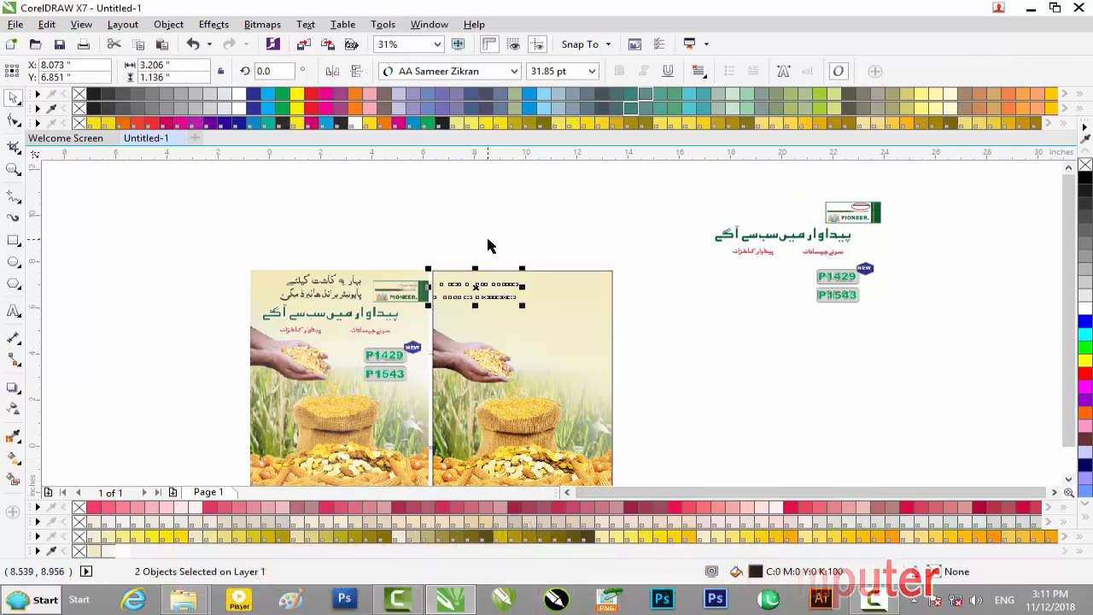
pyautogui.scroll(2, 498, 289)
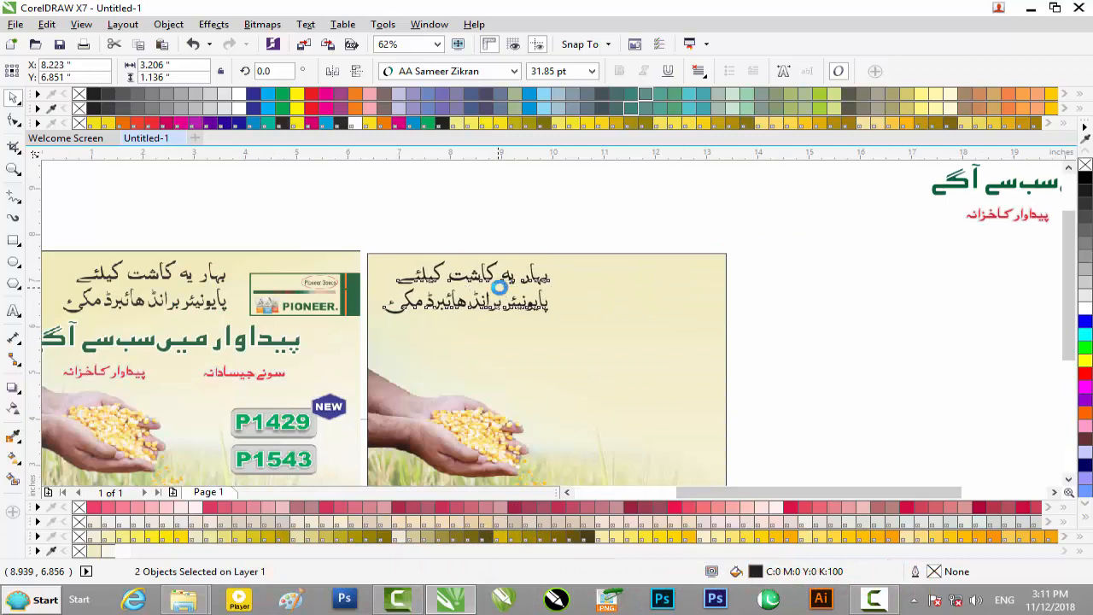
pyautogui.scroll(-2, 872, 286)
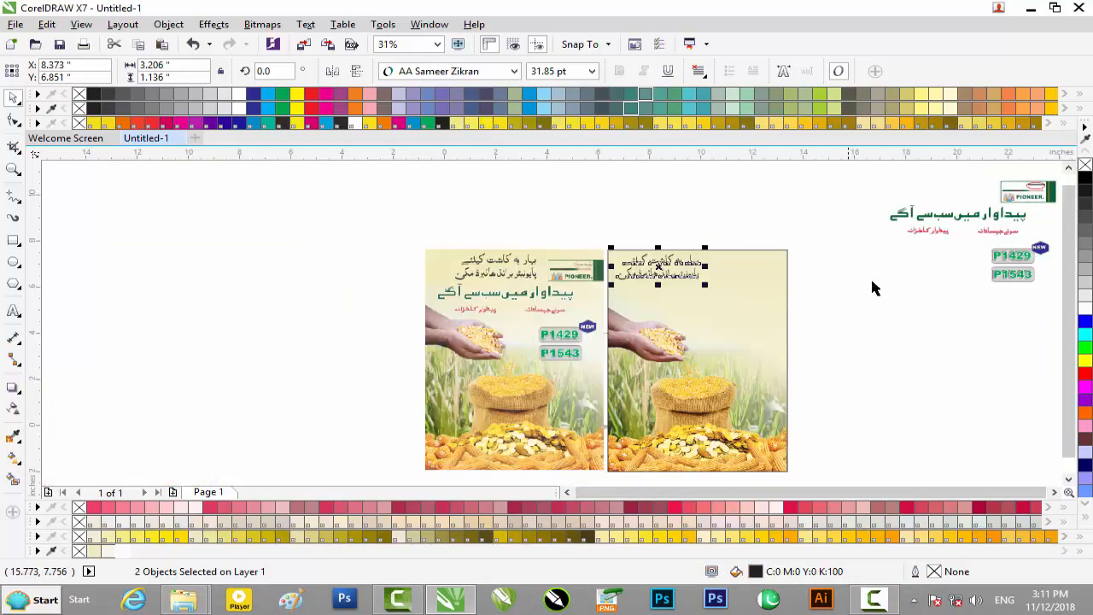
# Step: Move the Pioneer logo into the new poster's upper right corner, at X 12.123, Y 6.971 inches
pyautogui.click(1055, 493)
pyautogui.click(1055, 493)
pyautogui.scroll(1, 908, 269)
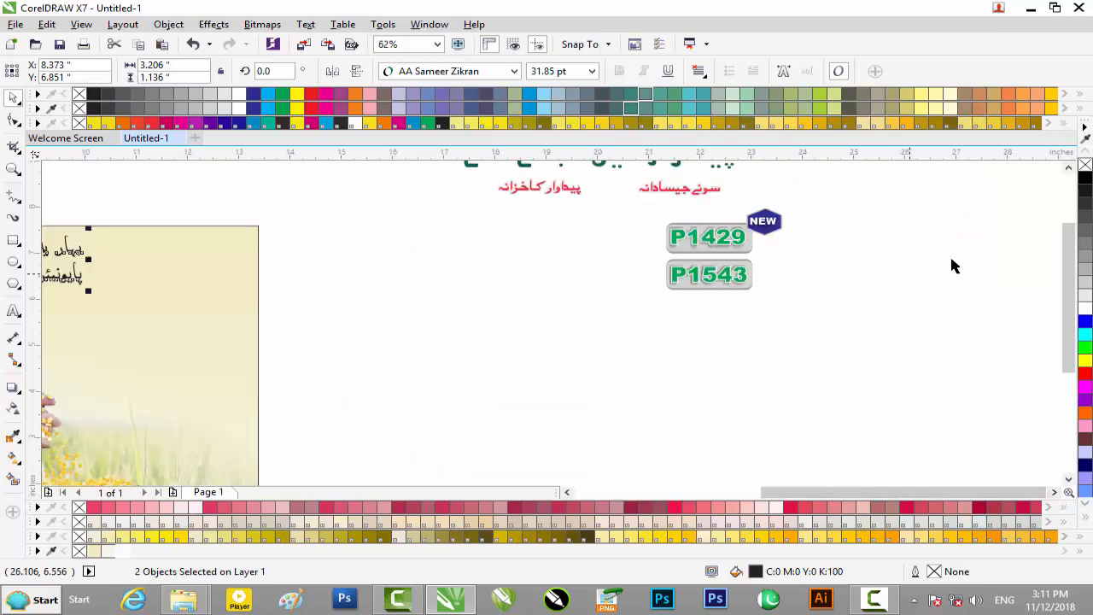
pyautogui.click(1068, 169)
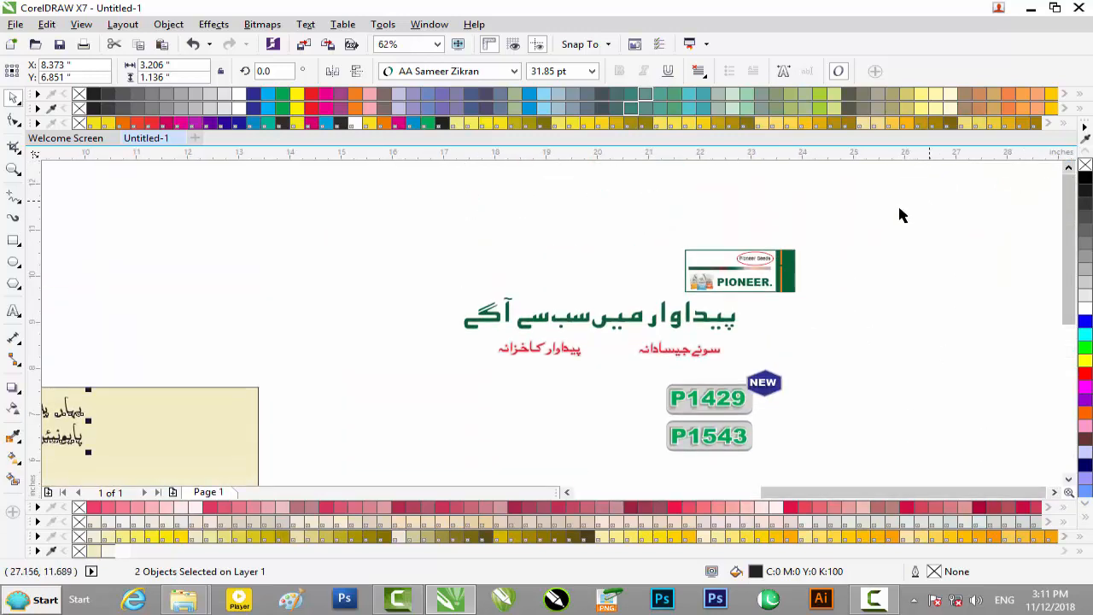
pyautogui.moveTo(836, 244); pyautogui.dragTo(194, 414)
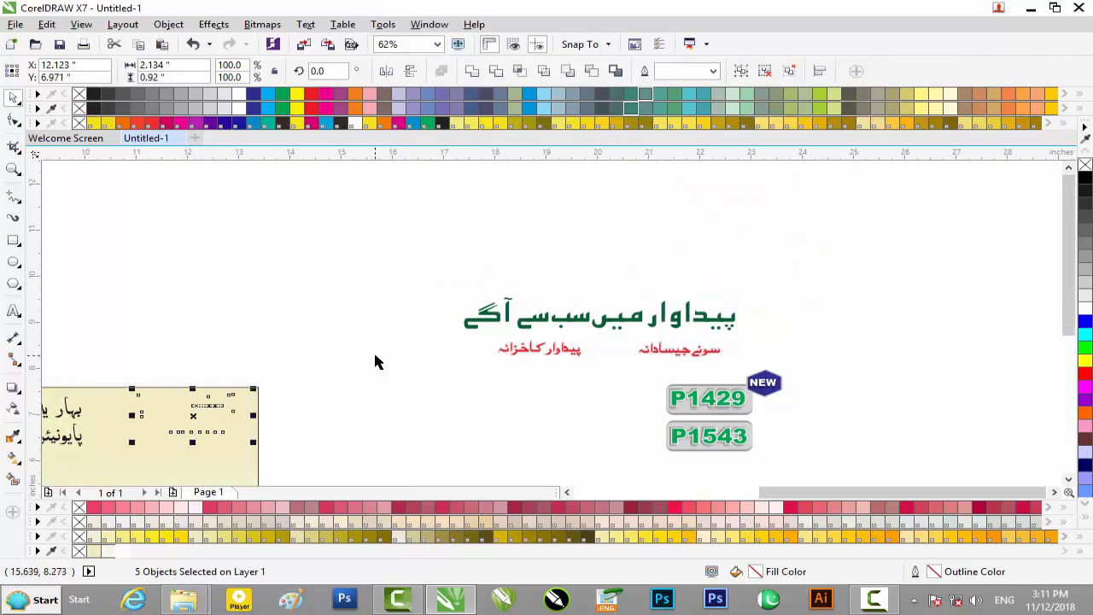
# Step: Move the green Urdu slogan and its two red captions onto the poster below the logo and nudge them slightly up
pyautogui.moveTo(776, 292); pyautogui.dragTo(439, 371)
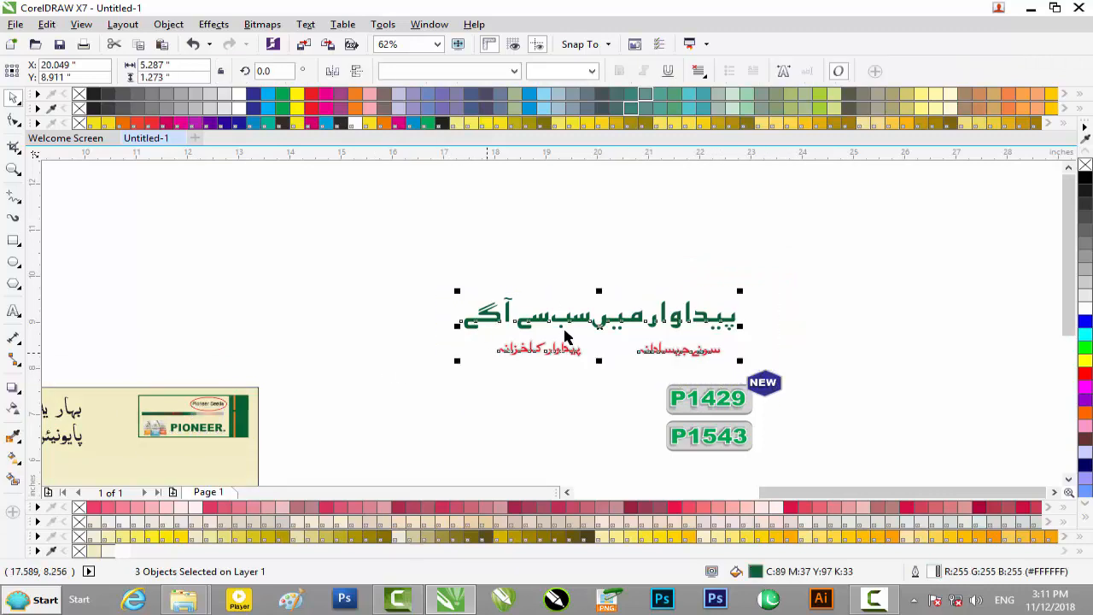
pyautogui.moveTo(564, 324); pyautogui.dragTo(108, 419)
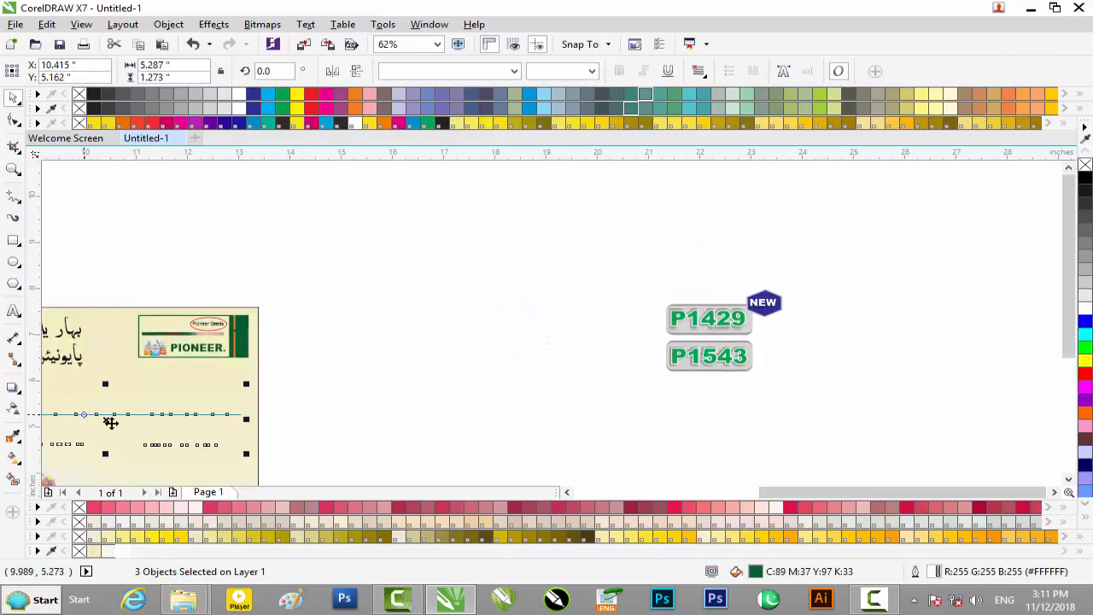
pyautogui.moveTo(793, 491); pyautogui.dragTo(656, 491)
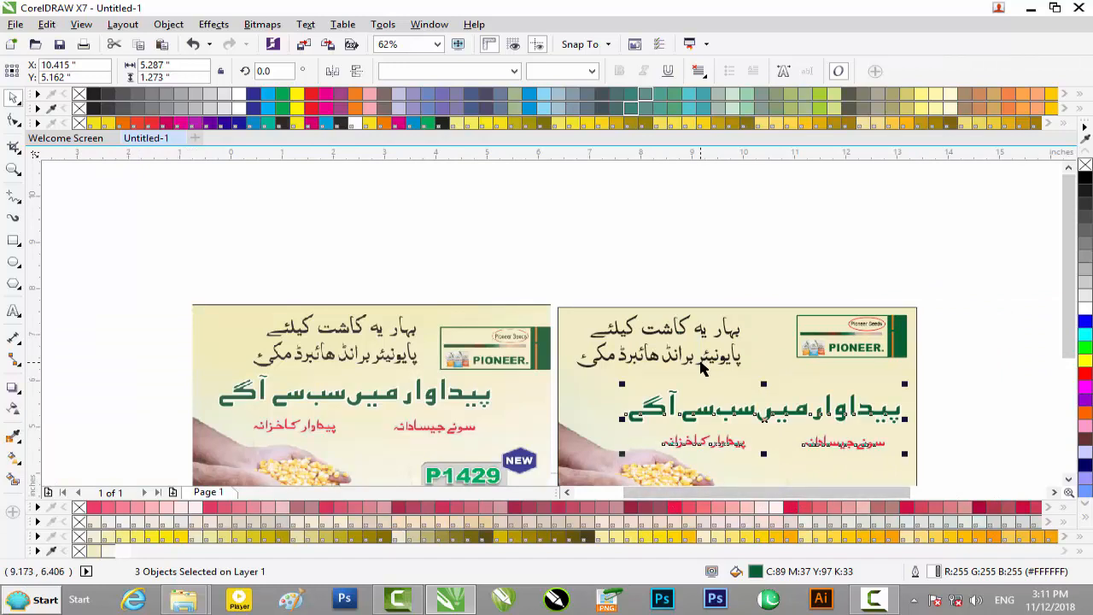
pyautogui.press('Up')
pyautogui.press('Up')
pyautogui.press('Up')
pyautogui.press('Up')
pyautogui.press('Up')
pyautogui.press('Up')
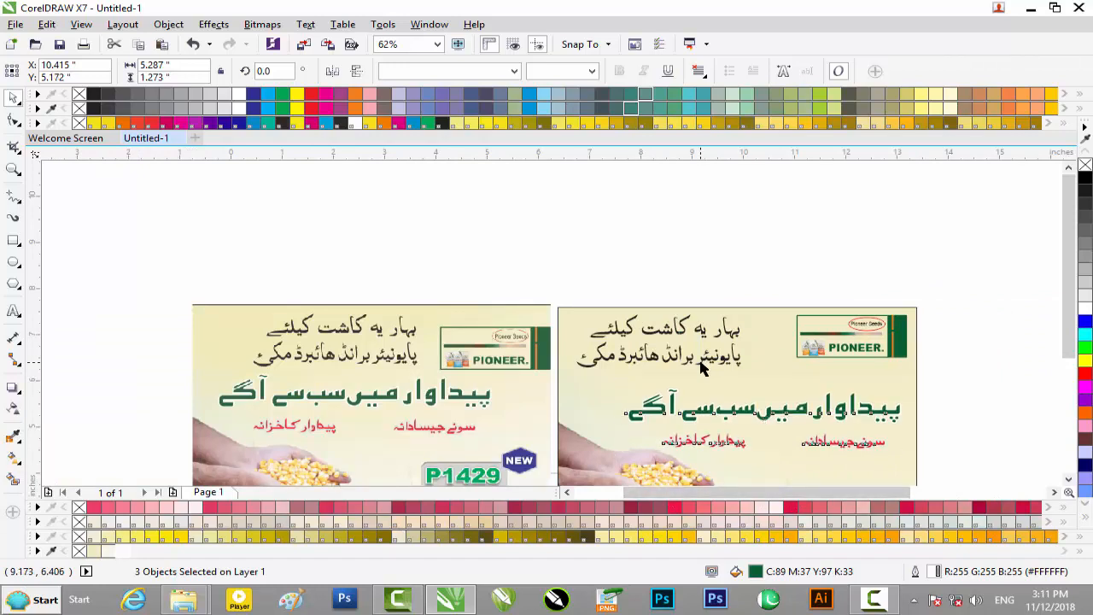
# Step: Lower the Pioneer logo on the new poster to Y 6.621 inches
pyautogui.moveTo(946, 304); pyautogui.dragTo(788, 380)
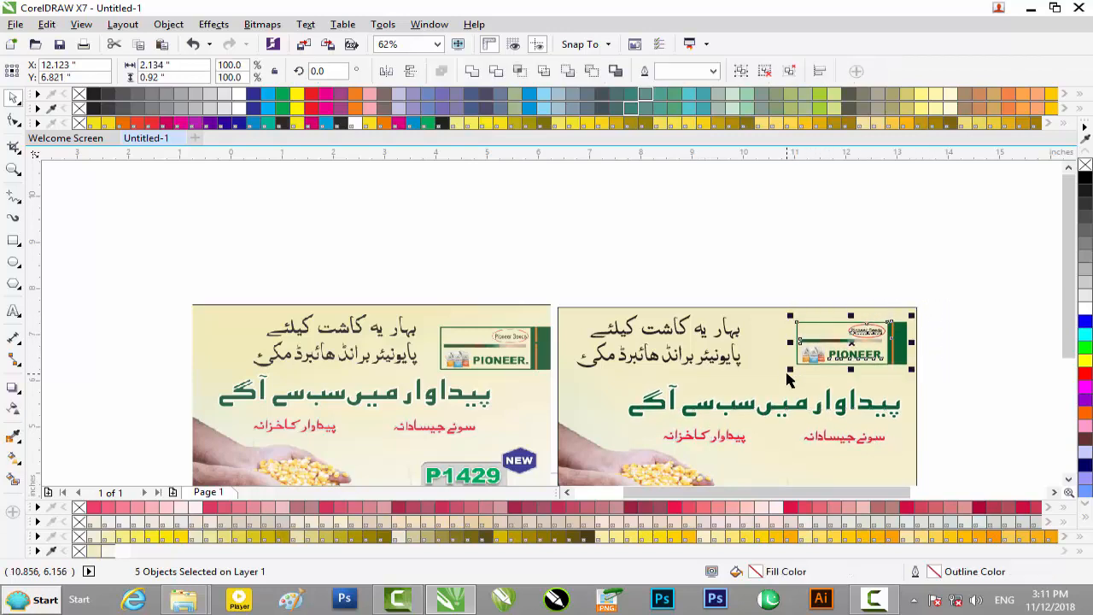
pyautogui.press('Down')
pyautogui.press('Down')
pyautogui.press('Down')
pyautogui.press('Down')
pyautogui.press('Down')
pyautogui.press('Down')
pyautogui.press('Down')
pyautogui.press('Down')
pyautogui.press('Down')
pyautogui.press('Down')
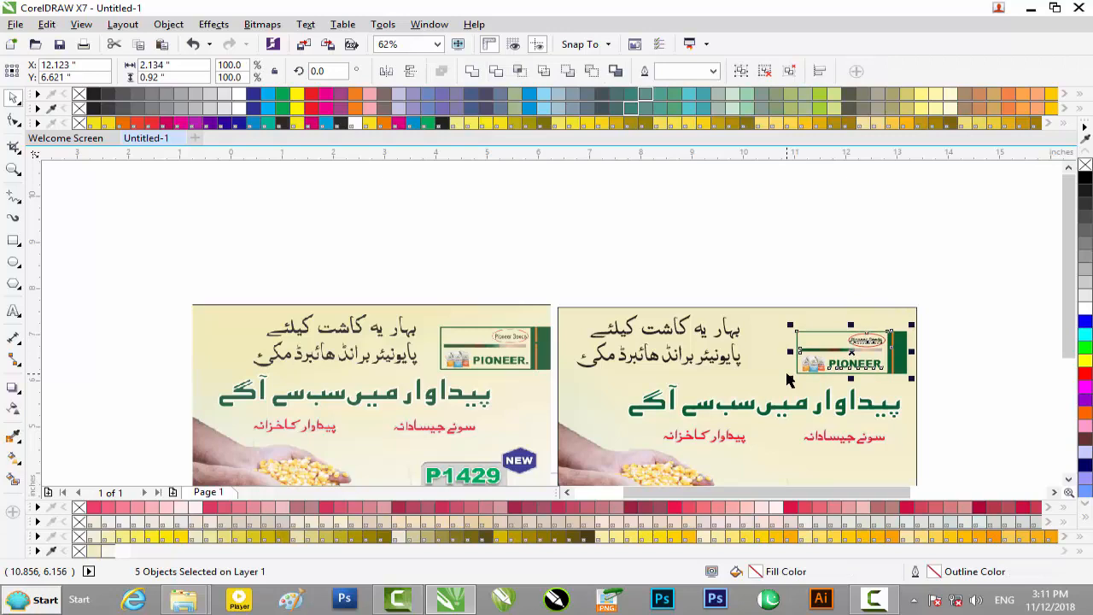
pyautogui.click(963, 407)
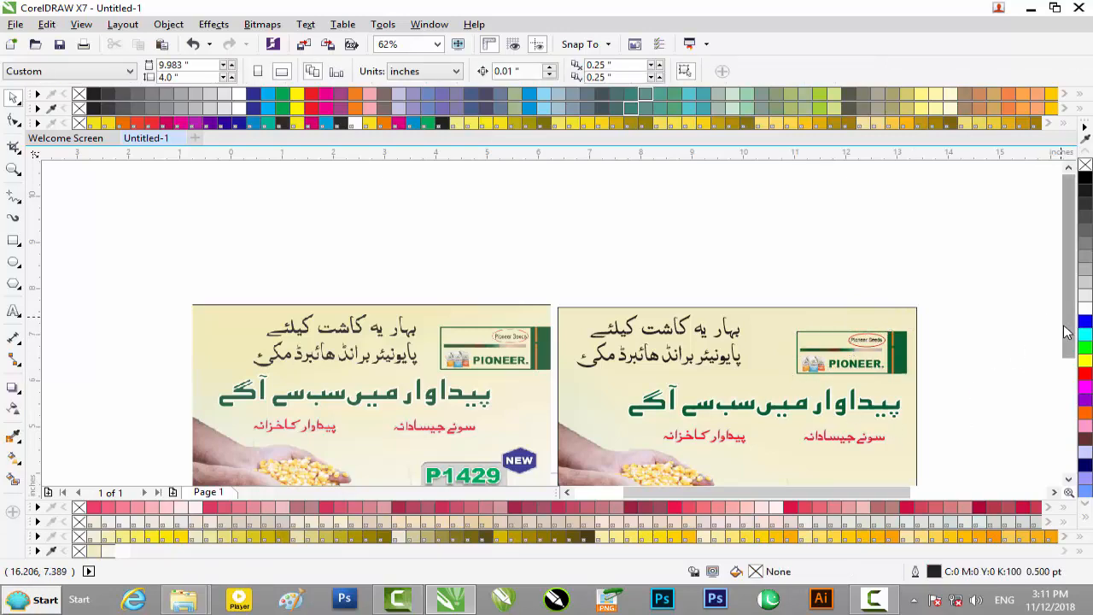
# Step: Move the P1429 and P1543 labels with the NEW badge below the right red caption, at X 11.937, Y 3.436 inches
pyautogui.moveTo(1069, 332); pyautogui.dragTo(1070, 385)
pyautogui.moveTo(843, 492); pyautogui.dragTo(975, 474)
pyautogui.moveTo(1075, 271); pyautogui.dragTo(1076, 218)
pyautogui.moveTo(1013, 183); pyautogui.dragTo(793, 317)
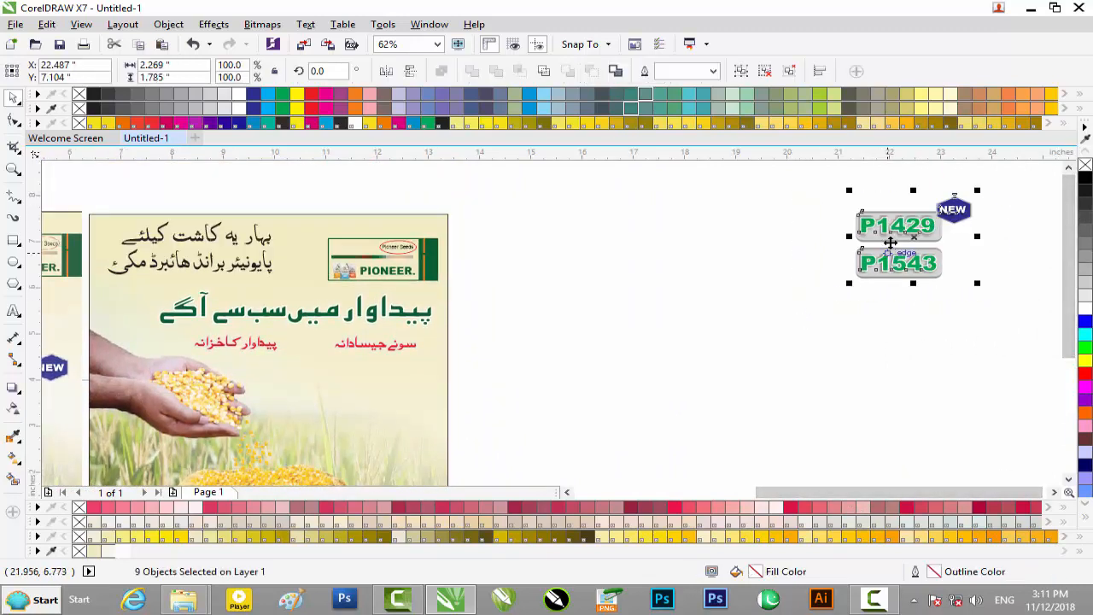
pyautogui.moveTo(880, 237); pyautogui.dragTo(345, 401)
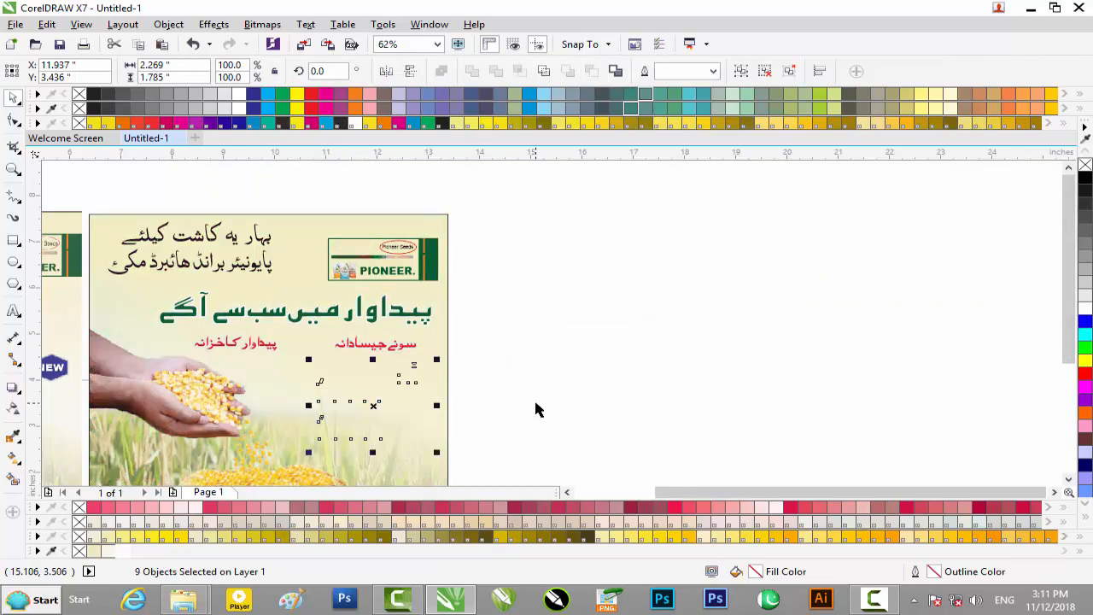
pyautogui.click(525, 403)
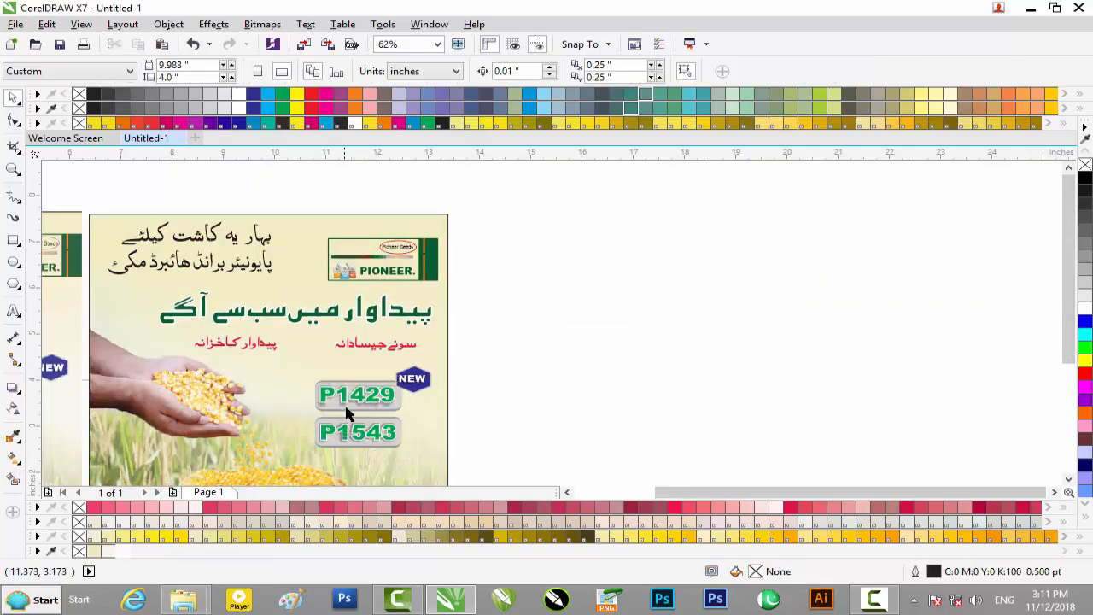
# Step: Draw a six-sided polygon about 0.76 by 0.83 inches in the empty area beside the NEW badge
pyautogui.scroll(1, 347, 405)
pyautogui.scroll(1, 346, 376)
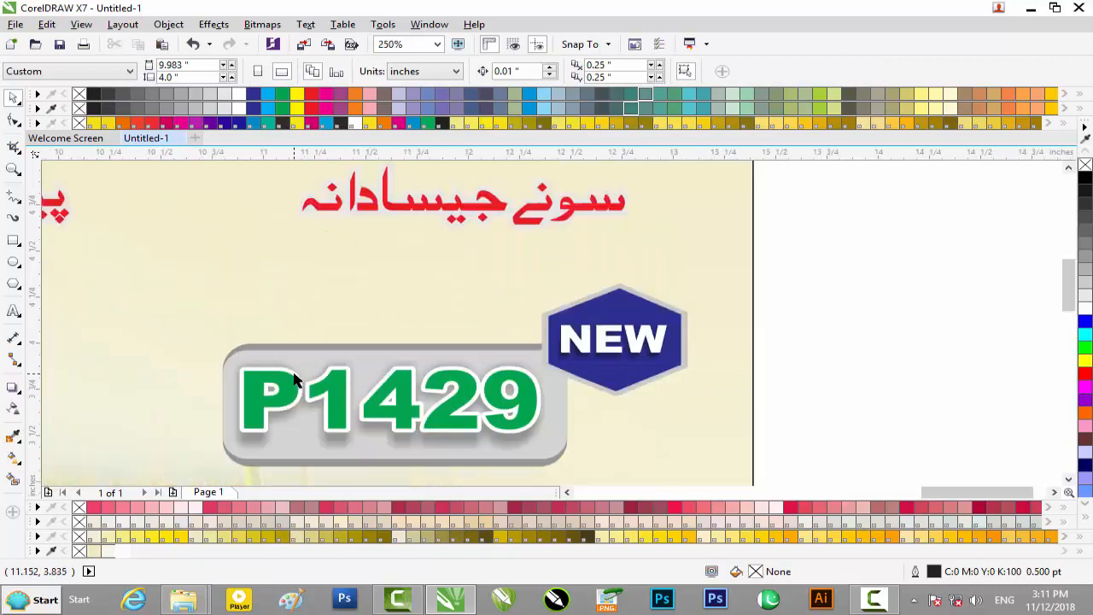
pyautogui.scroll(-1, 294, 378)
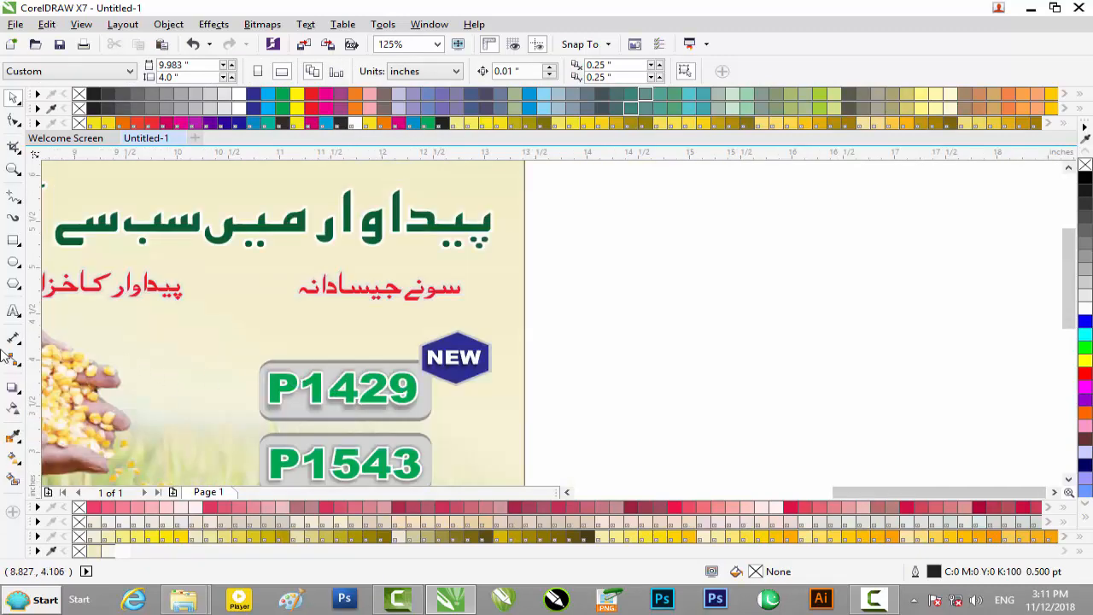
pyautogui.click(14, 284)
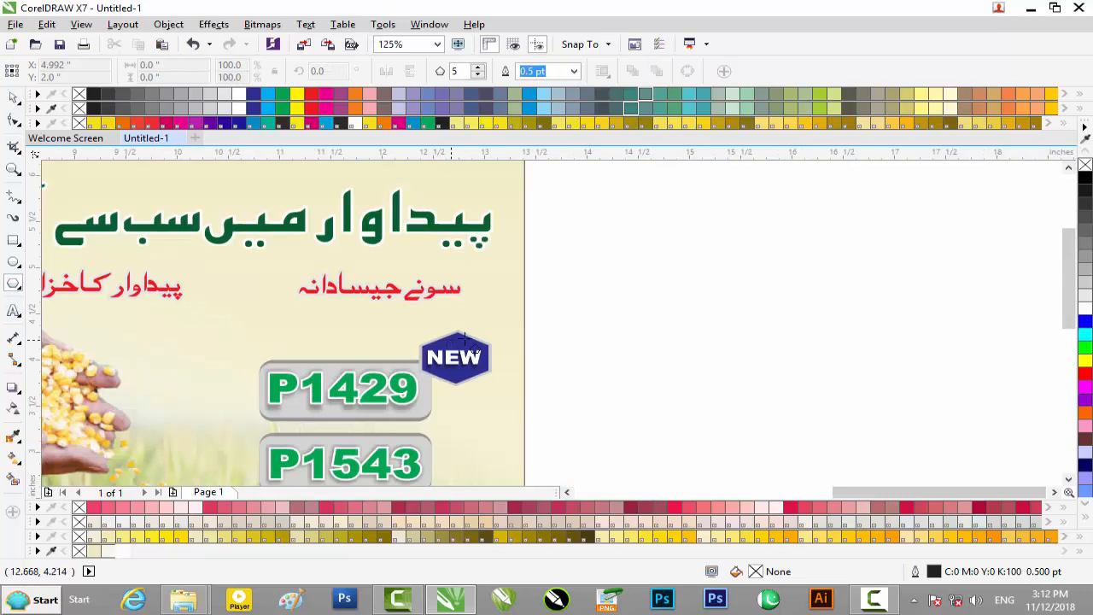
pyautogui.moveTo(576, 289); pyautogui.dragTo(665, 367)
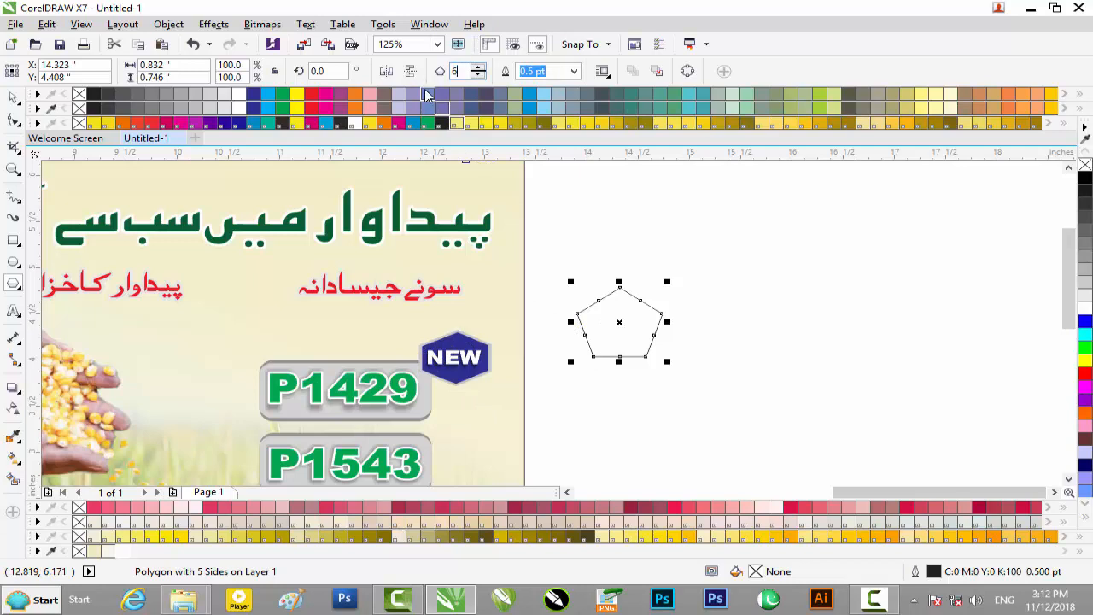
pyautogui.click(12, 100)
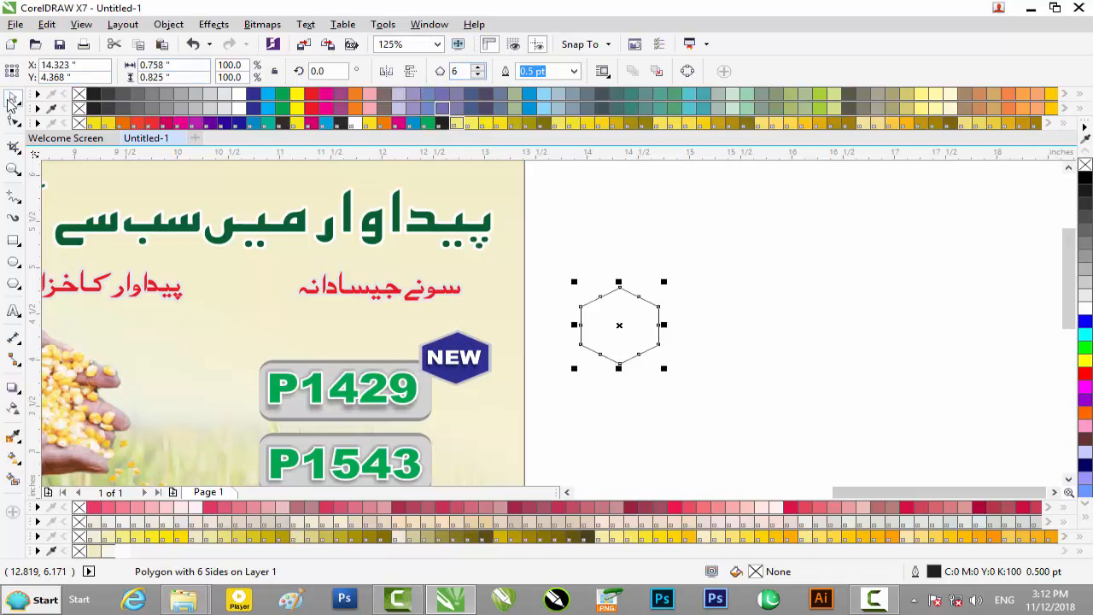
pyautogui.click(757, 315)
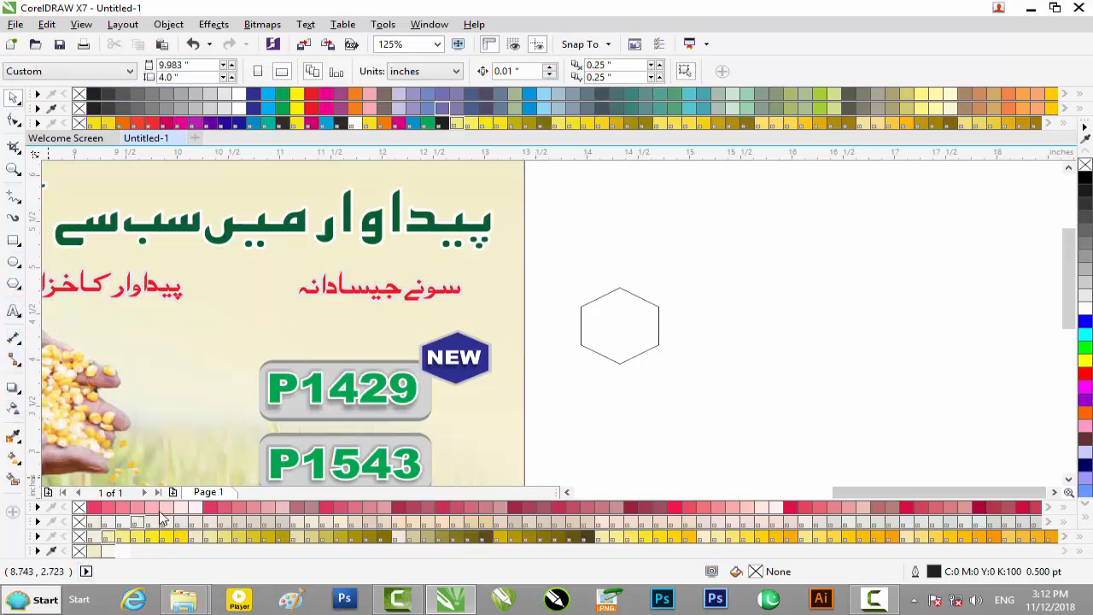
# Step: Fill the hexagon with blue (R0 G0 B255), leaving the document defaults as they are
pyautogui.click(1085, 323)
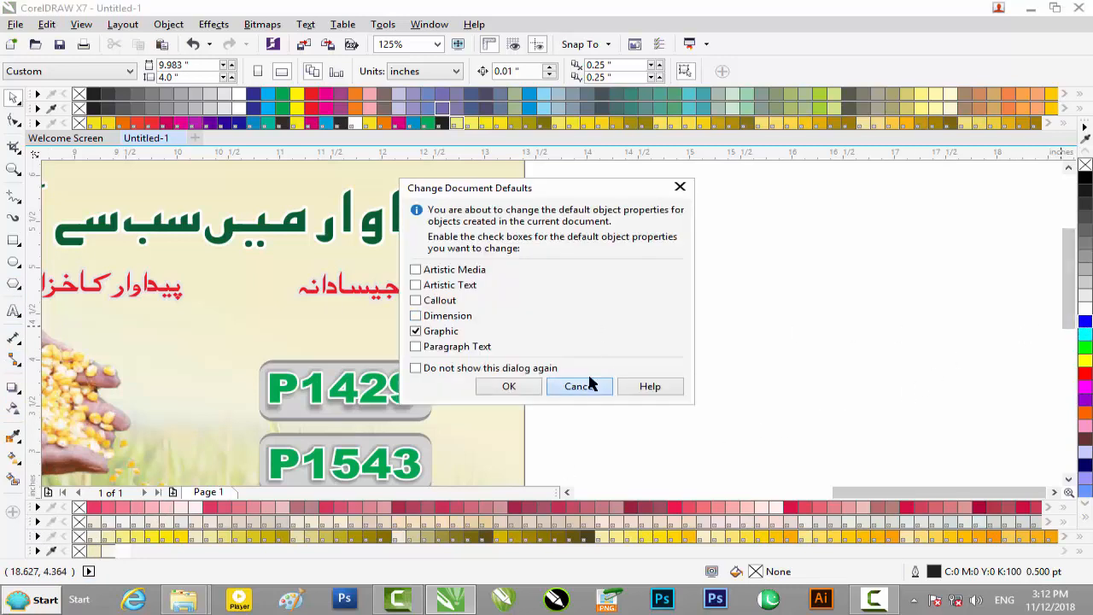
pyautogui.click(590, 386)
pyautogui.click(666, 340)
pyautogui.click(1085, 323)
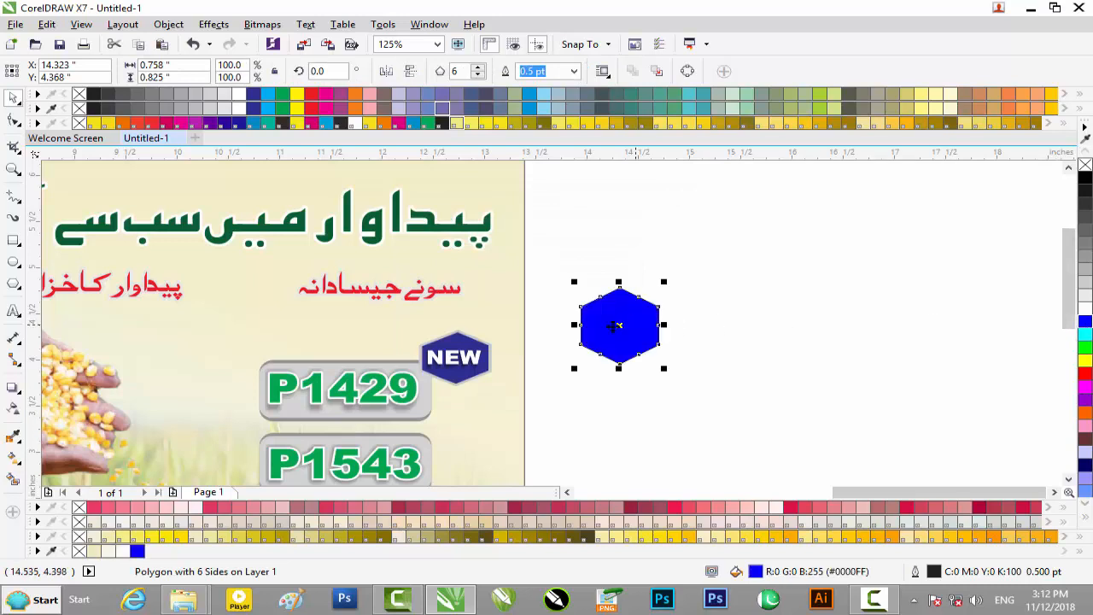
# Step: Set the hexagon's outline colour to the light grey (C20 M16 Y16 K0) sampled from the NEW badge's border
pyautogui.scroll(4, 610, 328)
pyautogui.scroll(-3, 610, 328)
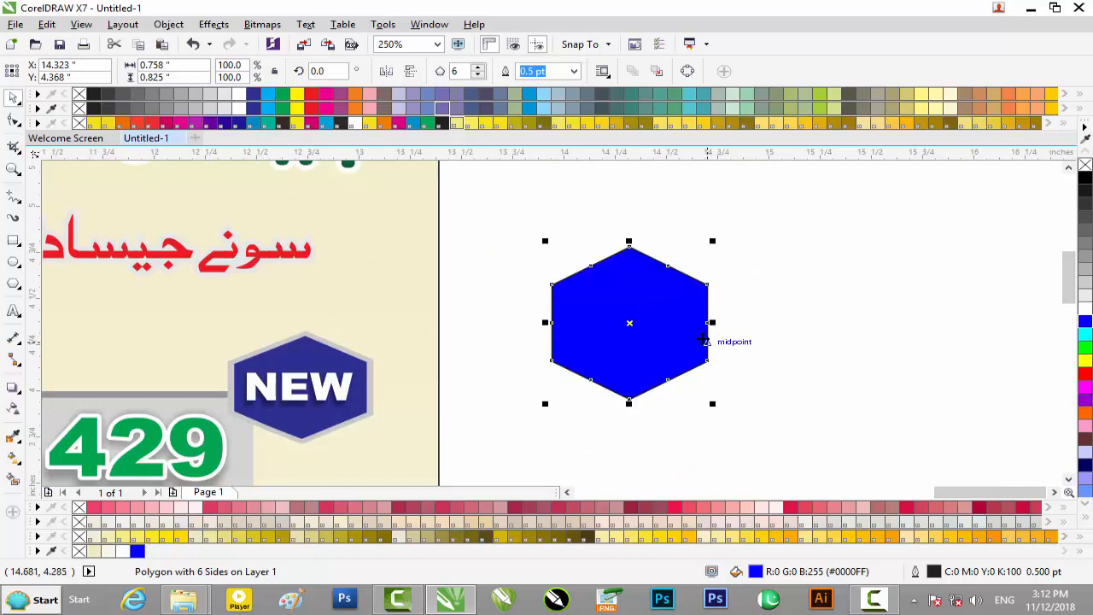
pyautogui.press('F12')
pyautogui.moveTo(531, 142); pyautogui.dragTo(705, 166)
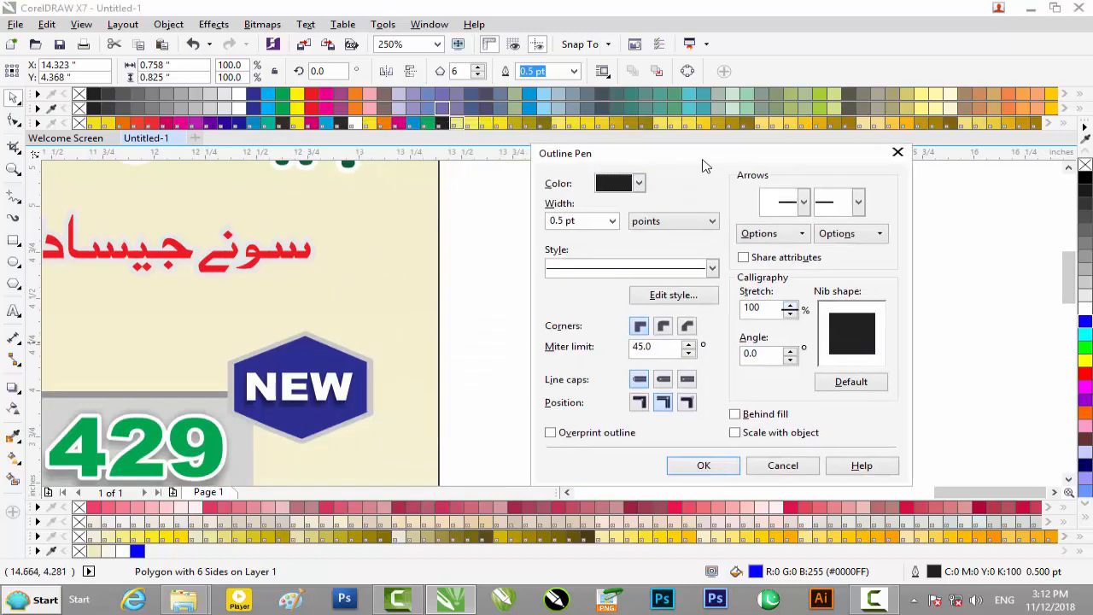
pyautogui.click(640, 184)
pyautogui.click(606, 303)
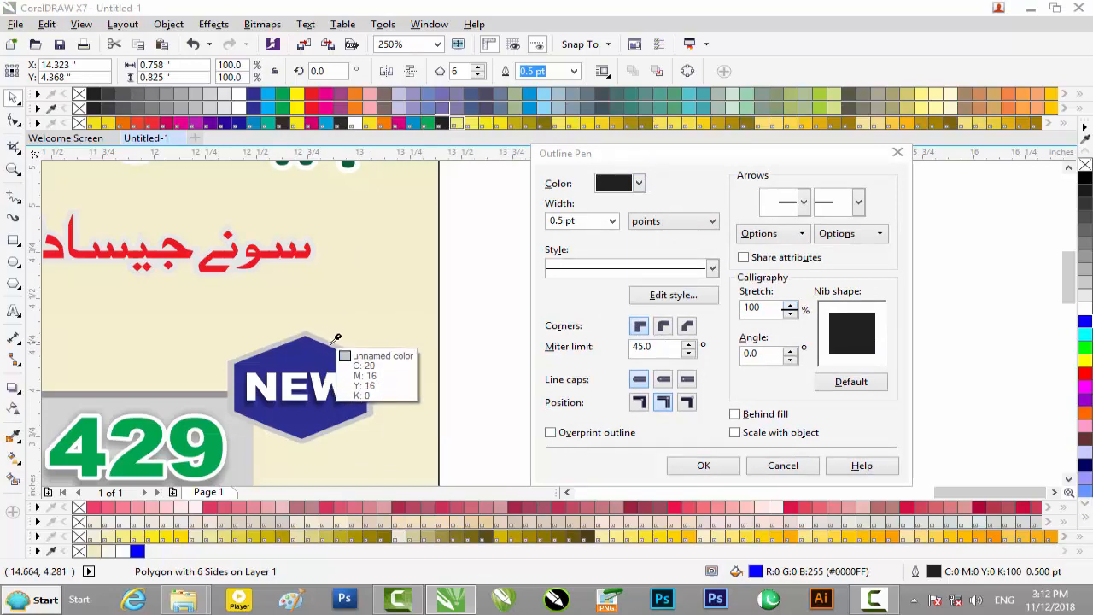
pyautogui.click(335, 339)
# Step: Give the hexagon a 4.0 pt outline with rounded corners and round line caps, placed behind the fill
pyautogui.click(612, 221)
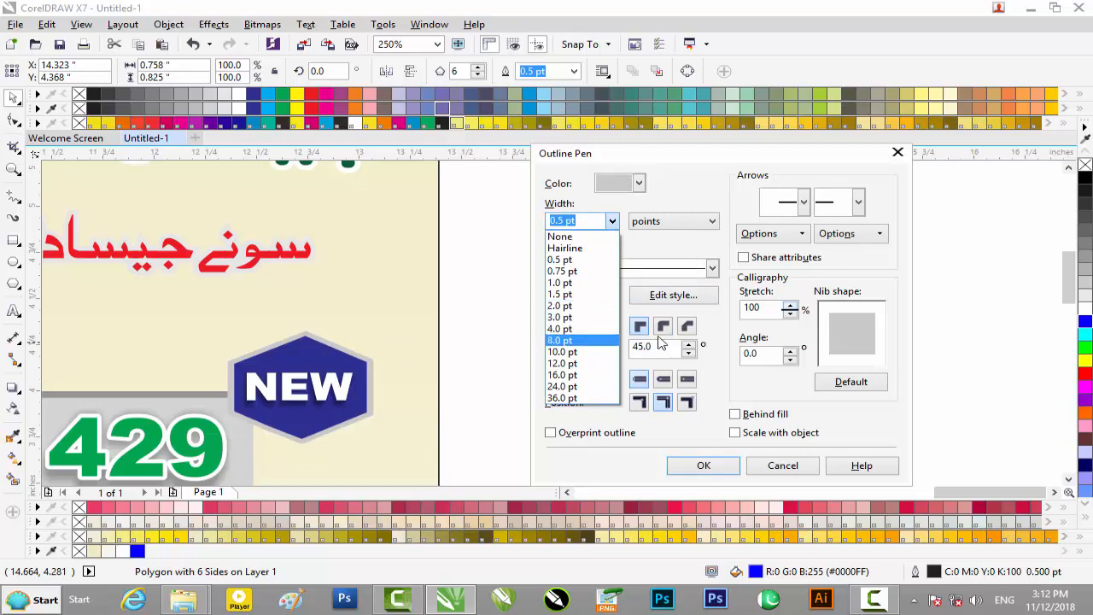
pyautogui.click(593, 326)
pyautogui.click(664, 327)
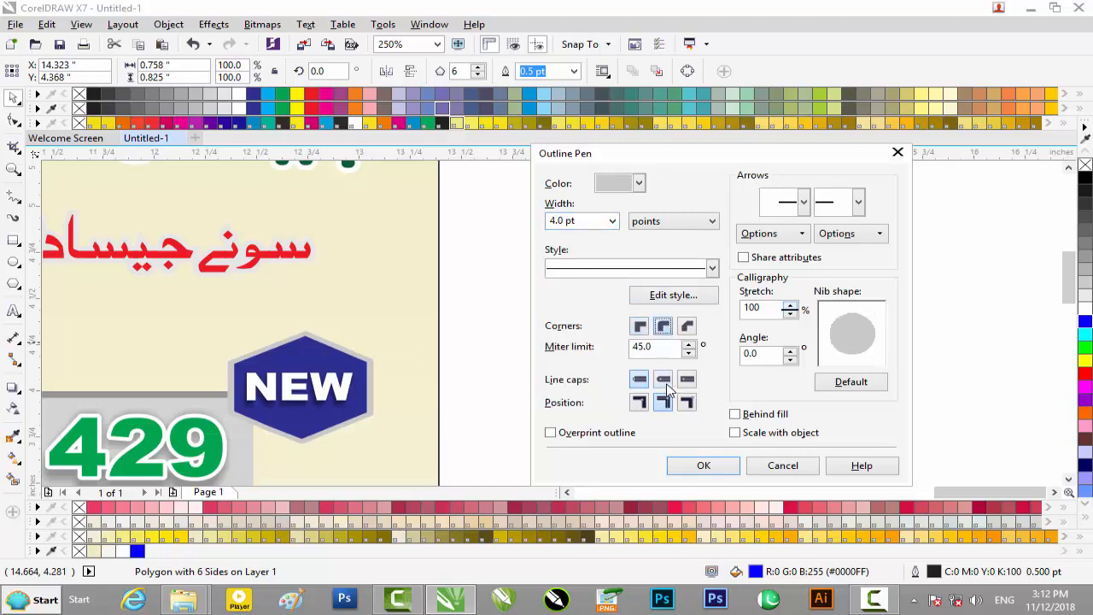
pyautogui.click(765, 417)
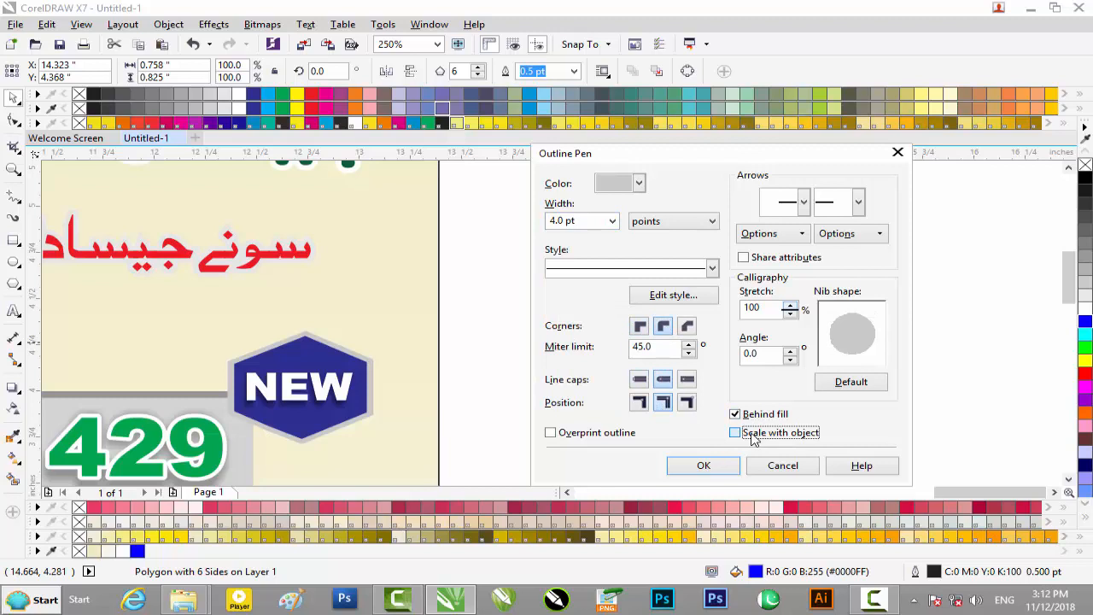
pyautogui.click(702, 466)
pyautogui.scroll(2, 620, 340)
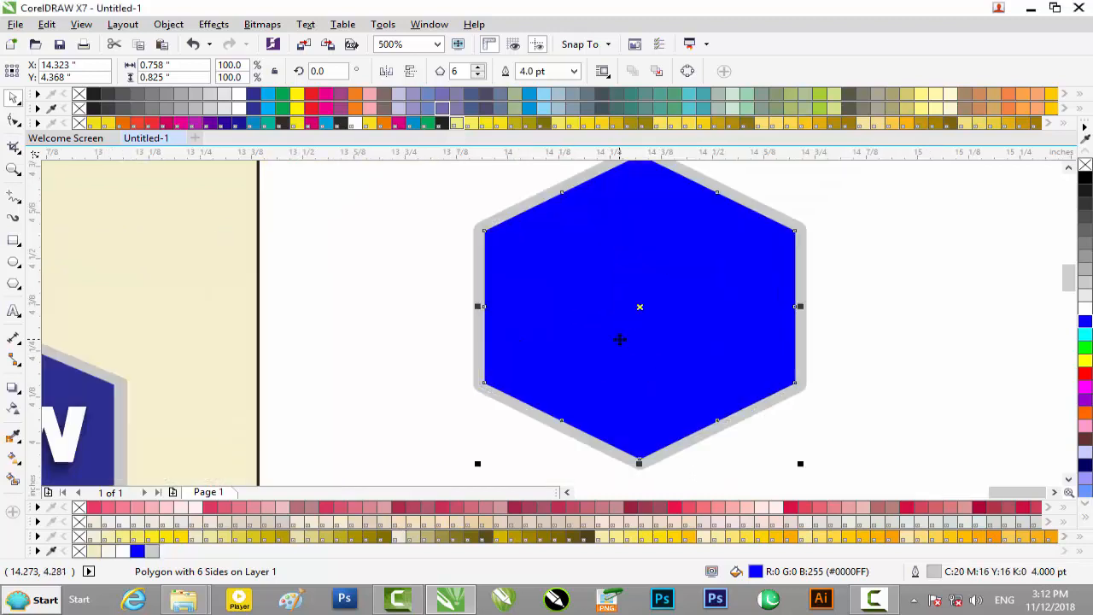
# Step: Fill the hexagon with the NEW badge's dark blue
pyautogui.scroll(-1, 620, 340)
pyautogui.scroll(-1, 620, 340)
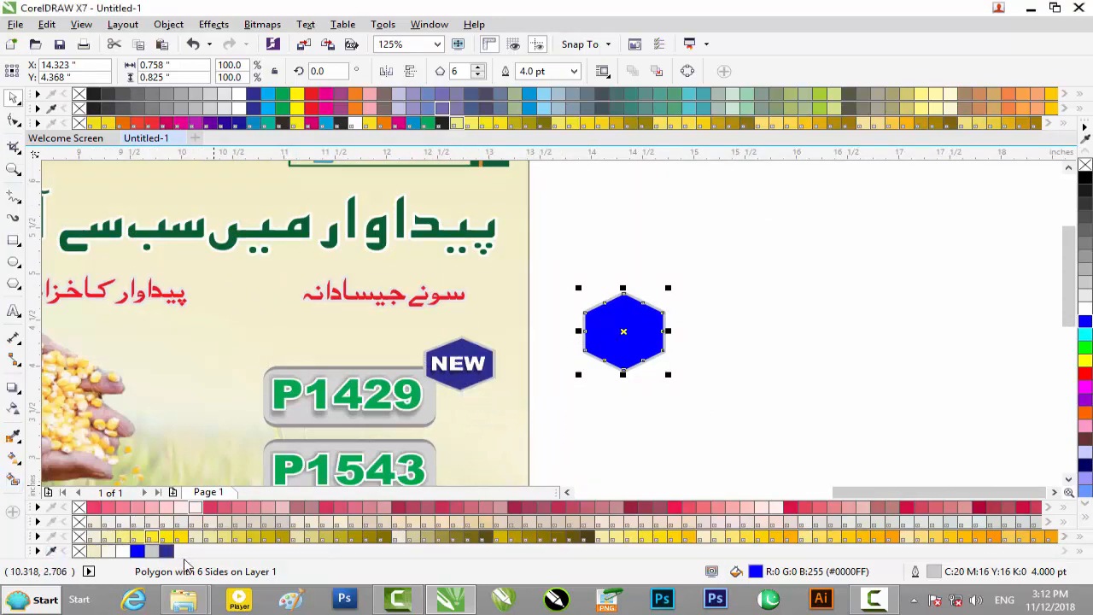
pyautogui.click(168, 552)
# Step: Delete the practice hexagon beside the poster
pyautogui.click(677, 494)
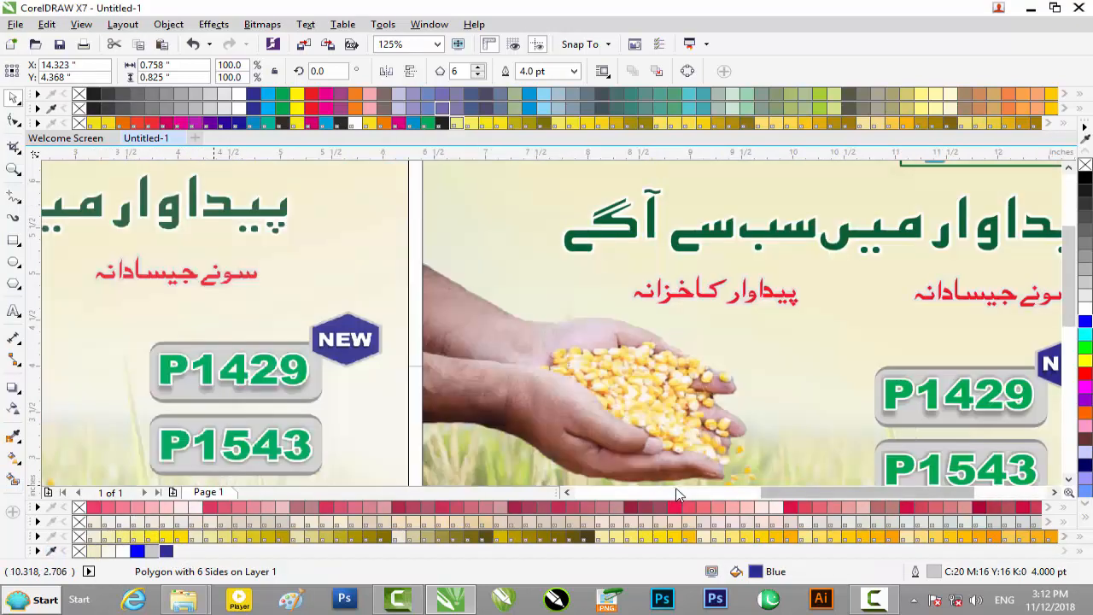
pyautogui.moveTo(812, 494)
pyautogui.mouseDown()
pyautogui.moveTo(740, 497)
pyautogui.moveTo(921, 504)
pyautogui.moveTo(940, 493)
pyautogui.mouseUp()
pyautogui.moveTo(999, 267); pyautogui.dragTo(821, 419)
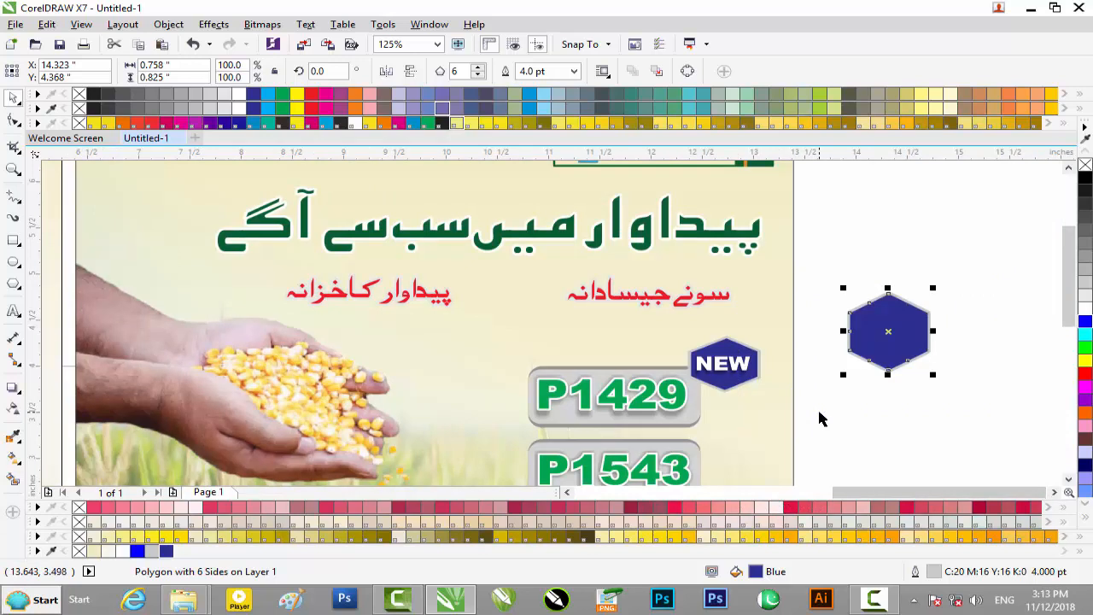
pyautogui.press('Delete')
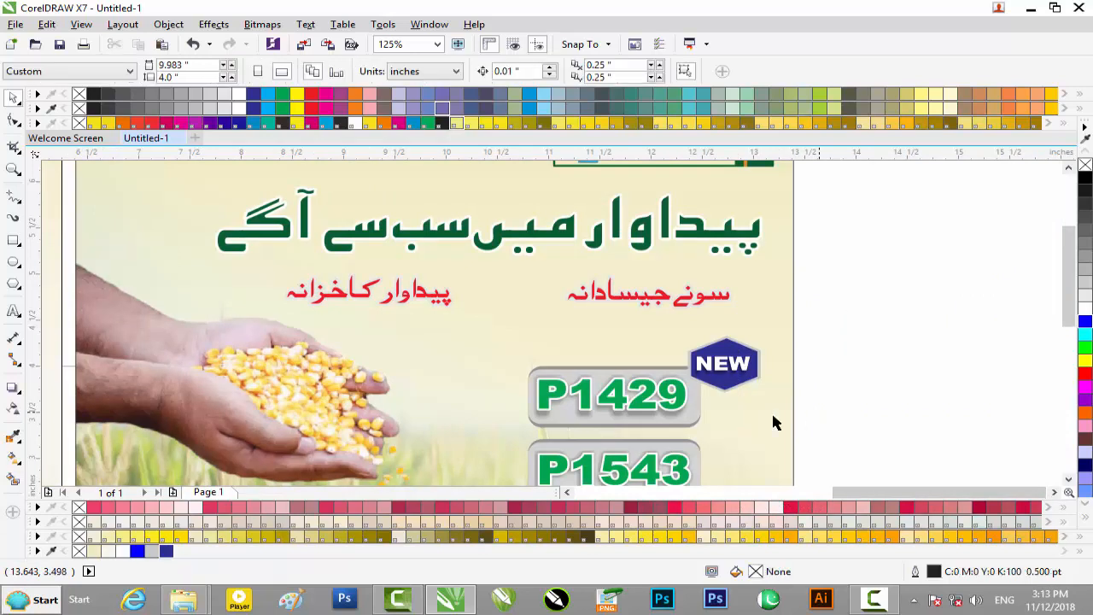
# Step: Draw a rectangle about 1.717 by 0.617 inches in the empty area beside the NEW badge
pyautogui.click(14, 239)
pyautogui.moveTo(843, 305); pyautogui.dragTo(1020, 365)
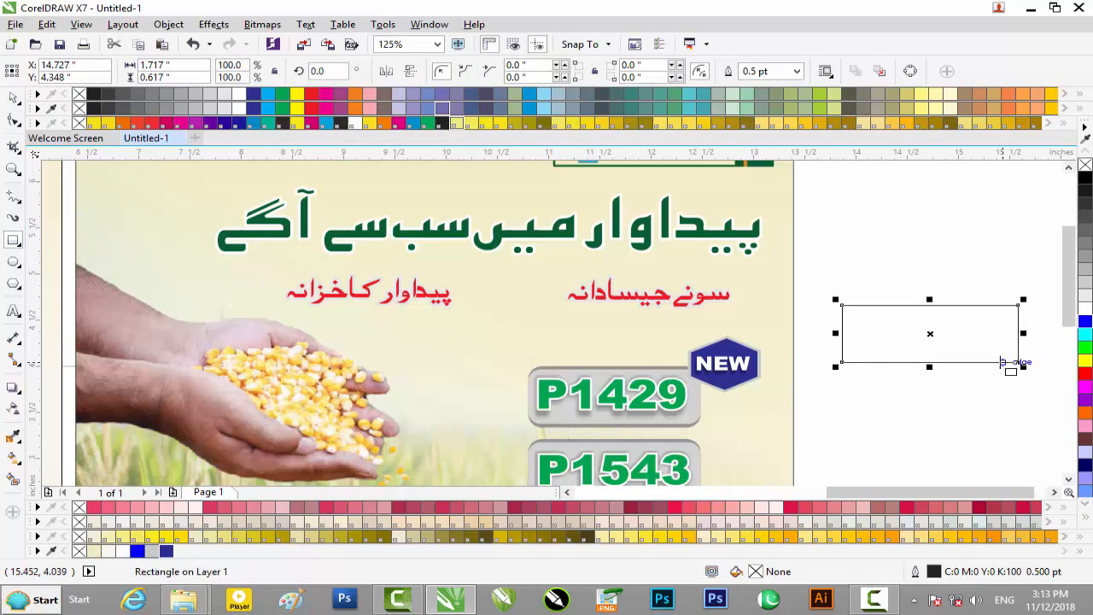
pyautogui.click(16, 123)
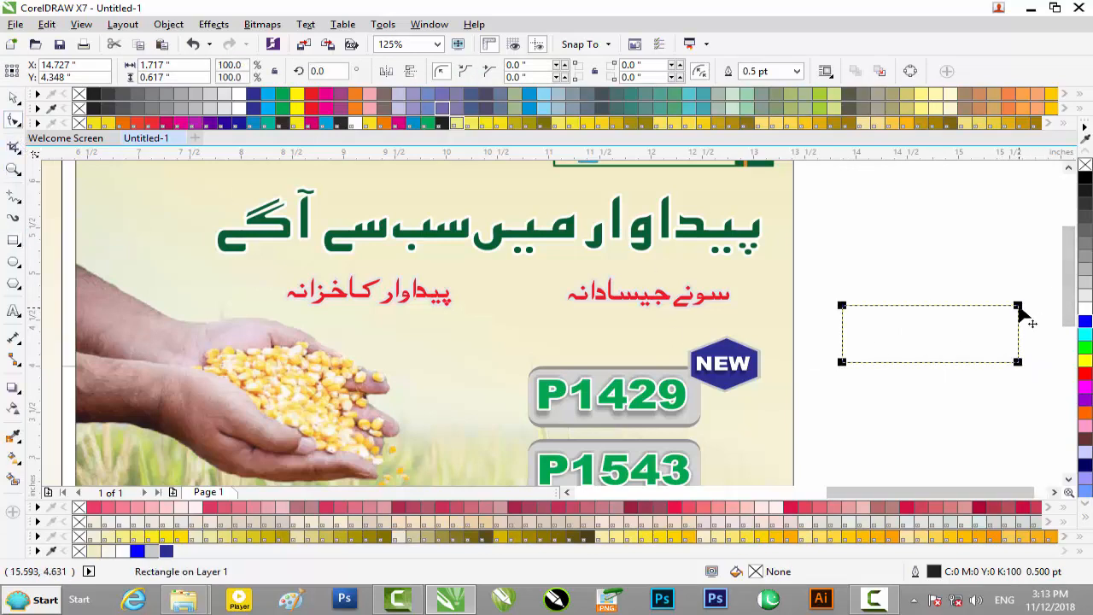
pyautogui.moveTo(1020, 306); pyautogui.dragTo(1021, 309)
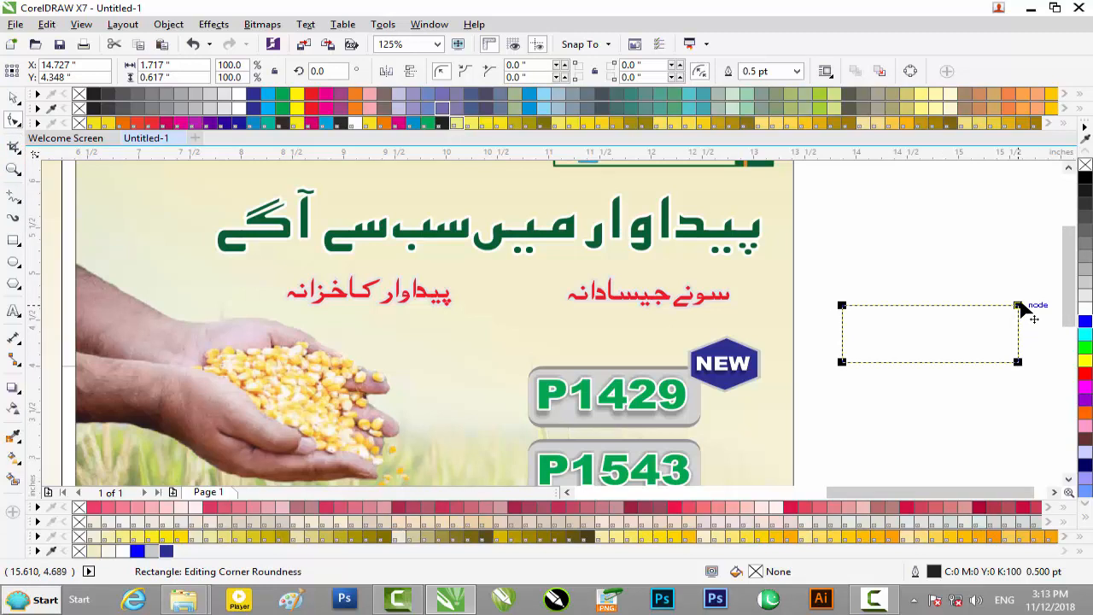
pyautogui.rightClick(1021, 308)
pyautogui.press('Escape')
pyautogui.click(891, 308)
pyautogui.rightClick(891, 307)
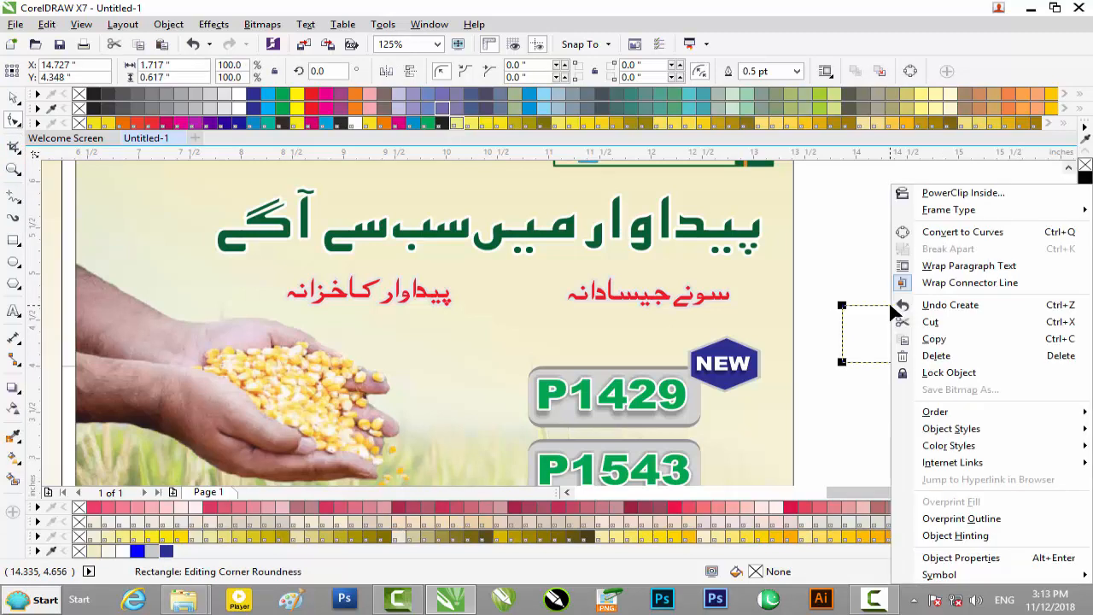
pyautogui.click(962, 232)
pyautogui.click(1020, 305)
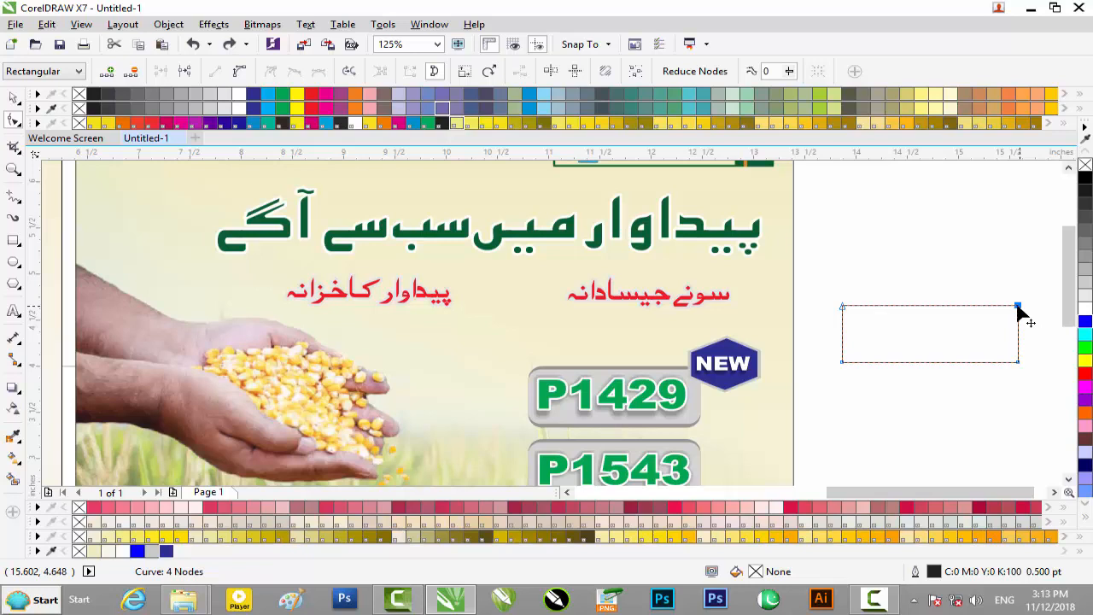
pyautogui.hotkey('ctrl', 'z')
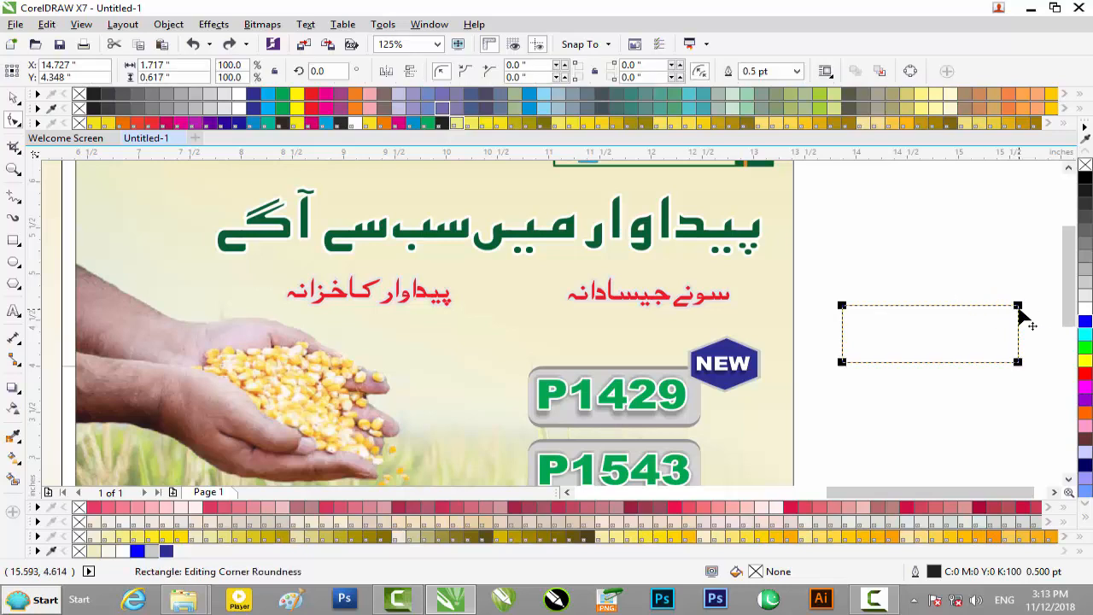
# Step: Round all the rectangle's corners to about 0.075 inches and fill it with light grey (C20 M16 Y16 K0)
pyautogui.moveTo(1019, 313); pyautogui.dragTo(1019, 314)
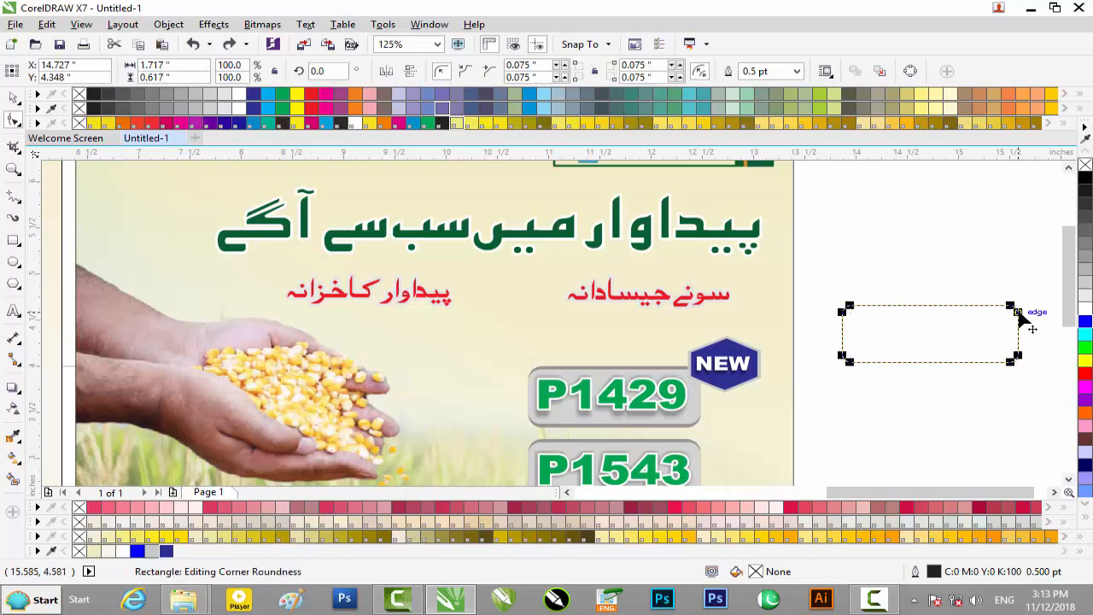
pyautogui.click(13, 100)
pyautogui.click(918, 297)
pyautogui.click(921, 326)
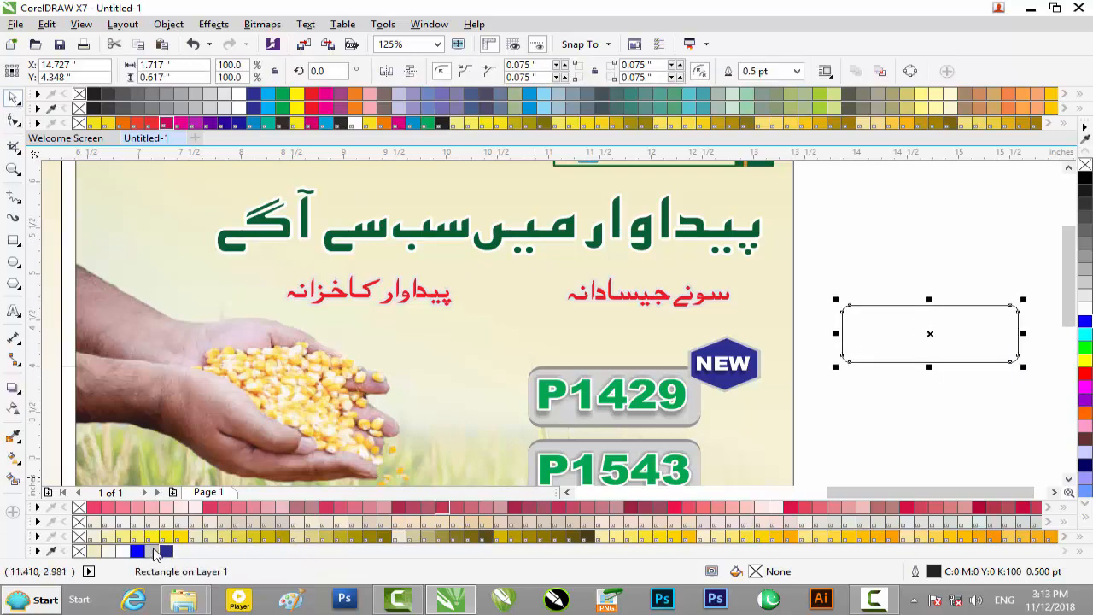
pyautogui.click(154, 552)
pyautogui.scroll(2, 916, 334)
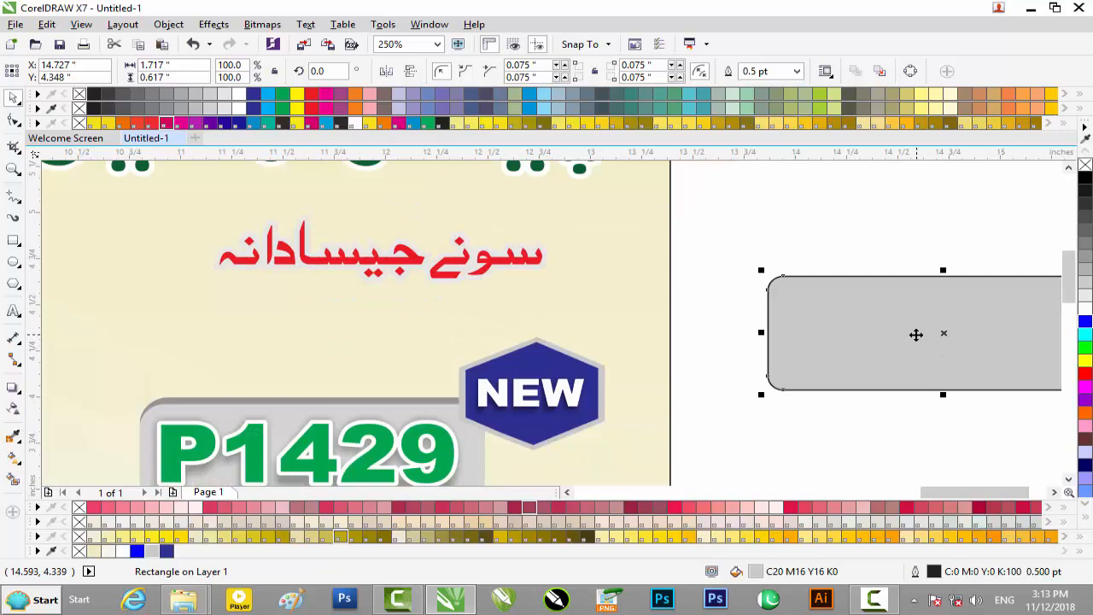
pyautogui.scroll(-2, 906, 339)
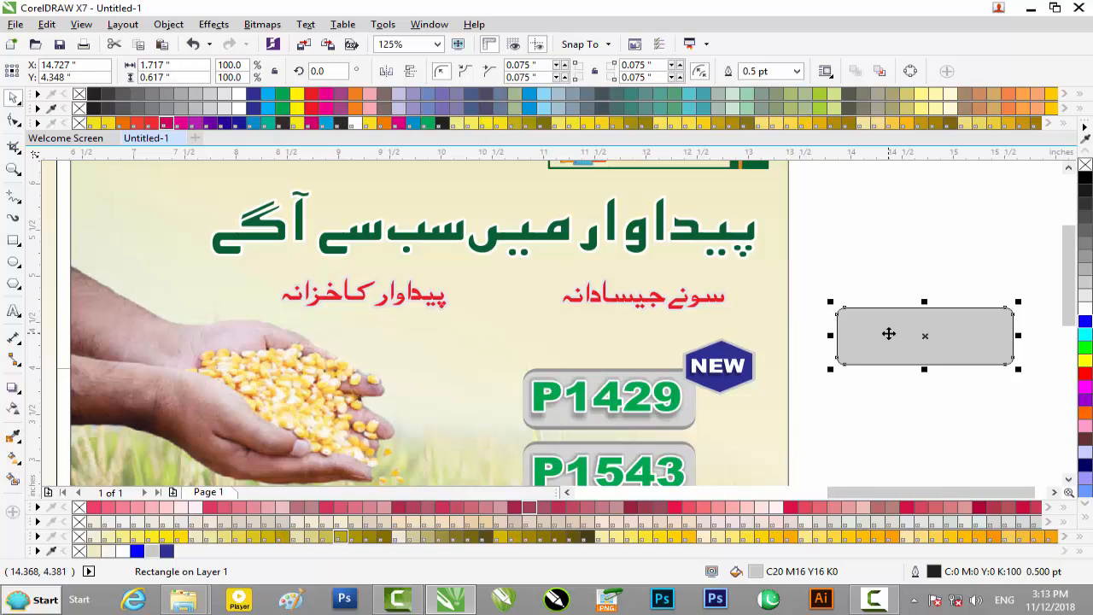
# Step: Duplicate the grey rounded rectangle slightly below and to its left, at about X 14.527, Y 3.923 inches
pyautogui.scroll(2, 888, 333)
pyautogui.moveTo(969, 340); pyautogui.dragTo(926, 423)
pyautogui.click(817, 411)
# Step: Fill the upper, original rectangle with darker grey (C43 M37 Y37 K1) and remove the outlines of both rectangles
pyautogui.click(865, 322)
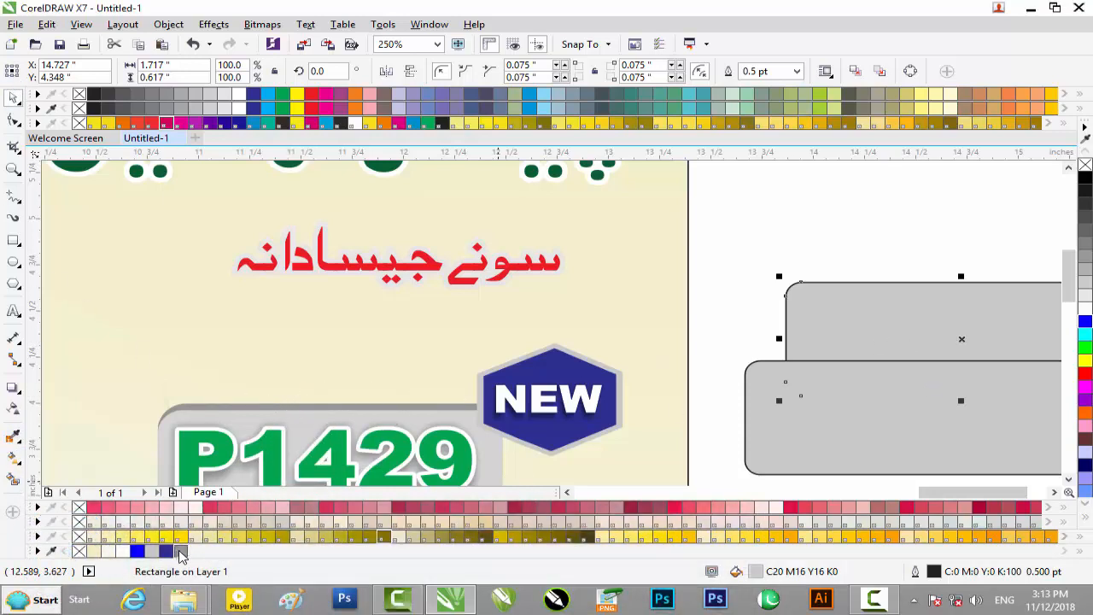
pyautogui.click(180, 552)
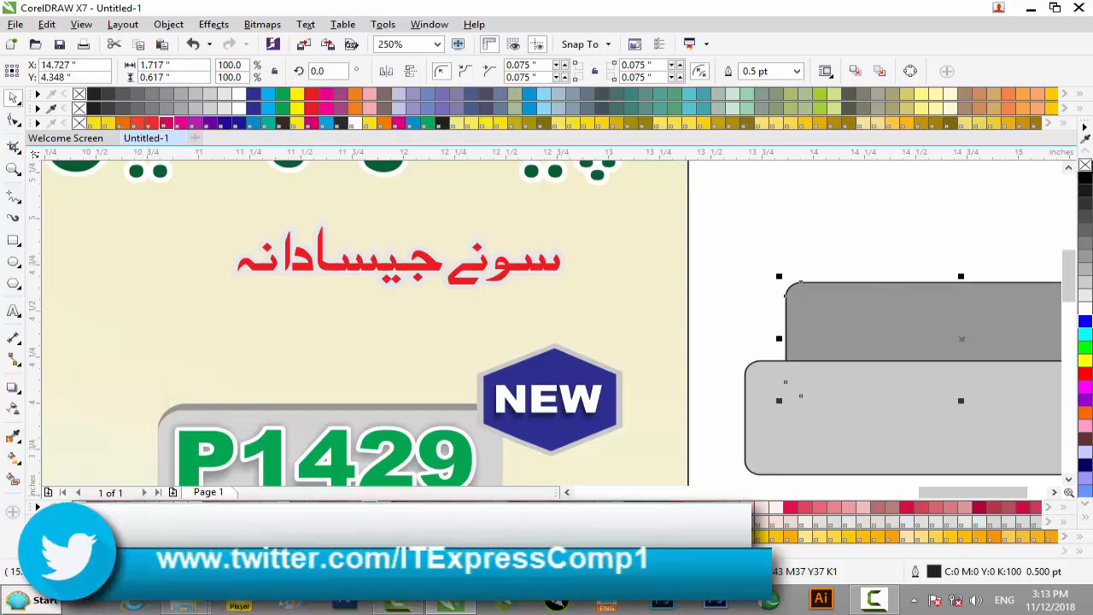
pyautogui.rightClick(1085, 165)
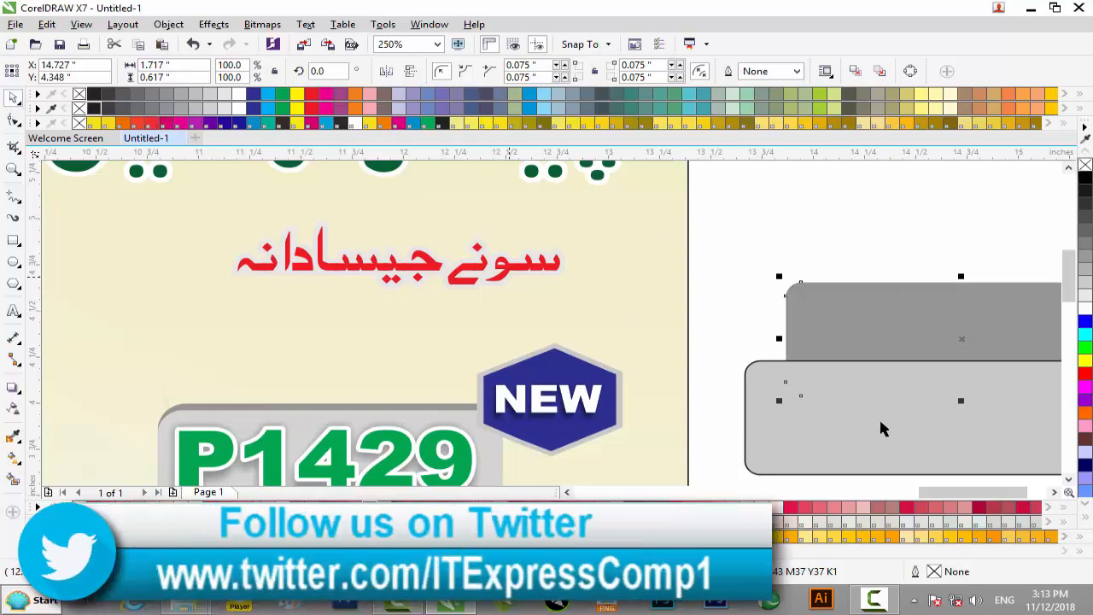
pyautogui.click(955, 451)
pyautogui.rightClick(1083, 167)
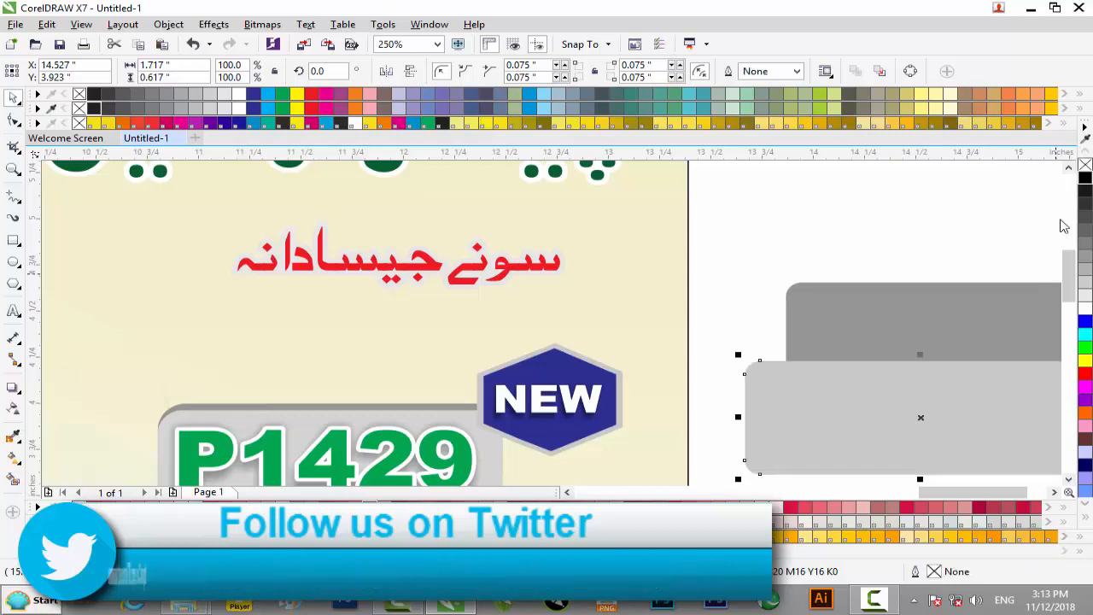
# Step: Move the light grey rectangle over the dark one at about X 14.723, Y 4.333 inches, leaving a thin dark top edge
pyautogui.moveTo(982, 416); pyautogui.dragTo(1026, 340)
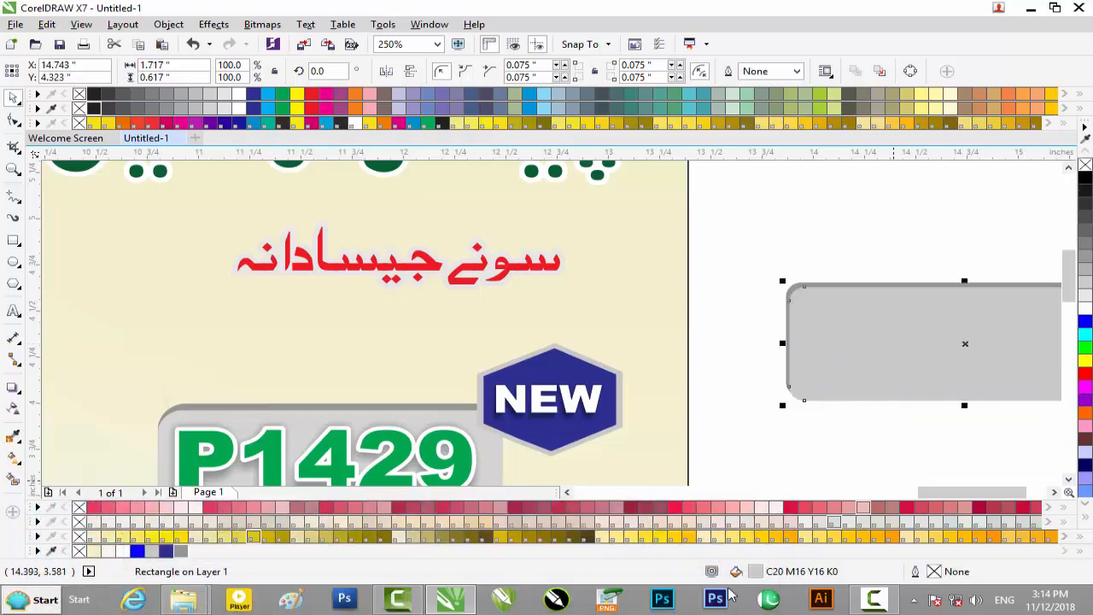
pyautogui.moveTo(961, 492); pyautogui.dragTo(980, 496)
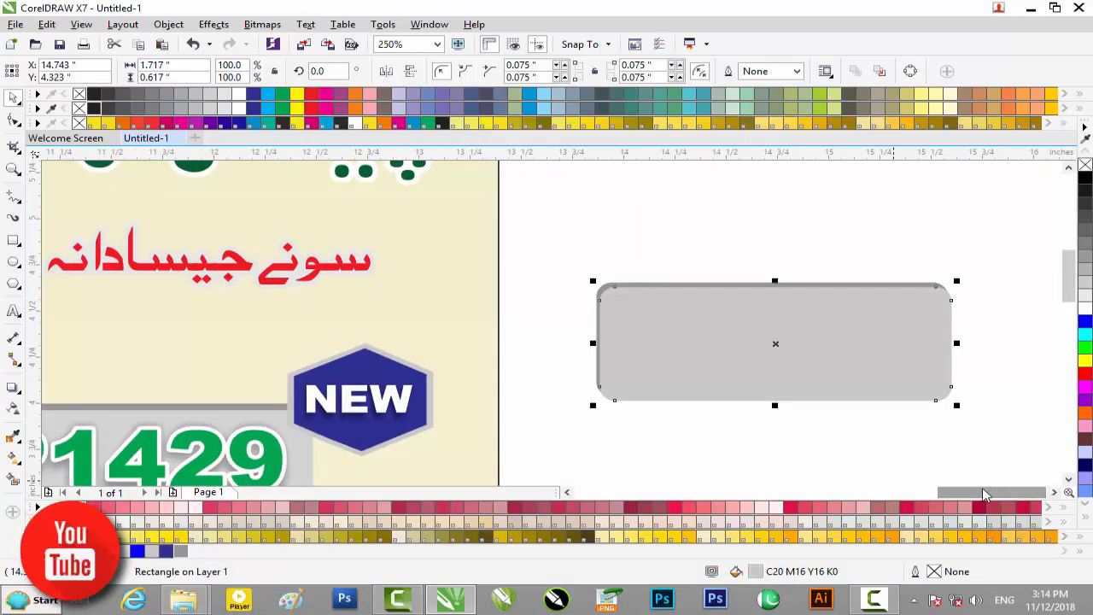
pyautogui.press('Up')
pyautogui.scroll(2, 776, 320)
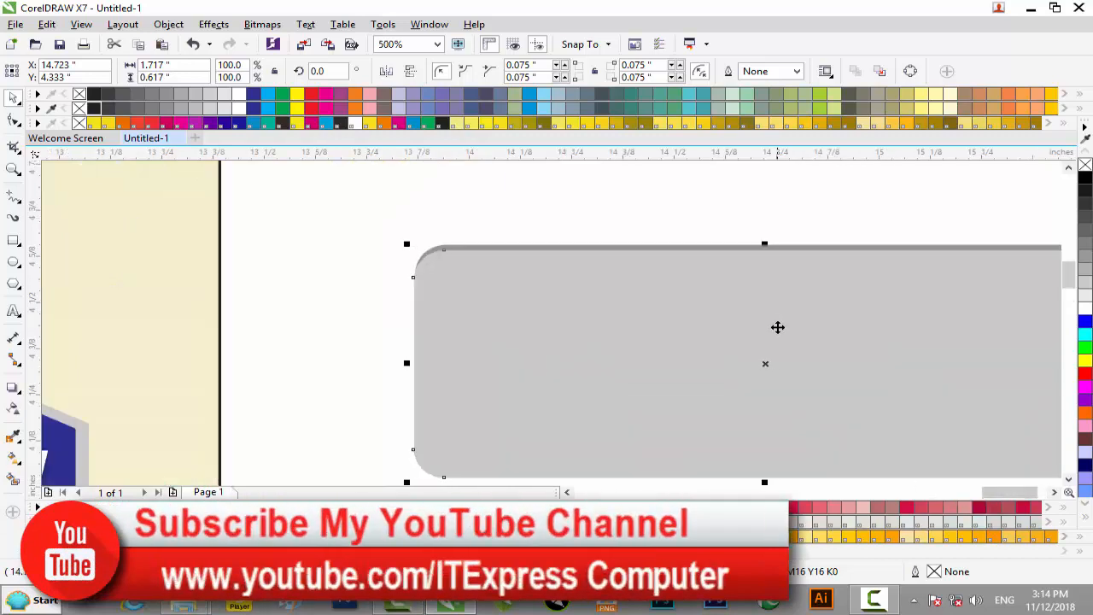
# Step: Stretch the light grey rectangle's right side to a width of about 1.72 inches, covering the dark strip
pyautogui.moveTo(1005, 493); pyautogui.dragTo(1030, 494)
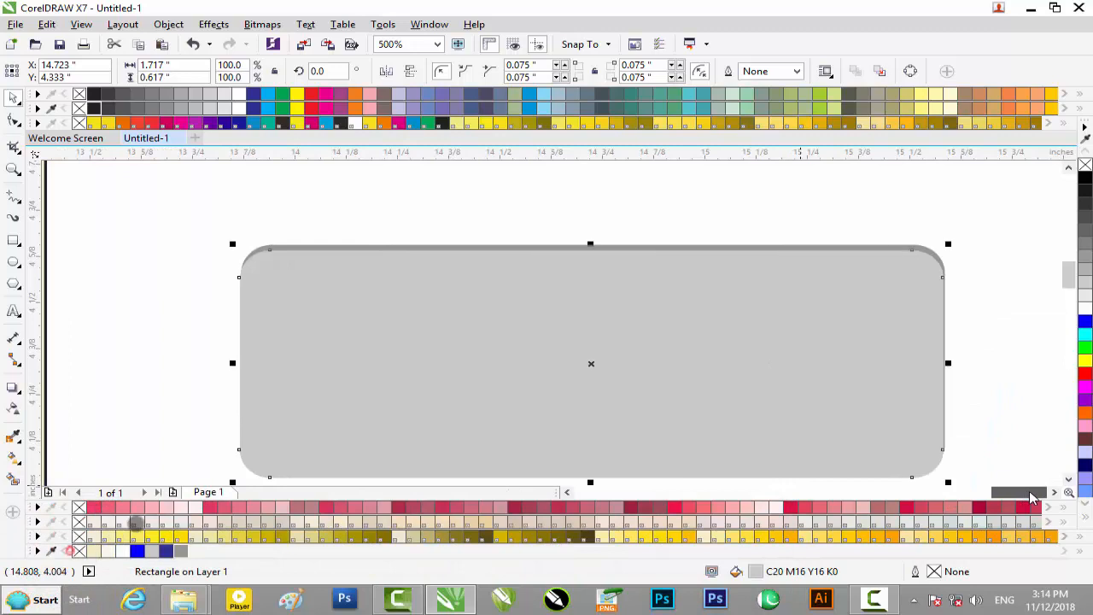
pyautogui.scroll(4, 959, 370)
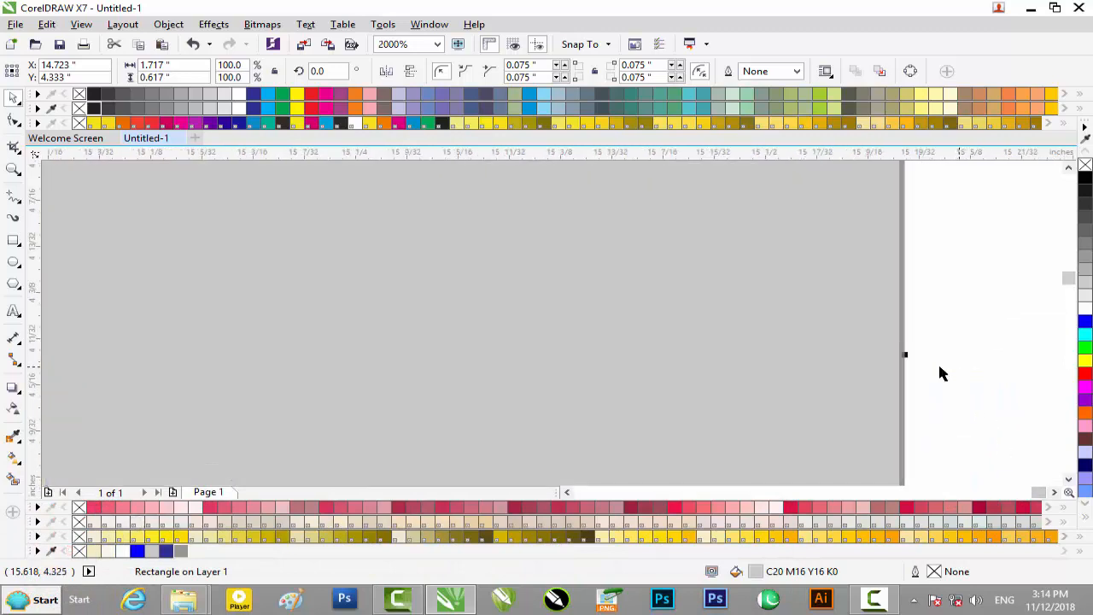
pyautogui.moveTo(903, 356); pyautogui.dragTo(908, 358)
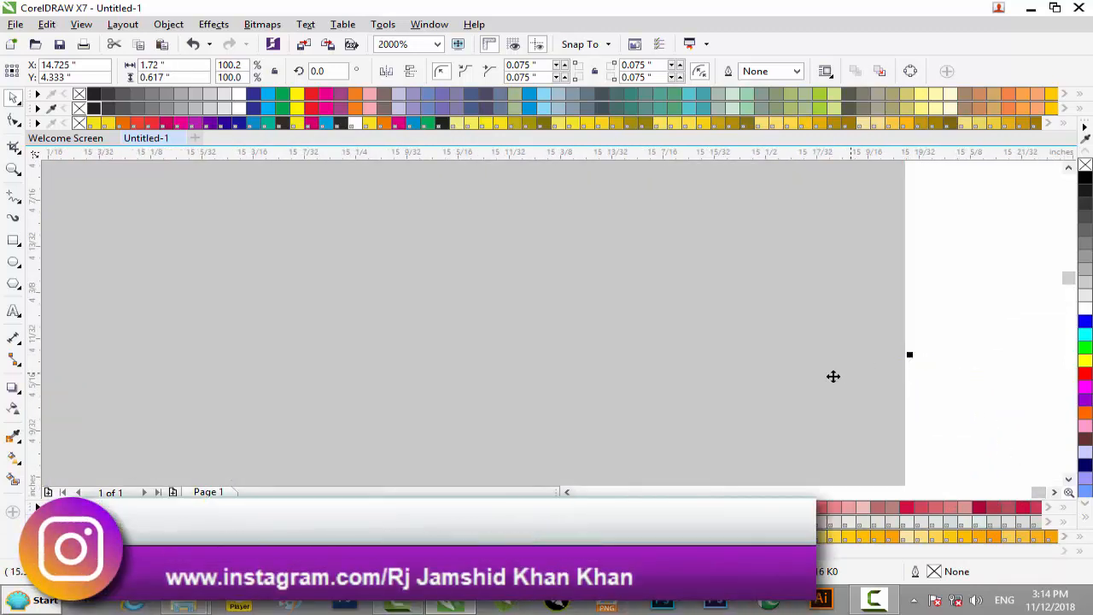
pyautogui.scroll(-2, 829, 376)
pyautogui.scroll(-1, 829, 376)
# Step: Raise the light grey rectangle's bottom edge to a height of about 0.579 inches, exposing the dark rectangle beneath
pyautogui.moveTo(1071, 276)
pyautogui.mouseDown()
pyautogui.moveTo(1072, 297)
pyautogui.moveTo(1073, 284)
pyautogui.mouseUp()
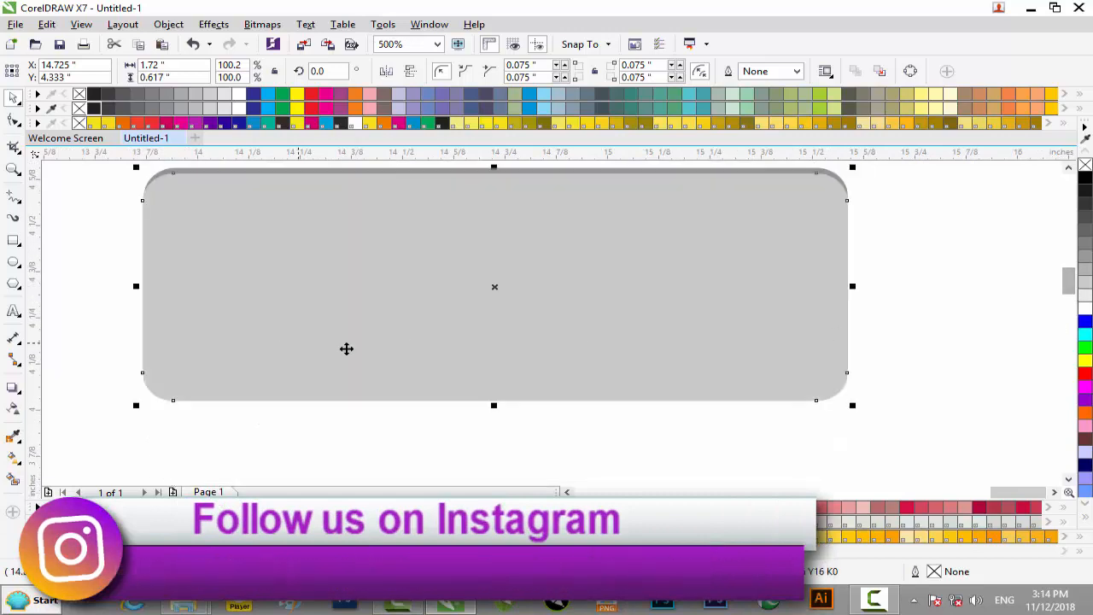
pyautogui.moveTo(494, 406); pyautogui.dragTo(500, 386)
pyautogui.scroll(1, 500, 387)
pyautogui.scroll(-2, 499, 388)
pyautogui.scroll(-1, 502, 387)
pyautogui.scroll(1, 502, 387)
pyautogui.press('space')
pyautogui.scroll(-1, 139, 412)
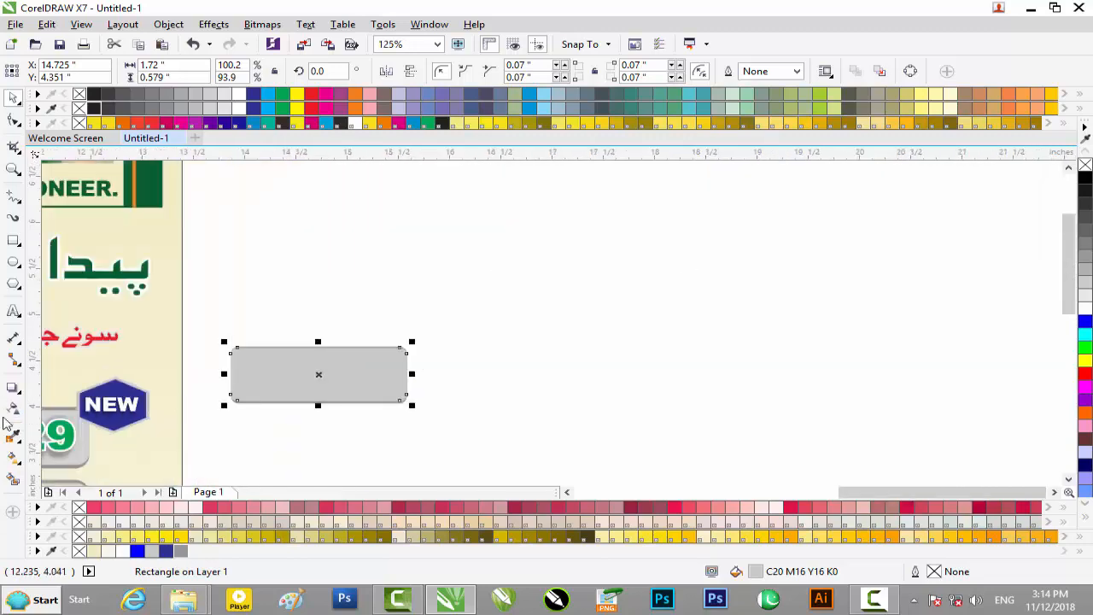
pyautogui.moveTo(861, 494); pyautogui.dragTo(832, 491)
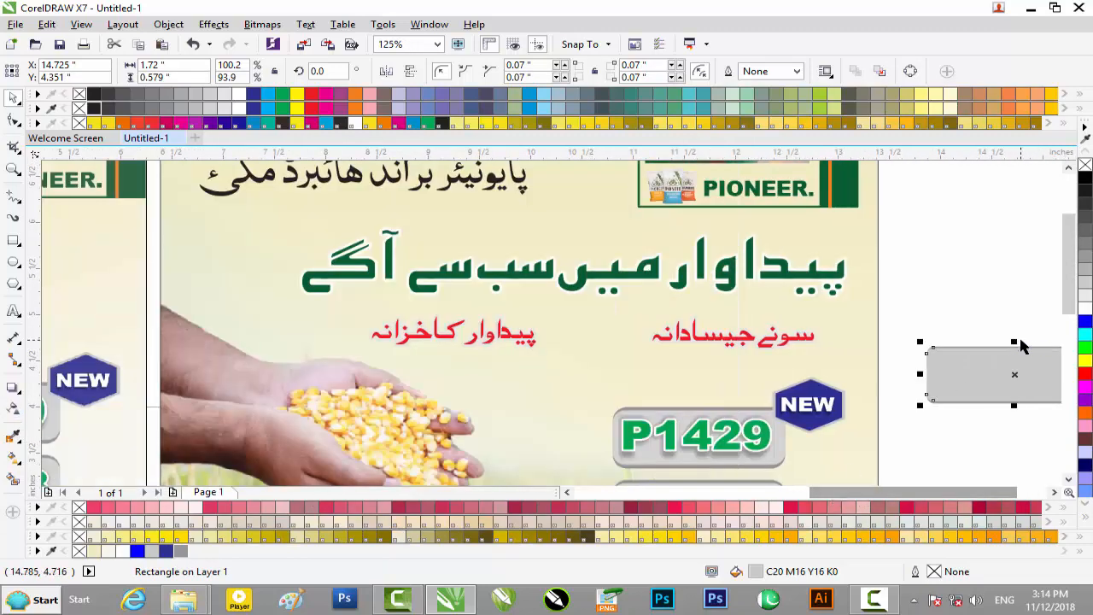
pyautogui.scroll(-1, 931, 384)
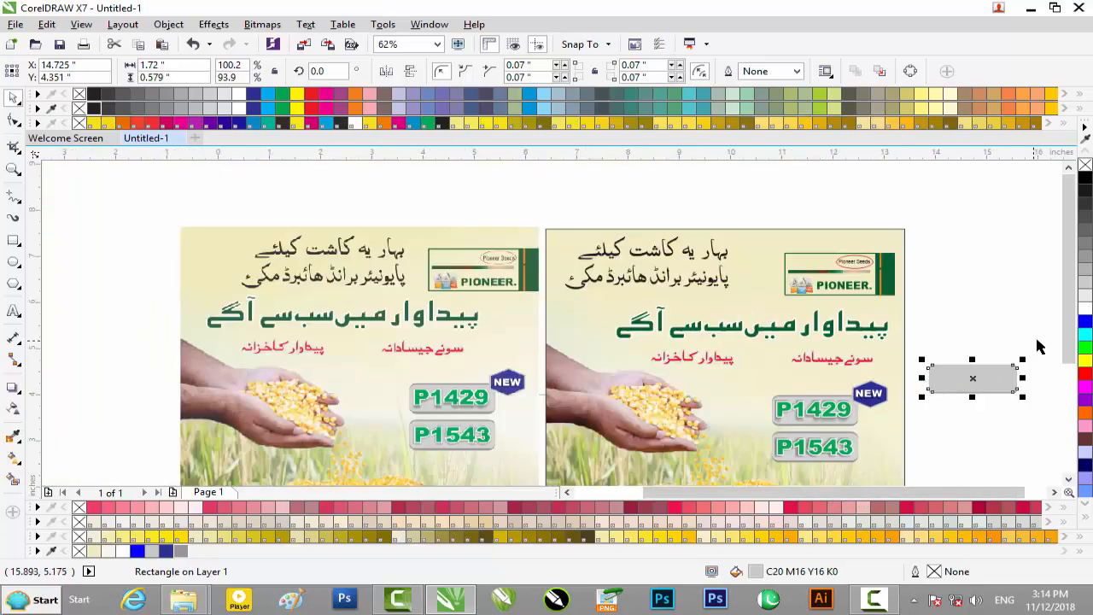
# Step: Delete both rectangles of the demonstration grey plate and the reference poster, keeping only the recreated poster
pyautogui.moveTo(916, 416); pyautogui.dragTo(916, 417)
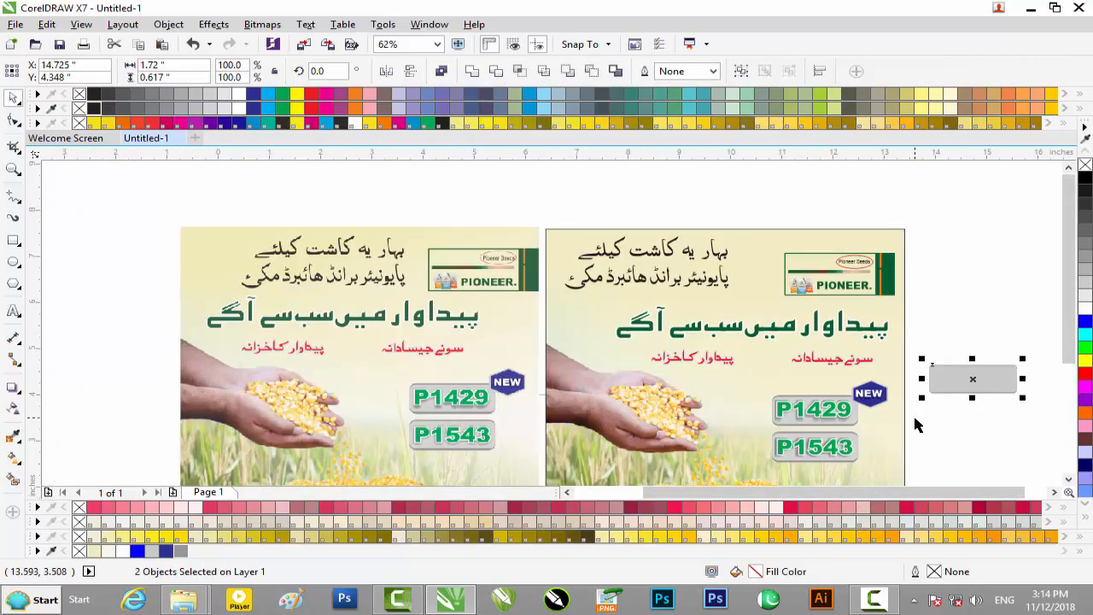
pyautogui.press('Delete')
pyautogui.click(456, 356)
pyautogui.press('Delete')
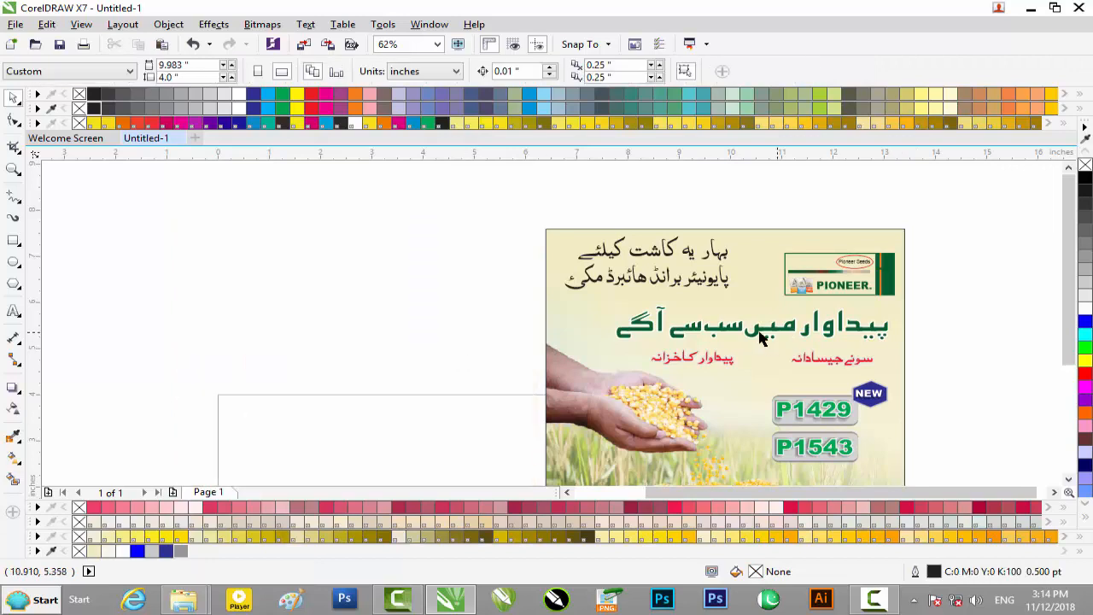
# Step: Start exporting the poster as the JPEG file Untitled-1.jpg in the DVD Album folder
pyautogui.scroll(1, 760, 338)
pyautogui.scroll(-1, 741, 347)
pyautogui.hotkey('ctrl', 'e')
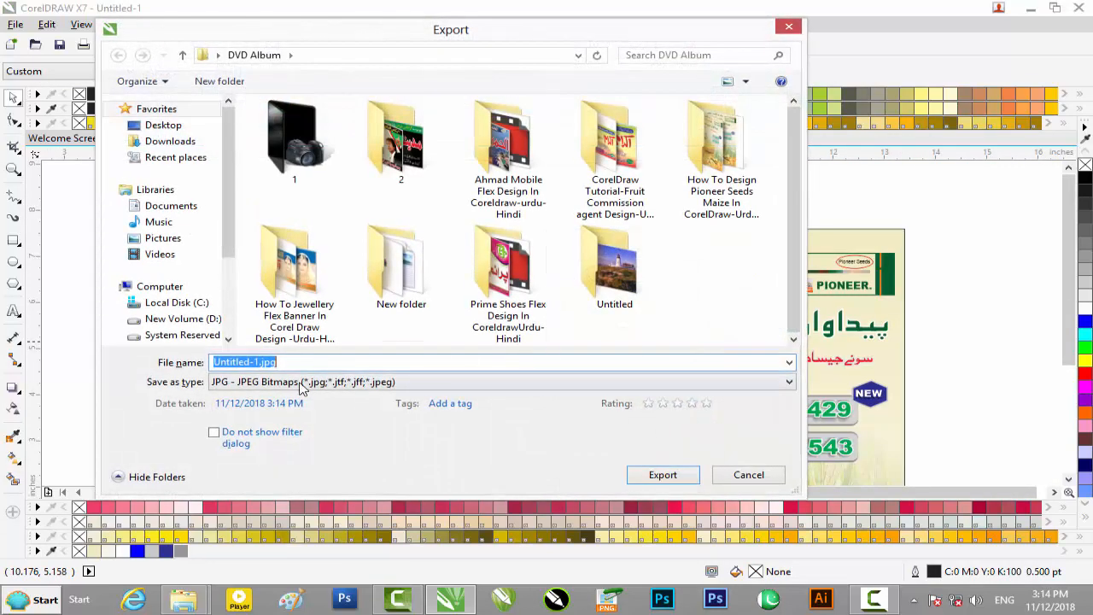
pyautogui.click(267, 384)
pyautogui.click(288, 35)
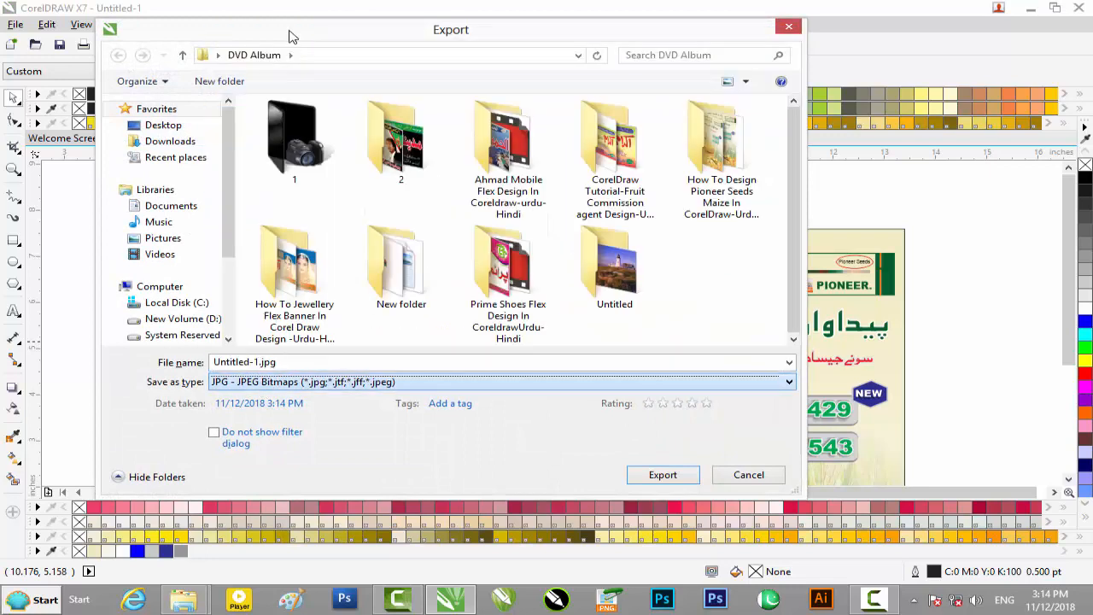
pyautogui.click(662, 475)
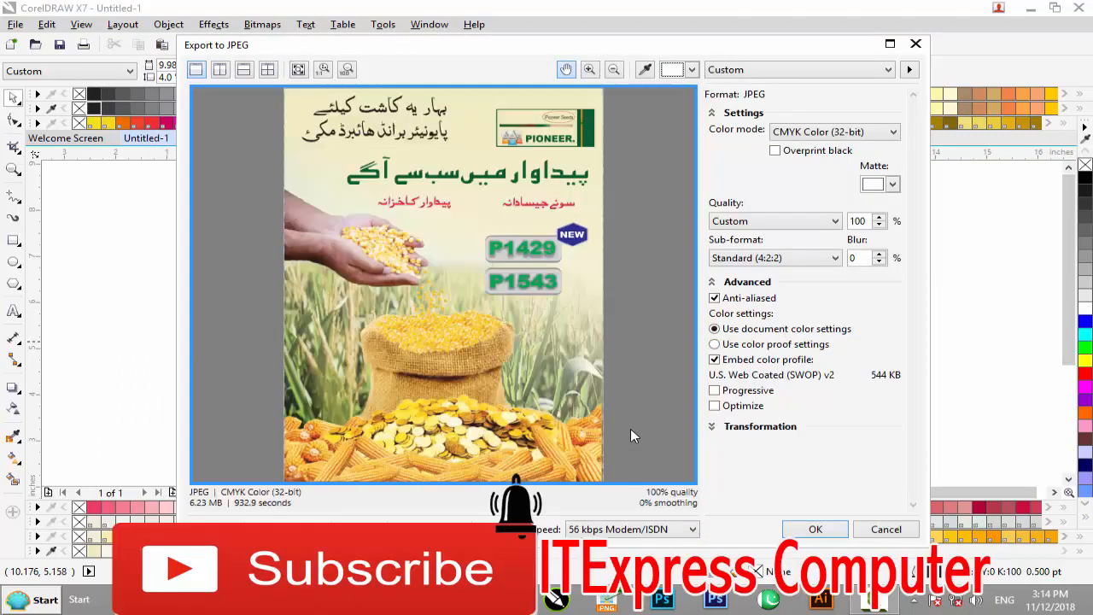
# Step: Set the JPEG colour mode to RGB Color (24-bit), inspect the poster preview and complete the export
pyautogui.click(842, 131)
pyautogui.click(829, 158)
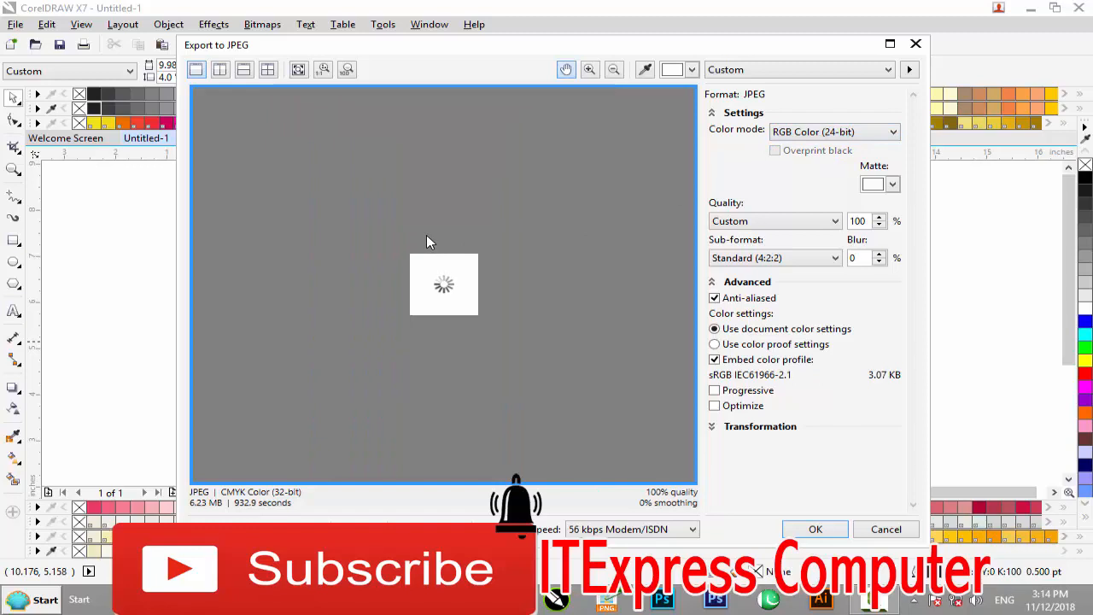
pyautogui.scroll(5, 426, 242)
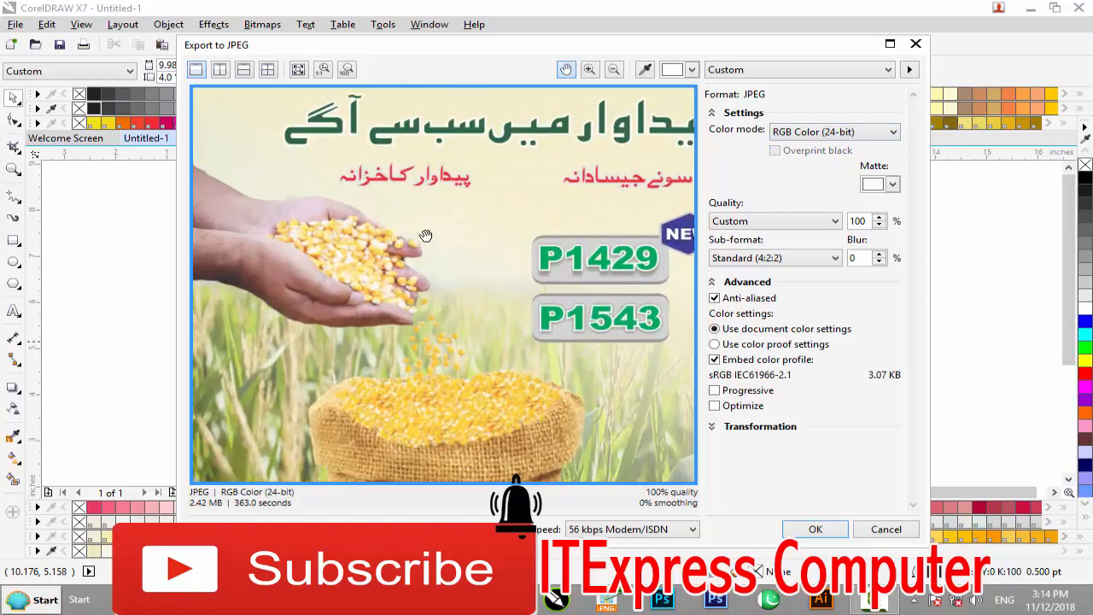
pyautogui.scroll(-5, 425, 200)
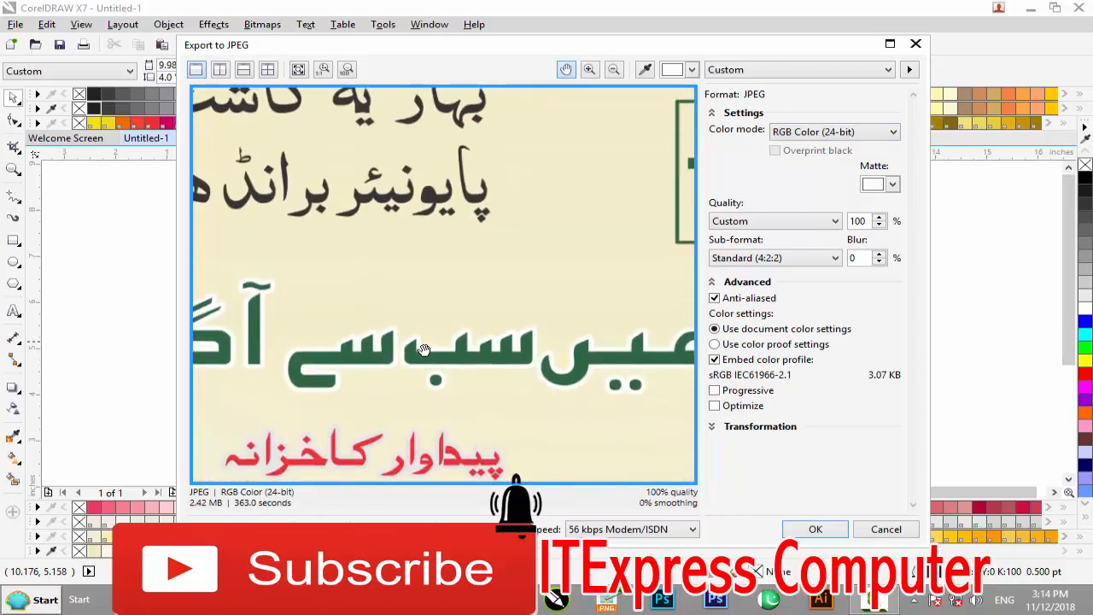
pyautogui.scroll(-2, 427, 341)
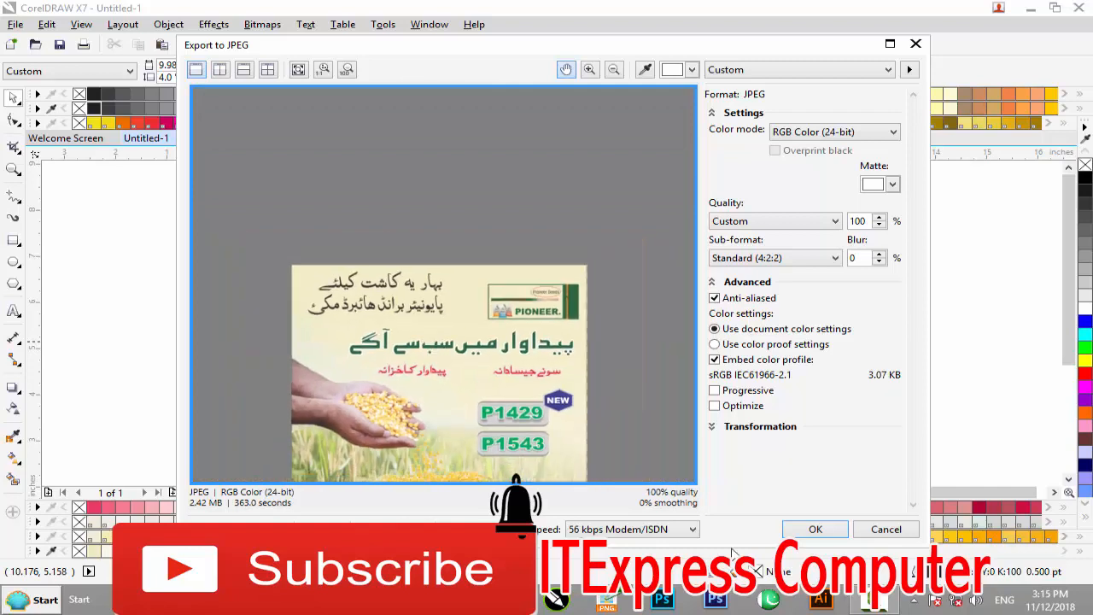
pyautogui.click(816, 531)
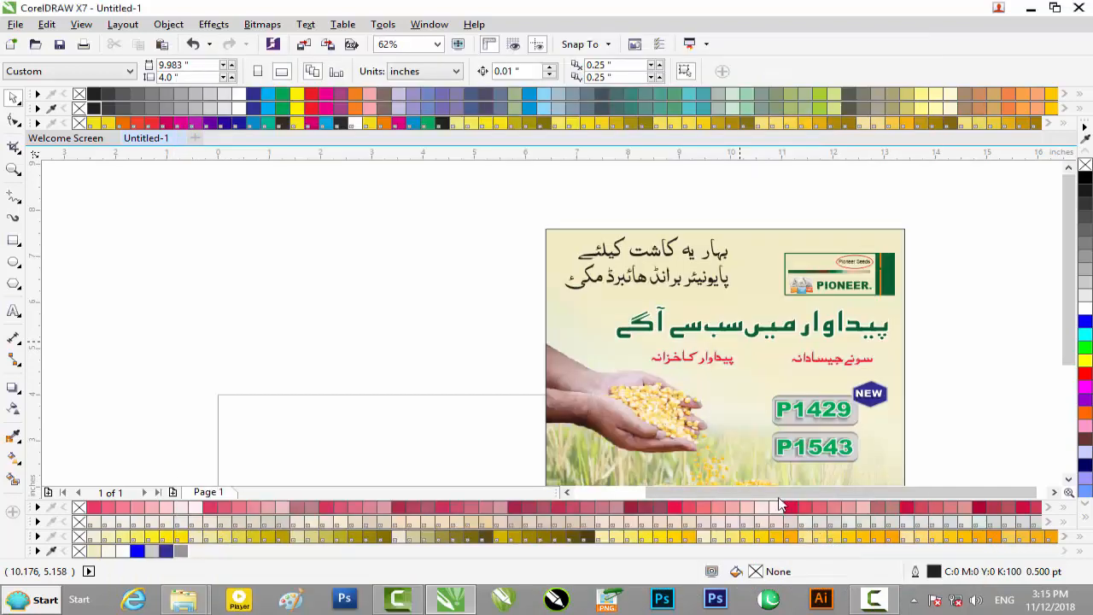
# Step: Switch to File Explorer, view the exported Untitled-1.jpg from the DVD Album folder in Windows Photo Viewer, and close the viewer
pyautogui.click(1032, 10)
pyautogui.click(1078, 8)
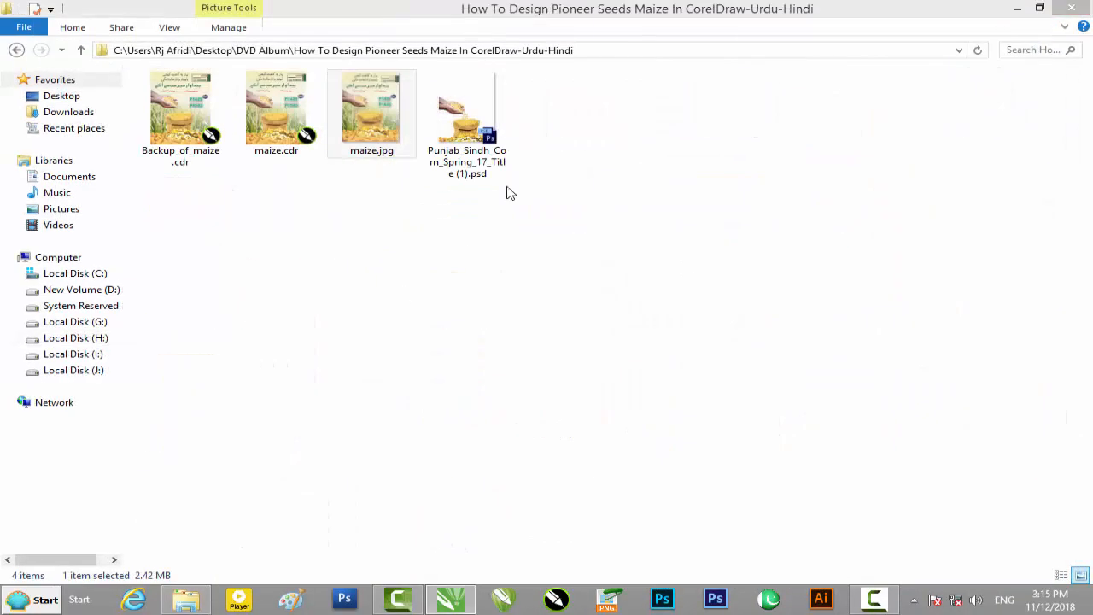
pyautogui.click(16, 51)
pyautogui.doubleClick(197, 233)
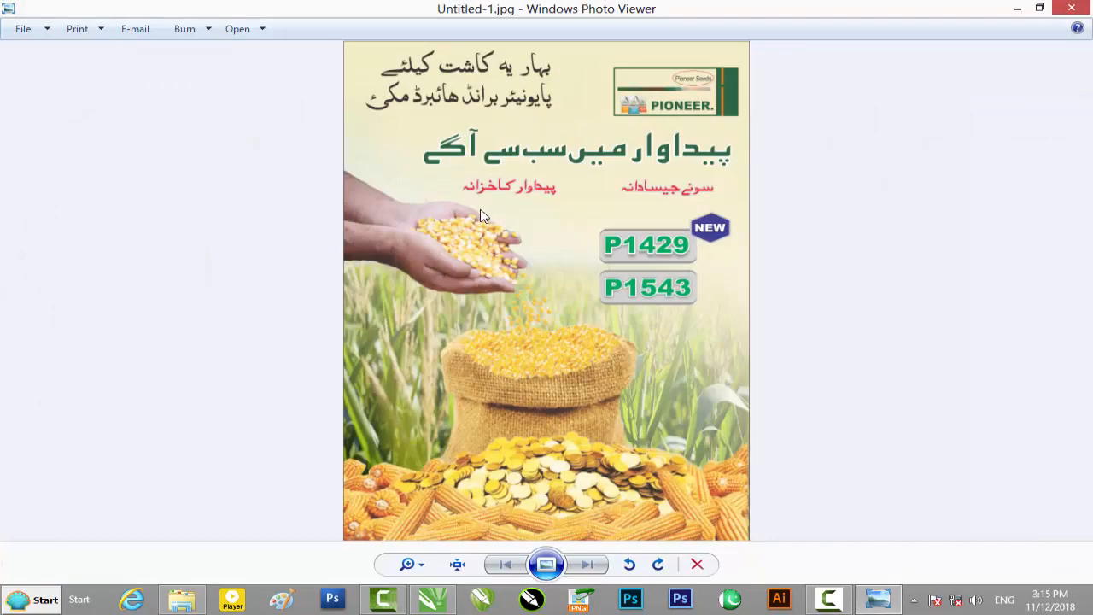
pyautogui.click(1072, 7)
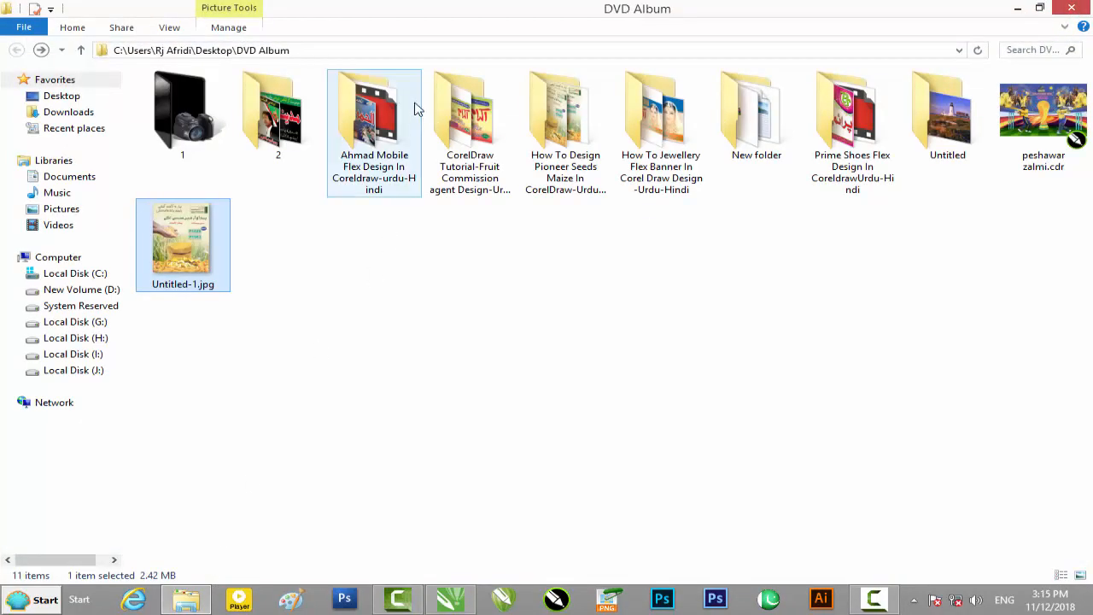
# Step: Open the Pioneer Seeds maize project folder to view its source files, then minimise the window to the desktop
pyautogui.click(581, 162)
pyautogui.doubleClick(580, 162)
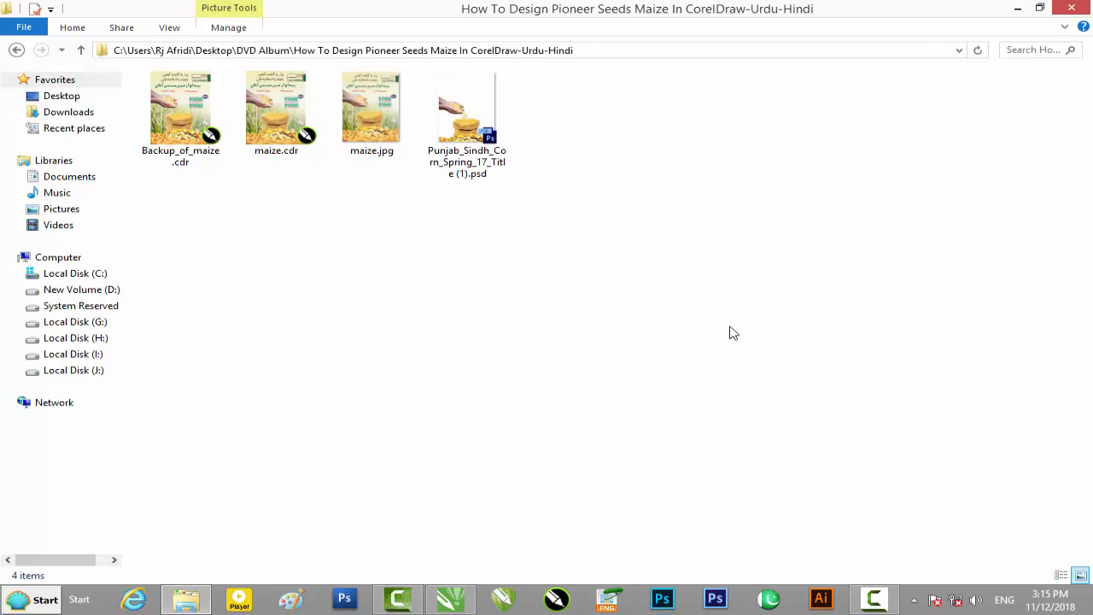
pyautogui.click(1018, 8)
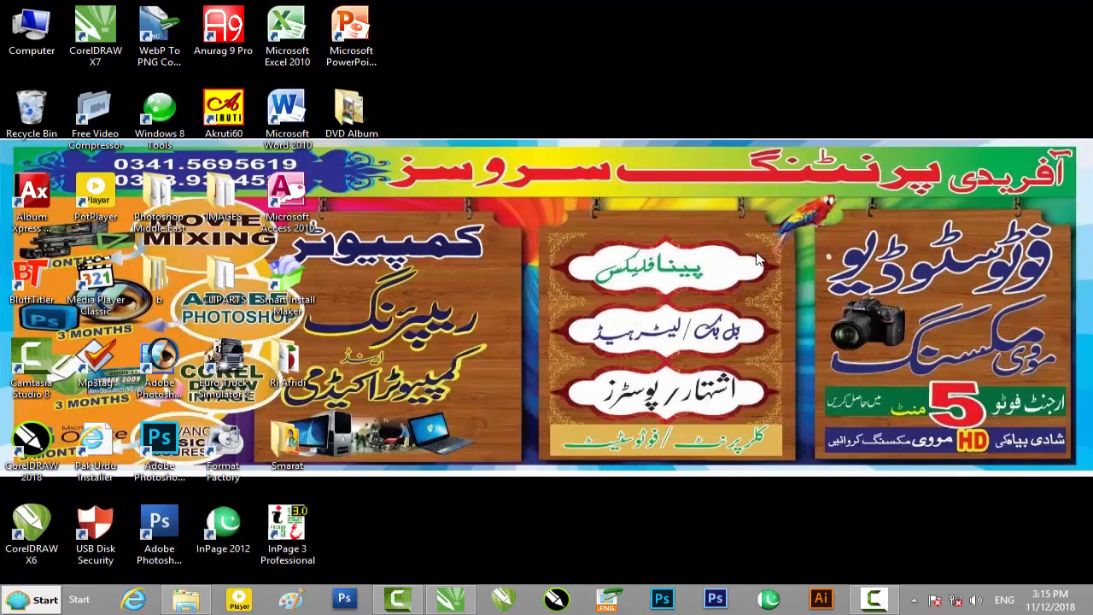